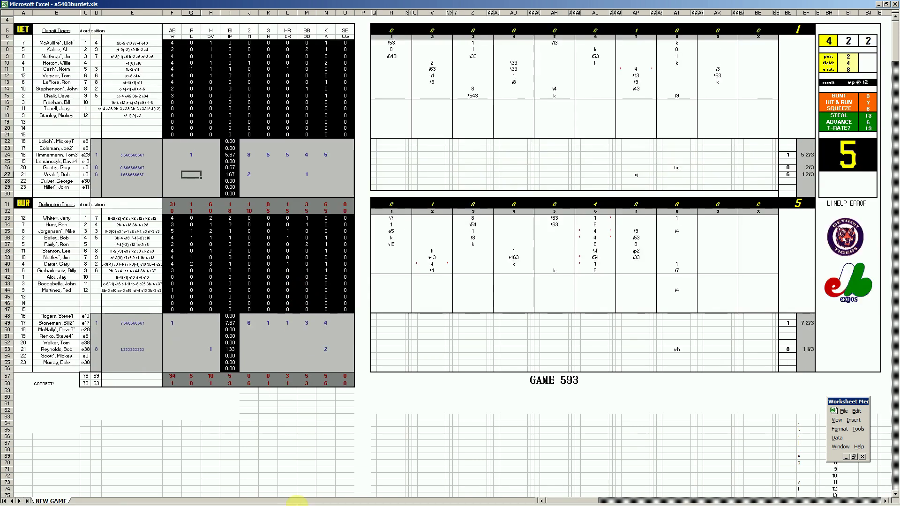
Display the 2024 postseason sheet of the 00AAA STATS 1980 expansion20playe.xls workbook
click(160, 500)
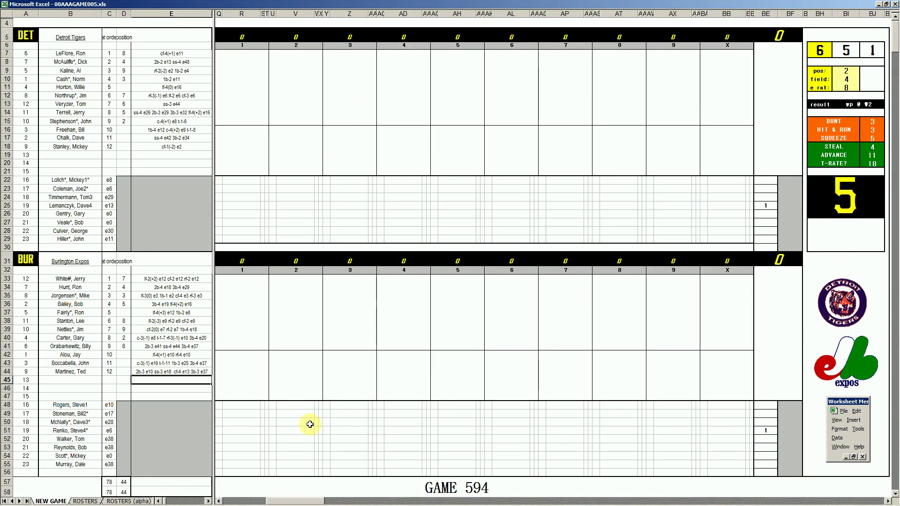
mouse_move(199, 505)
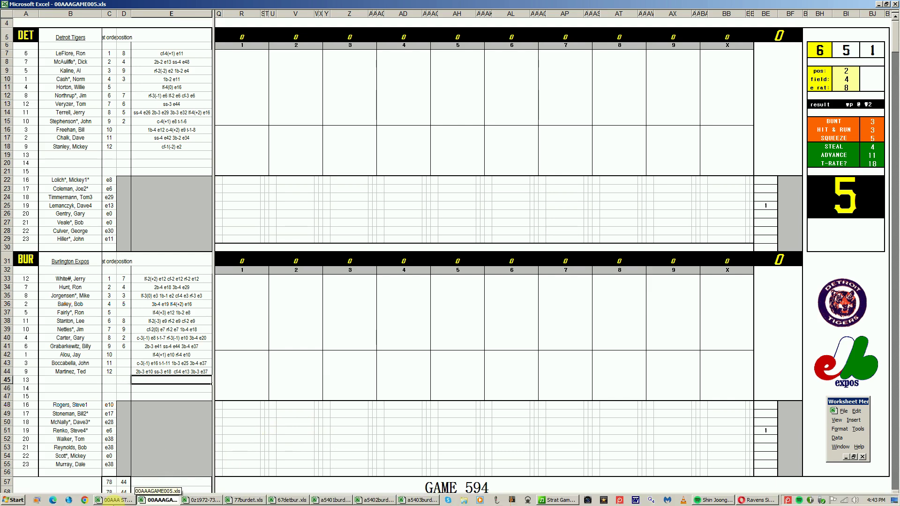
click(117, 500)
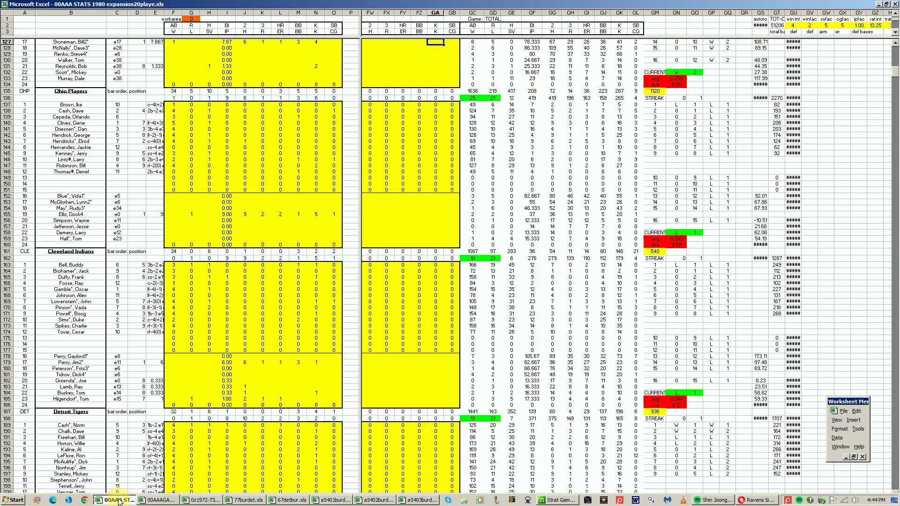
click(151, 501)
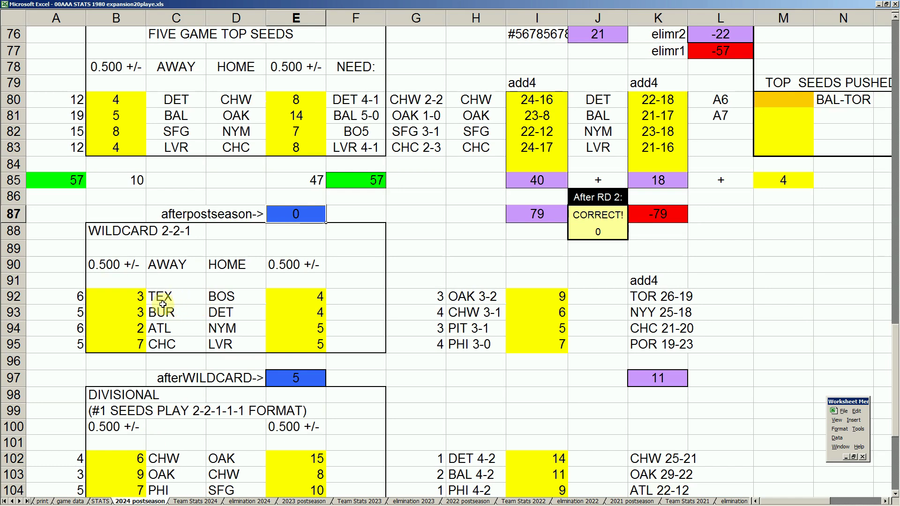
Examine the TEX–BOS and BUR–DET wildcard pairings and their figures in rows 92 and 93
click(438, 297)
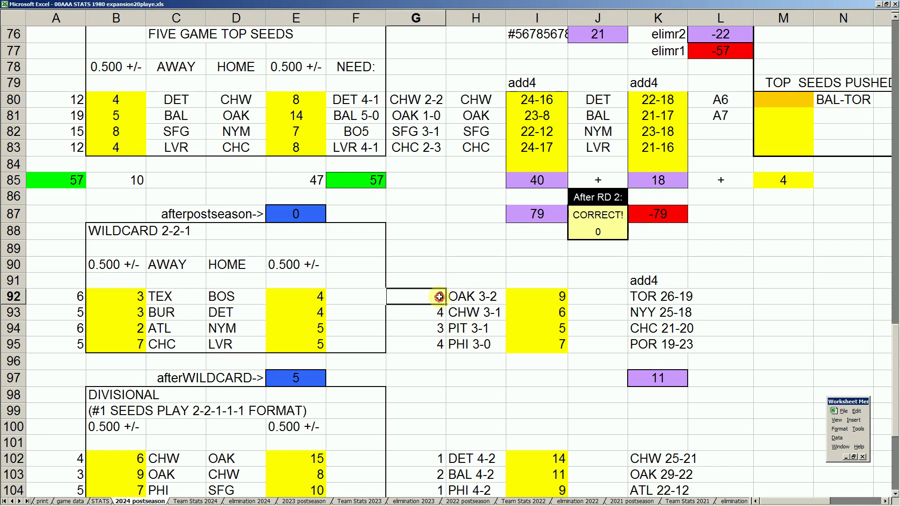
click(256, 295)
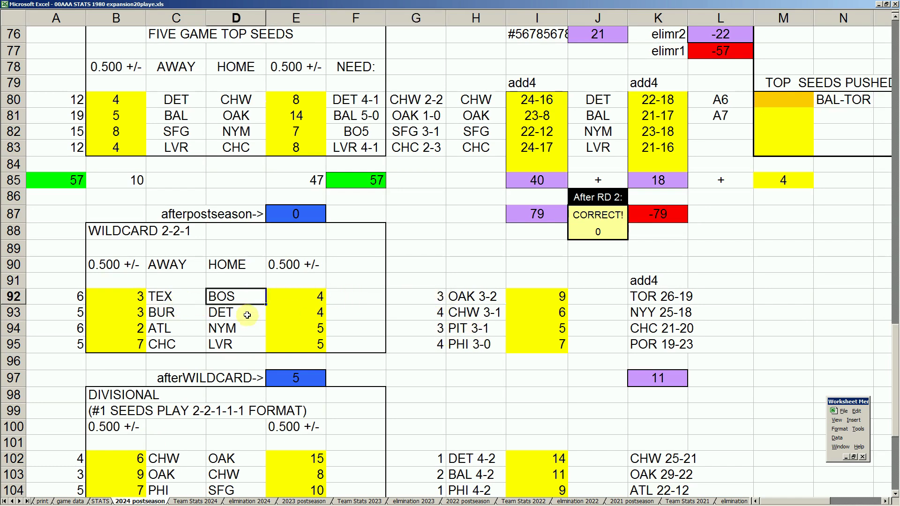
click(439, 312)
click(242, 312)
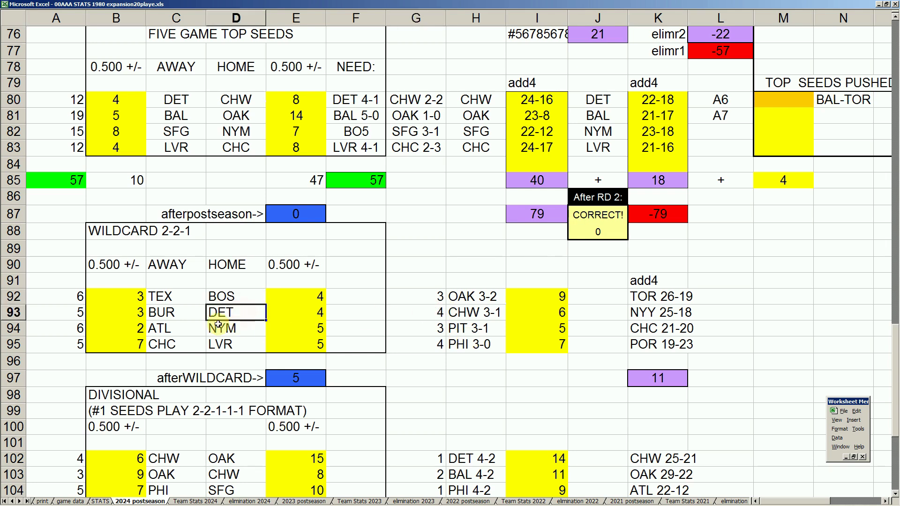
click(79, 313)
click(161, 314)
click(77, 296)
click(160, 298)
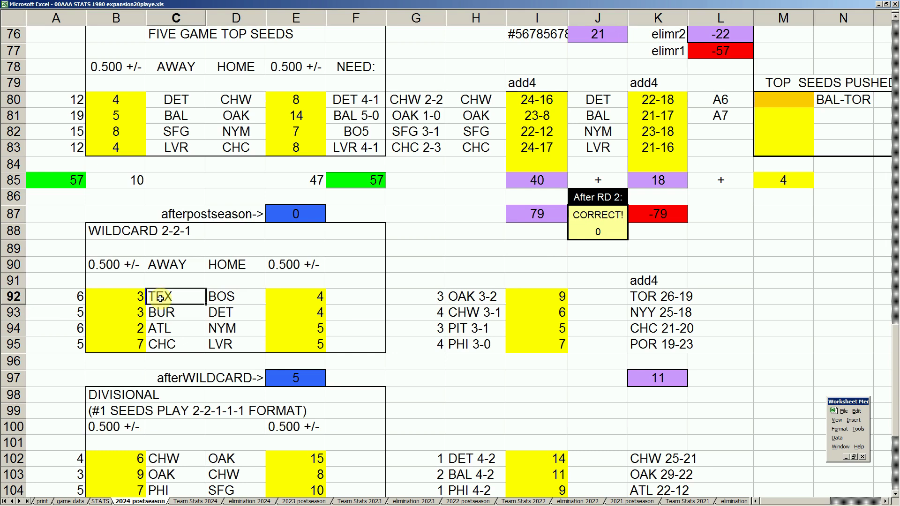
click(157, 311)
click(224, 314)
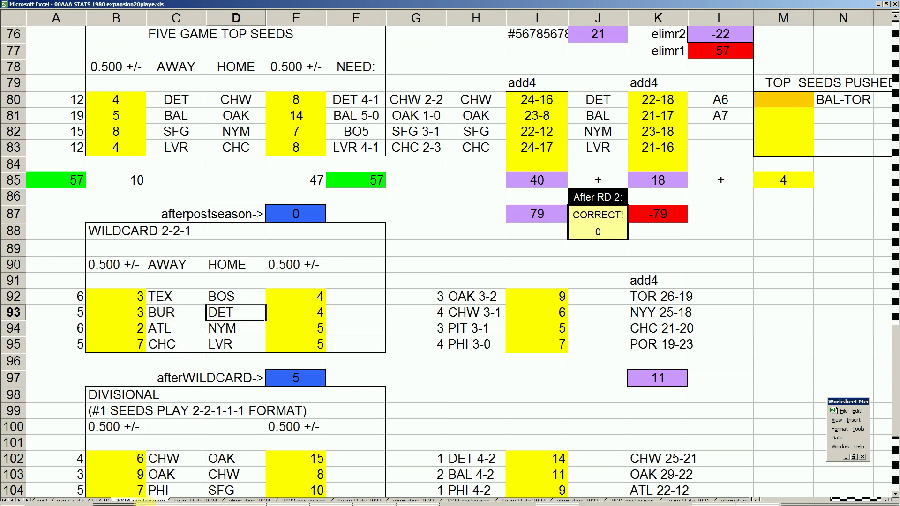
Review the Game 421 scoresheet in 67detbur.xls, including Detroit's eighth inning, and close that workbook without saving
click(159, 500)
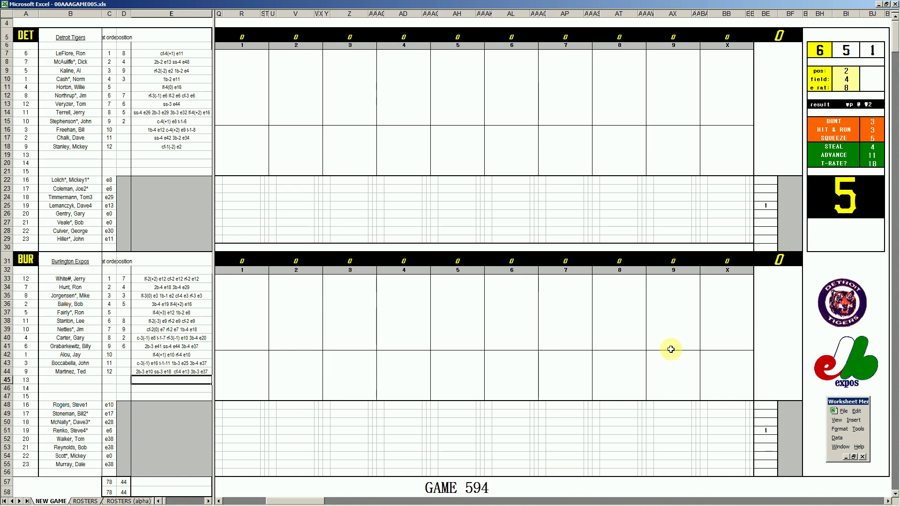
mouse_move(331, 503)
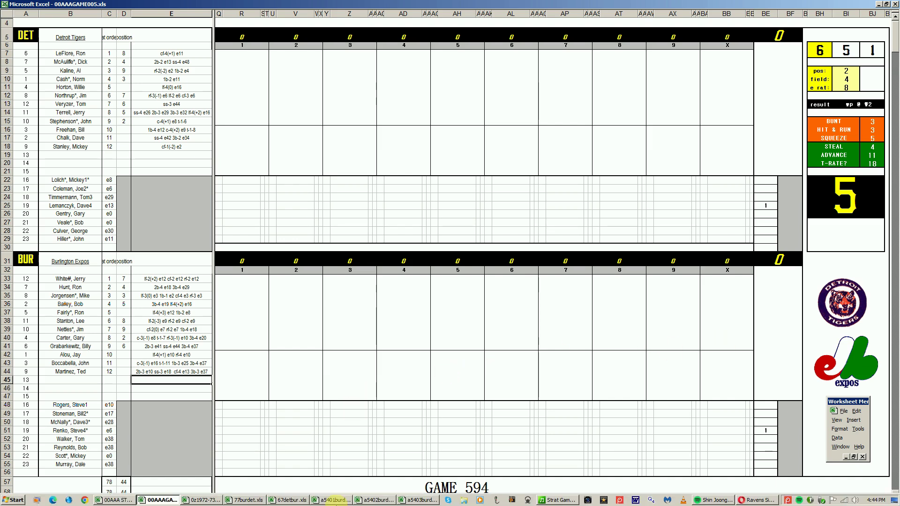
click(288, 500)
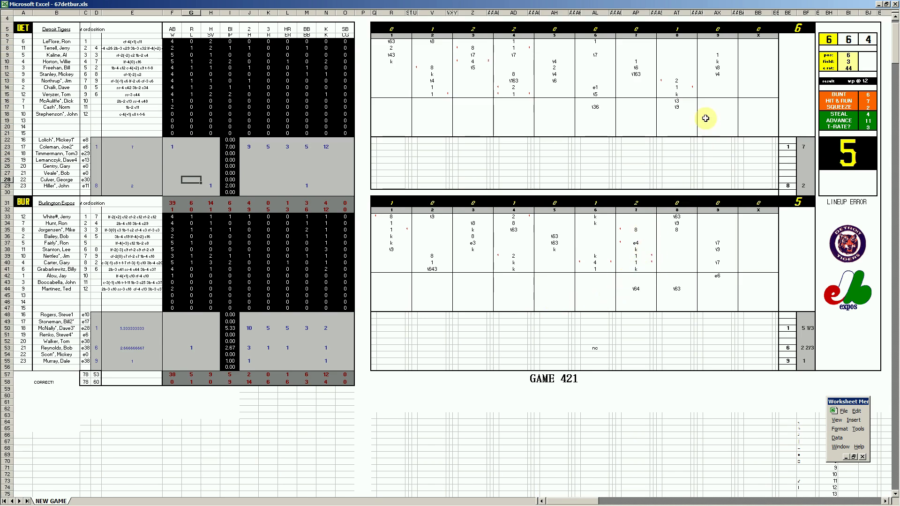
click(679, 87)
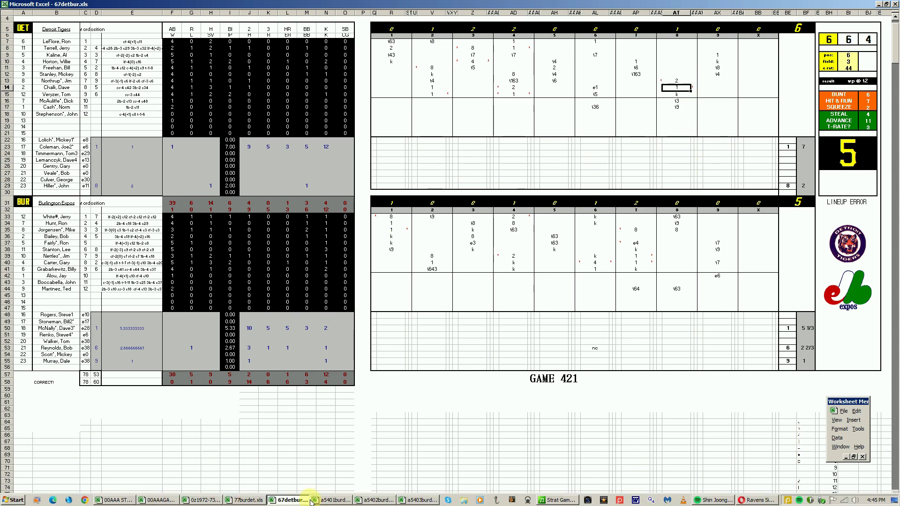
right_click(305, 503)
click(286, 484)
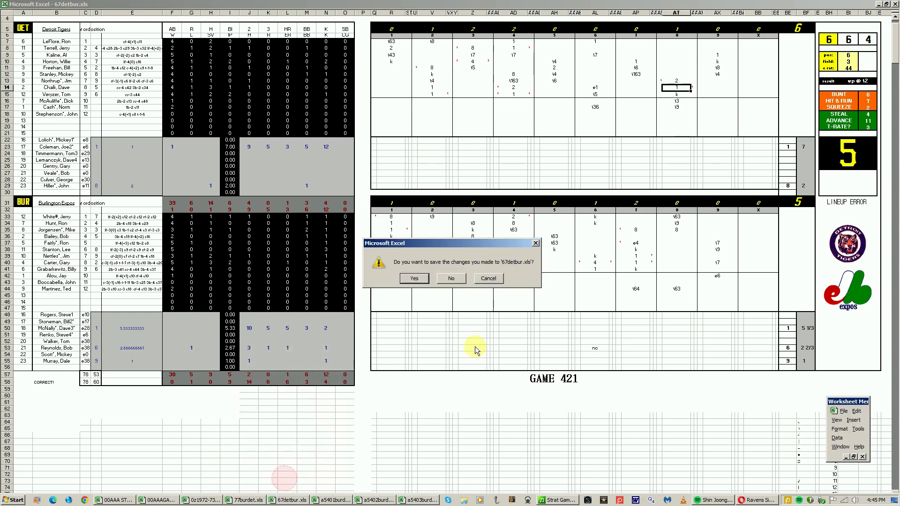
click(457, 283)
Review the Game 482 scoresheet in 77burdet.xls, including Burlington's third-inning entry in row 15, and close that workbook without saving
click(262, 500)
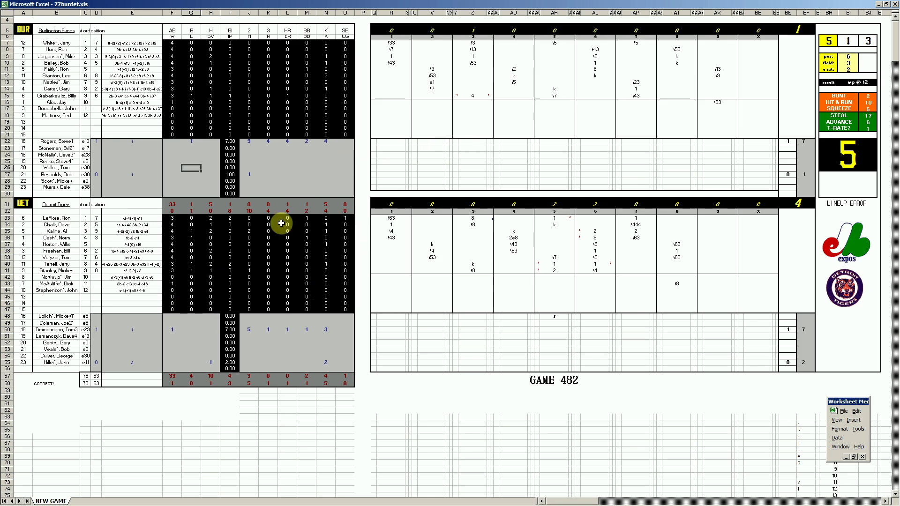
click(473, 97)
text(4)
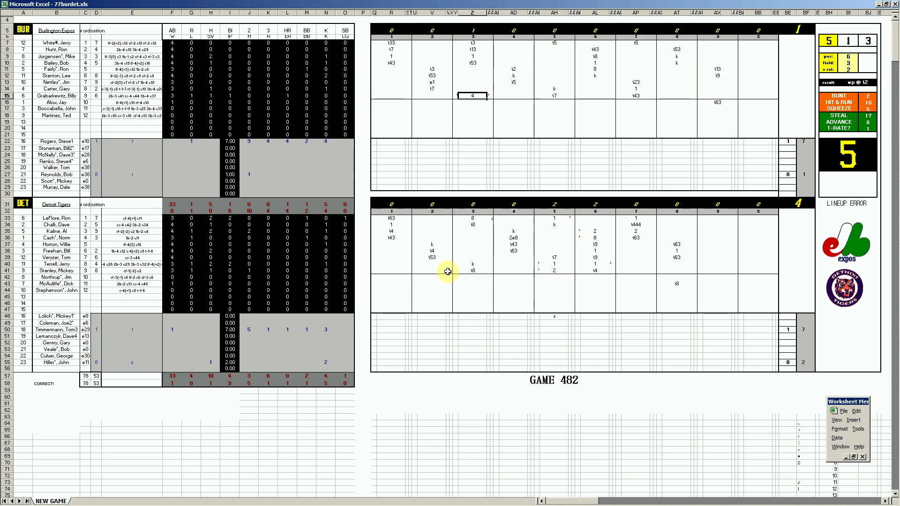
mouse_move(297, 503)
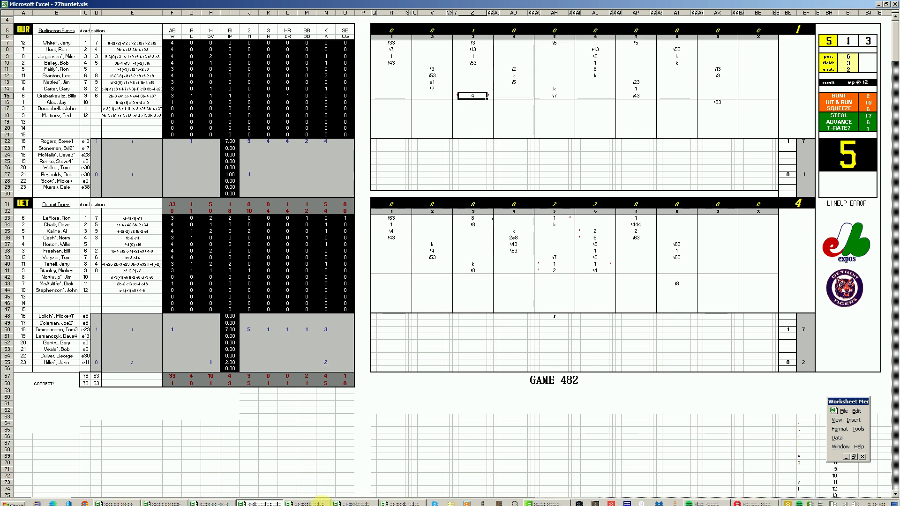
right_click(276, 503)
click(259, 484)
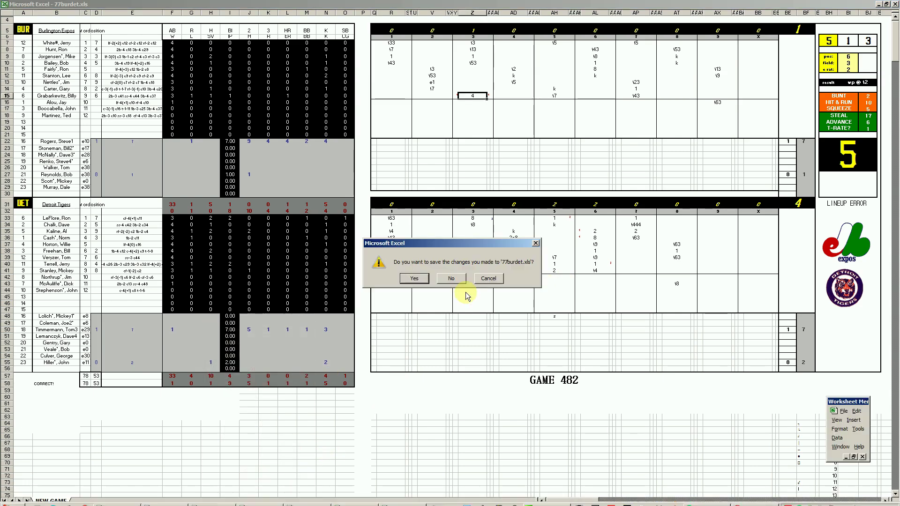
click(457, 279)
Review Detroit's first, third and sixth innings in the Game 591 scoresheet, a5401burdet.xls, and close that workbook without saving
mouse_move(347, 502)
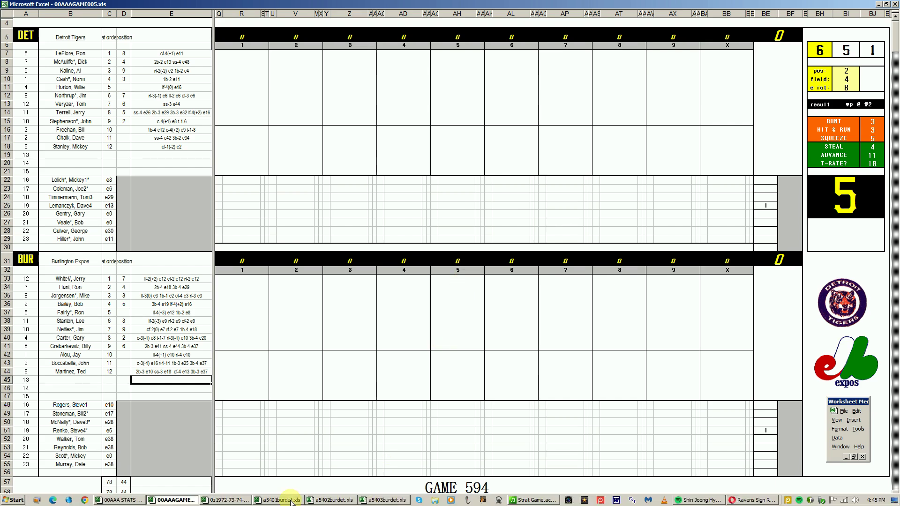
click(291, 500)
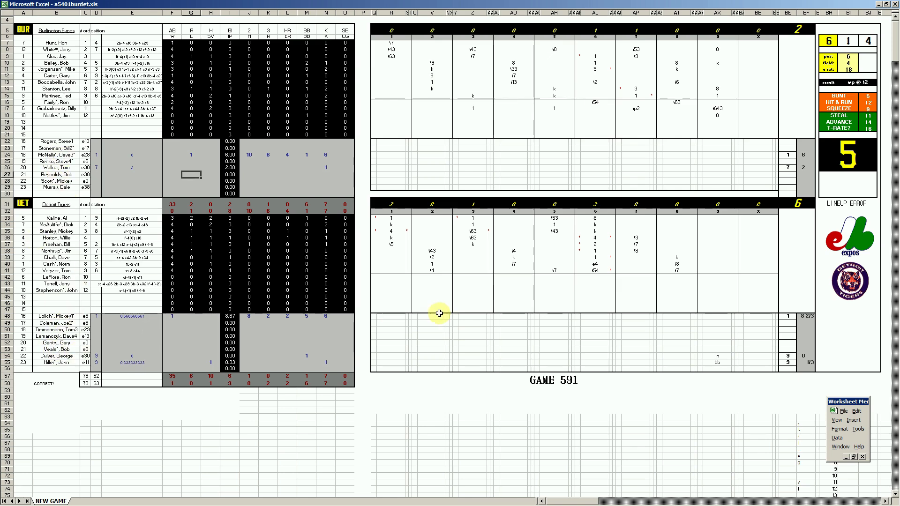
click(393, 233)
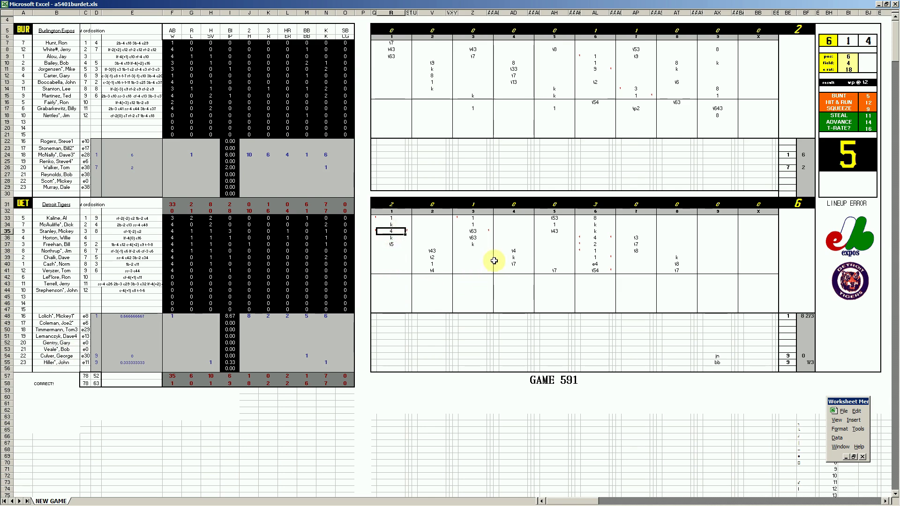
click(474, 231)
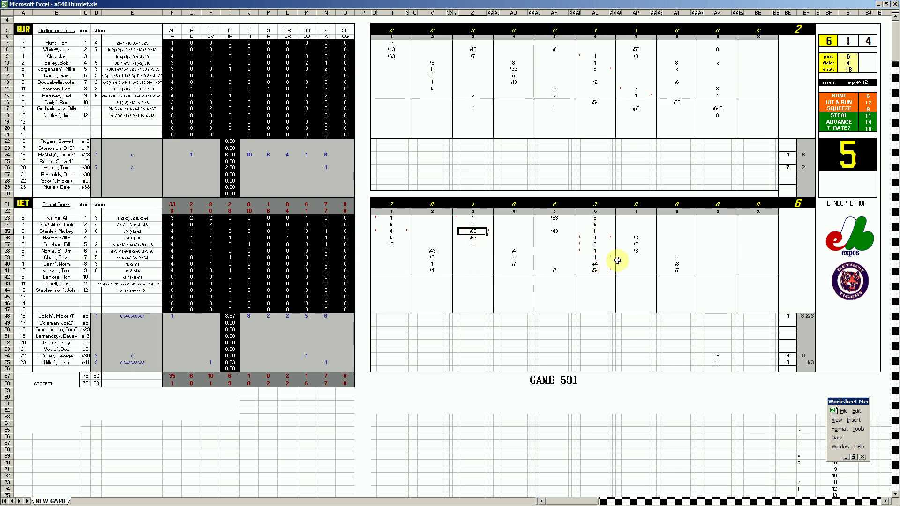
click(600, 237)
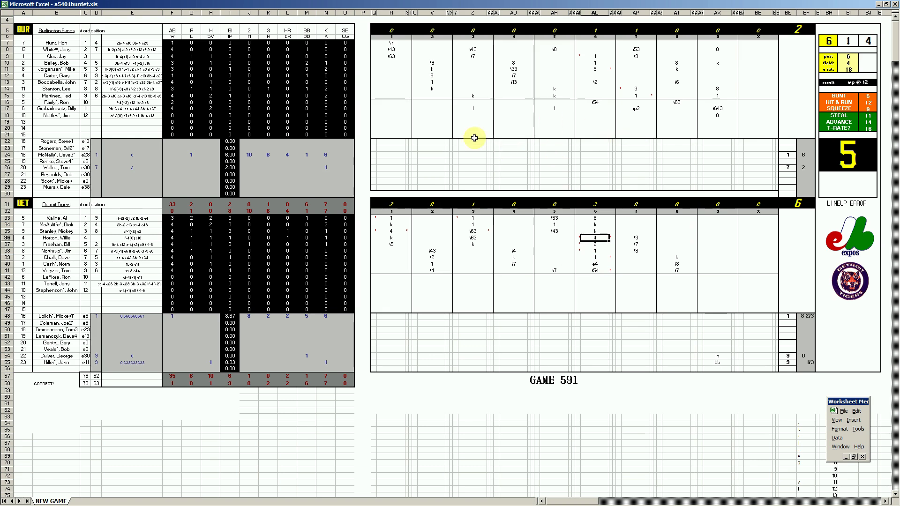
mouse_move(309, 502)
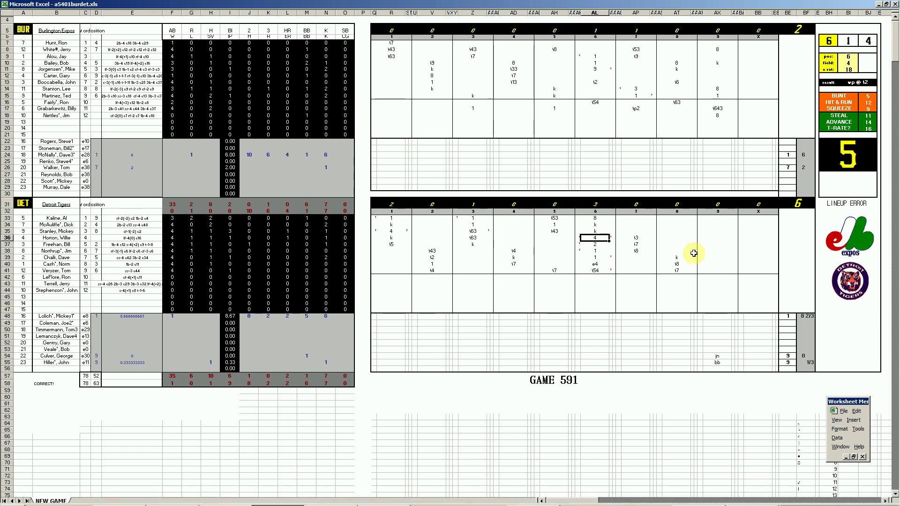
mouse_move(280, 503)
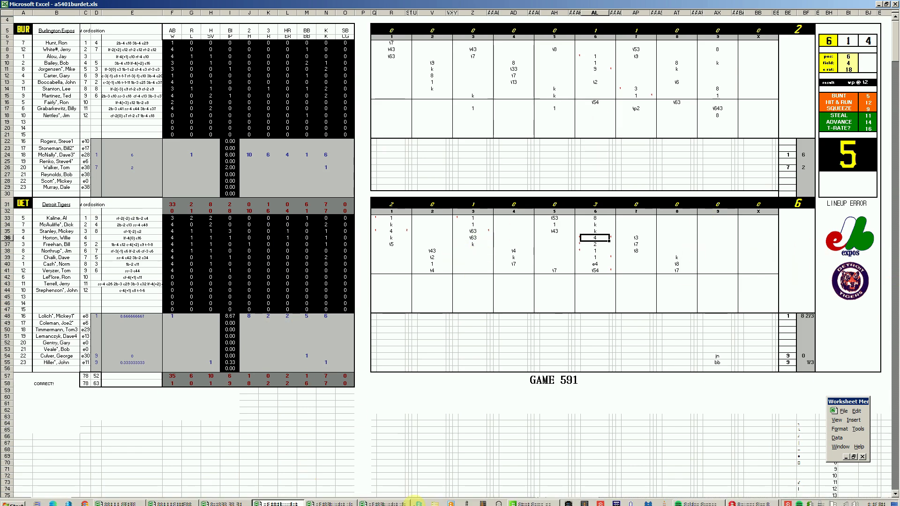
right_click(274, 501)
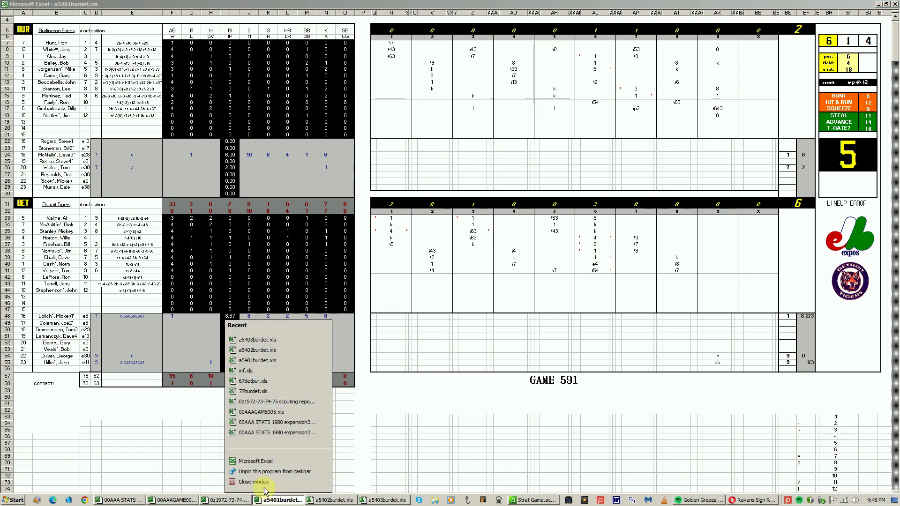
click(250, 482)
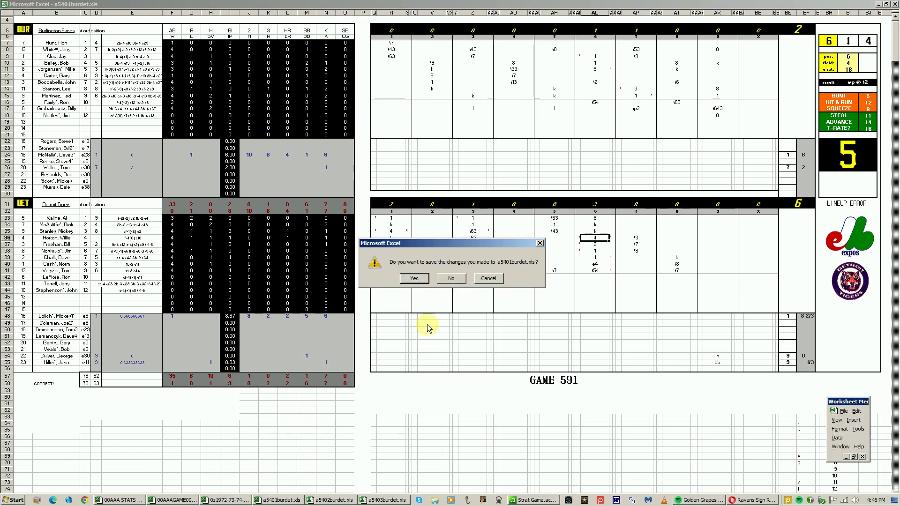
click(451, 281)
Review the Game 592 scoresheet in a5402burdet.xls, including Detroit's second inning, Burlington's third and fifth innings, and the pitching line in row 29
click(304, 501)
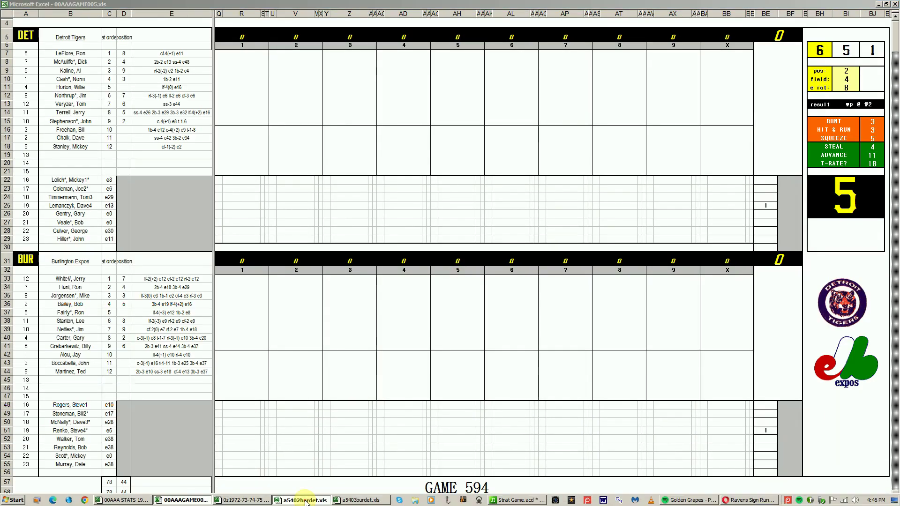
click(173, 149)
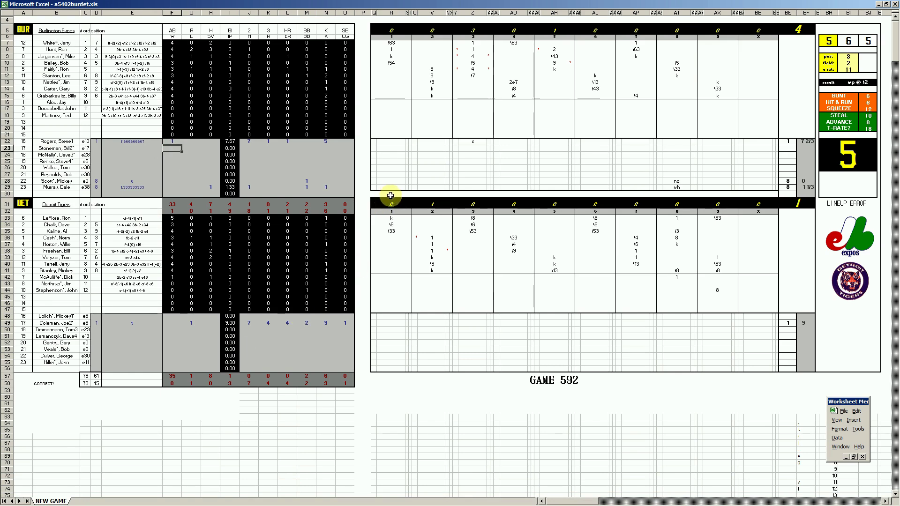
click(433, 252)
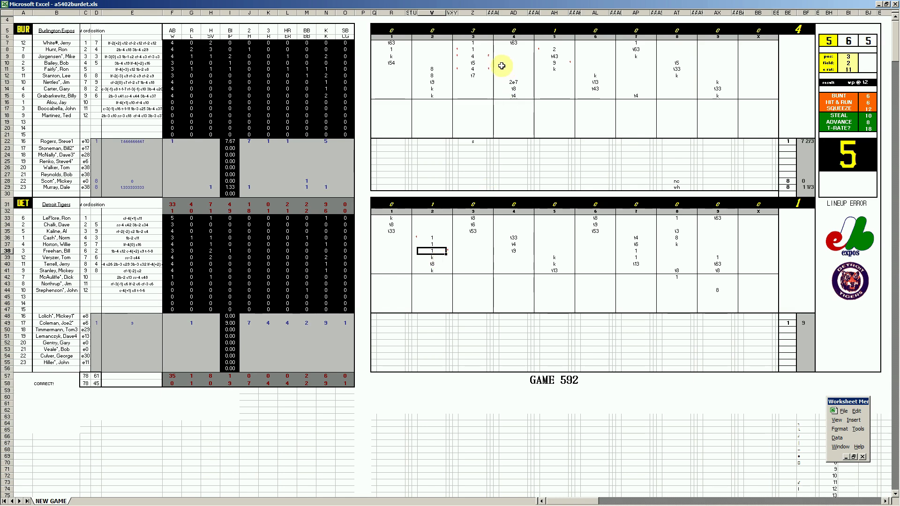
click(473, 56)
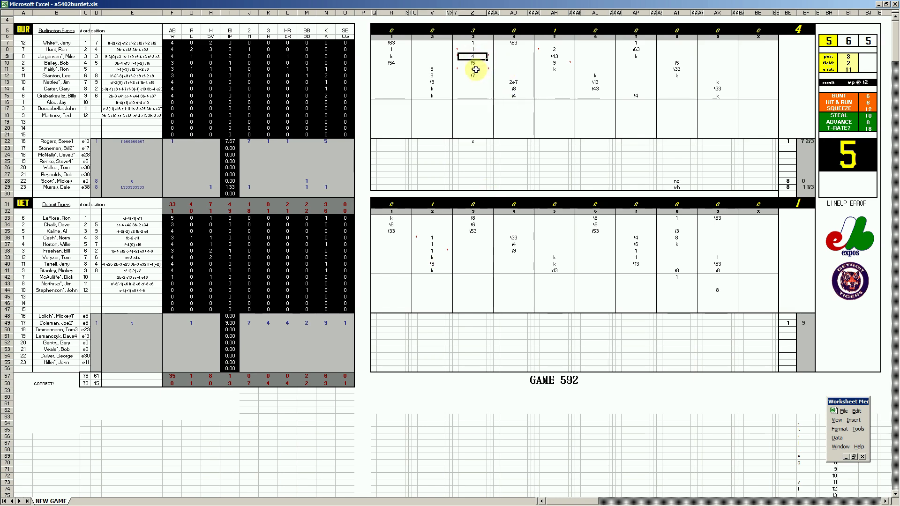
click(476, 69)
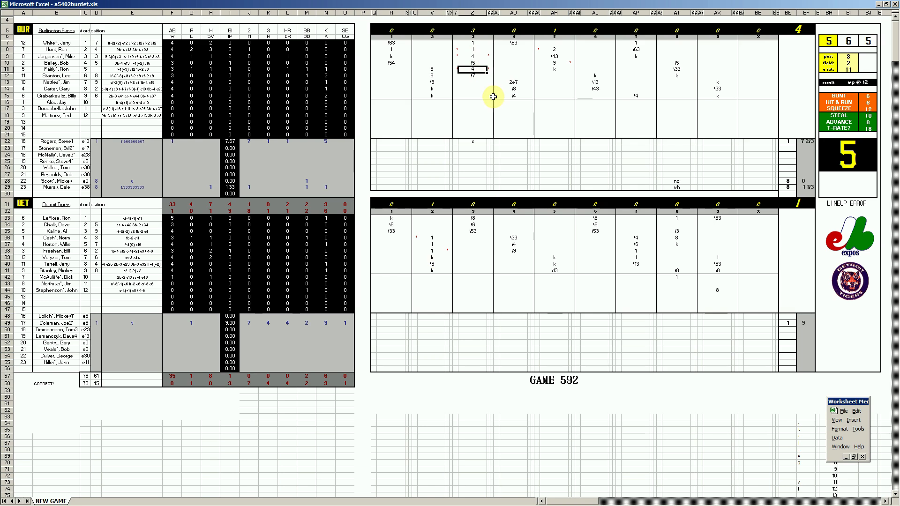
click(555, 63)
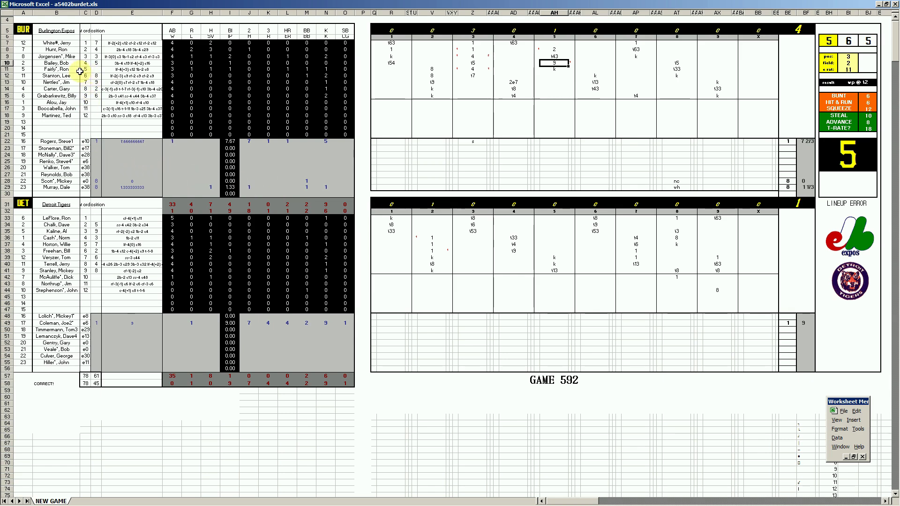
click(212, 186)
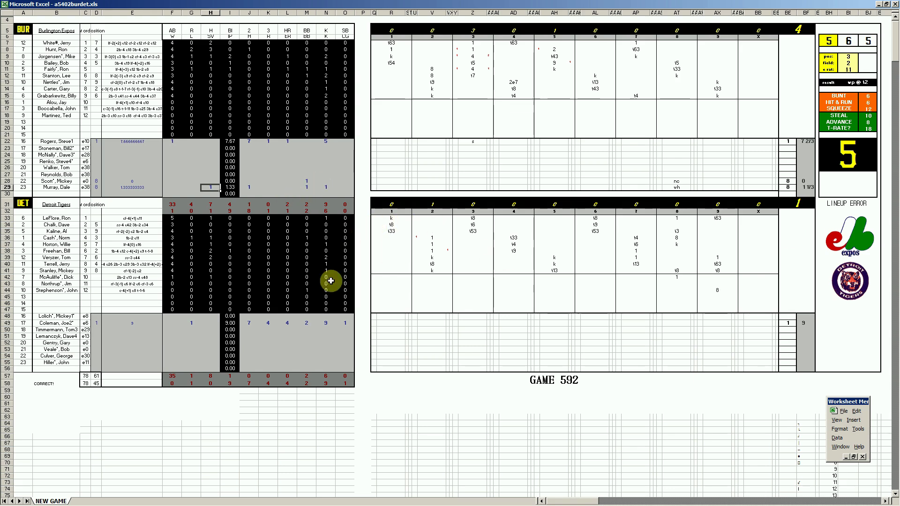
Close the a5402burdet.xls workbook without saving its changes
right_click(313, 502)
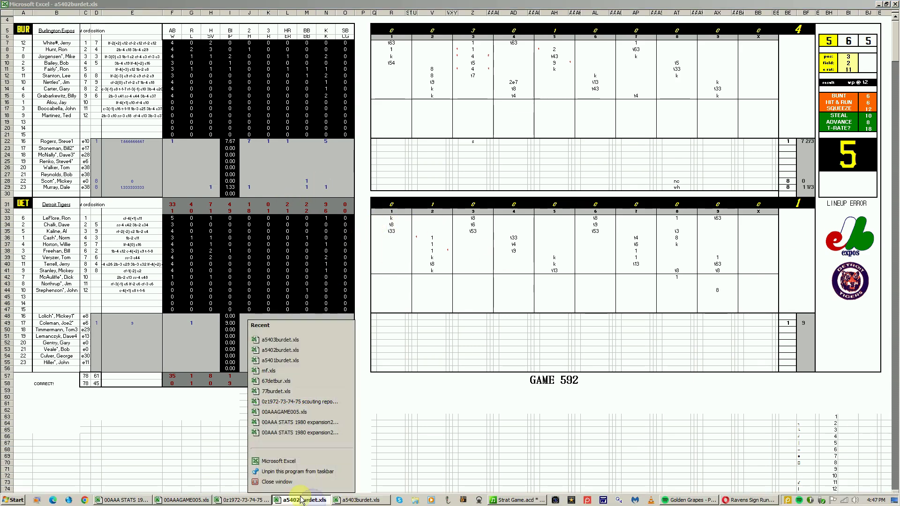
click(298, 479)
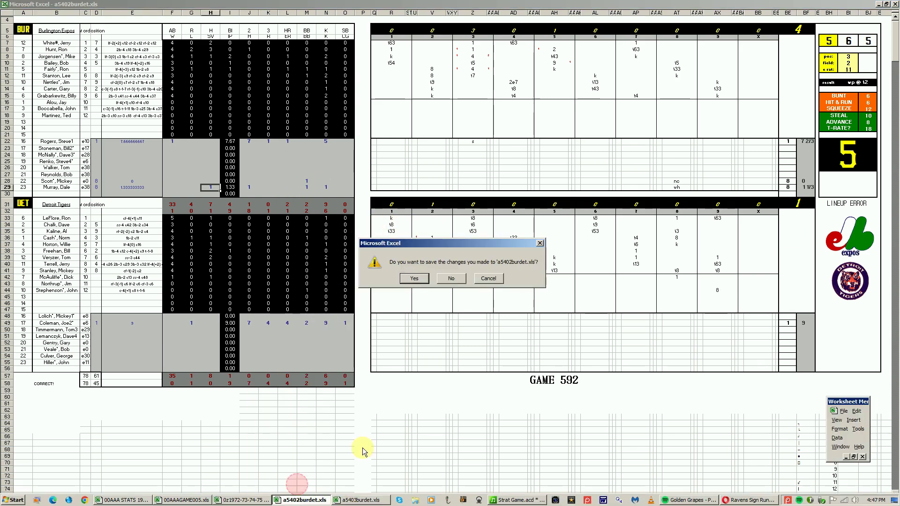
click(456, 279)
Review the Game 593 scoresheet in a5403burdet.xls, including Burlington's second inning and Detroit's seventh through ninth innings
click(320, 500)
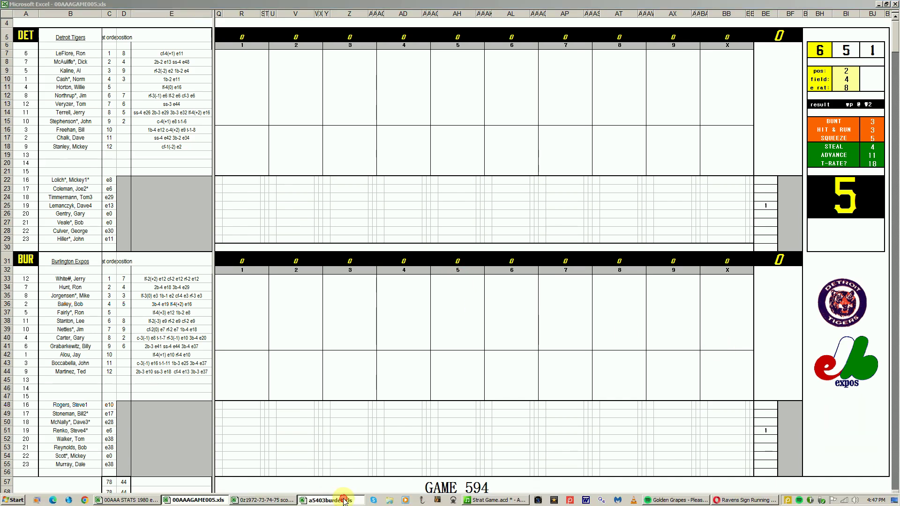
click(136, 155)
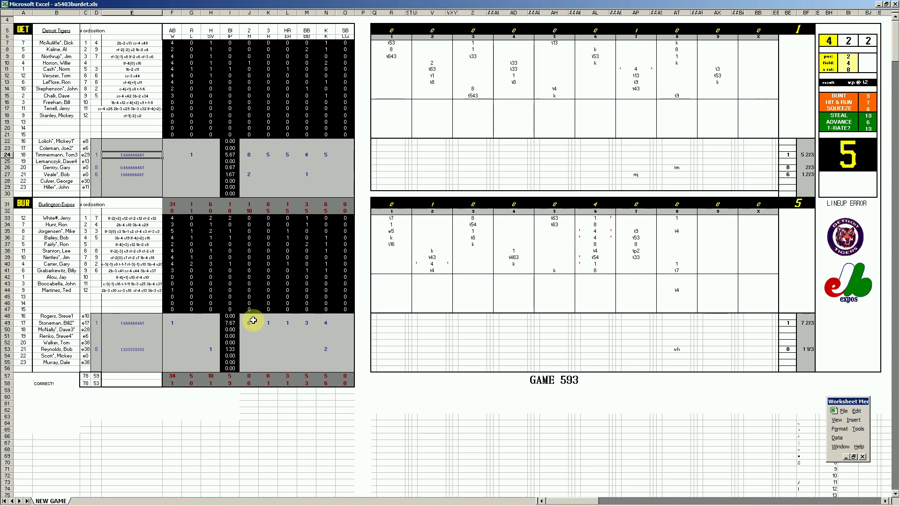
click(435, 264)
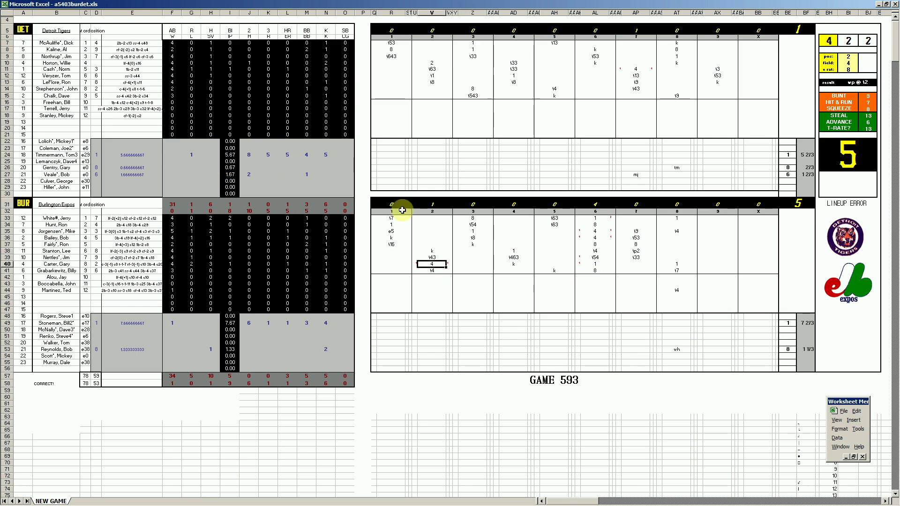
click(640, 71)
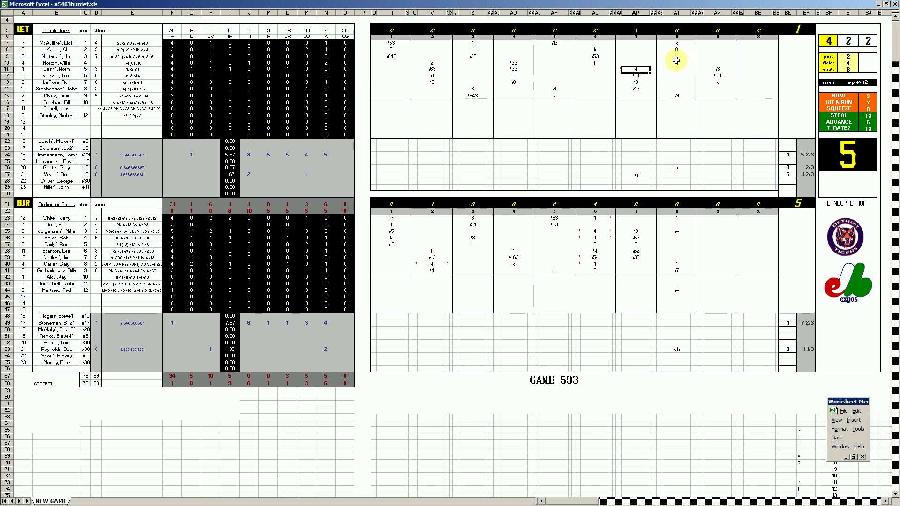
drag(676, 62, 724, 83)
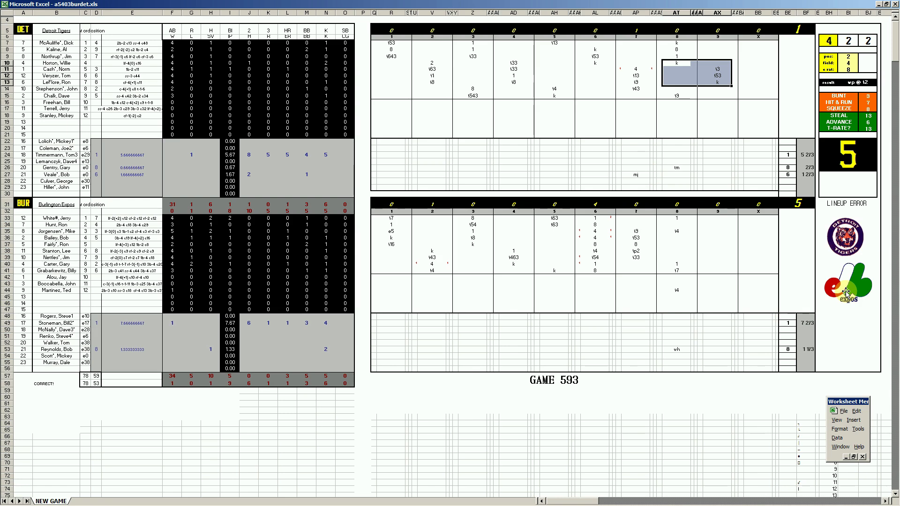
click(757, 167)
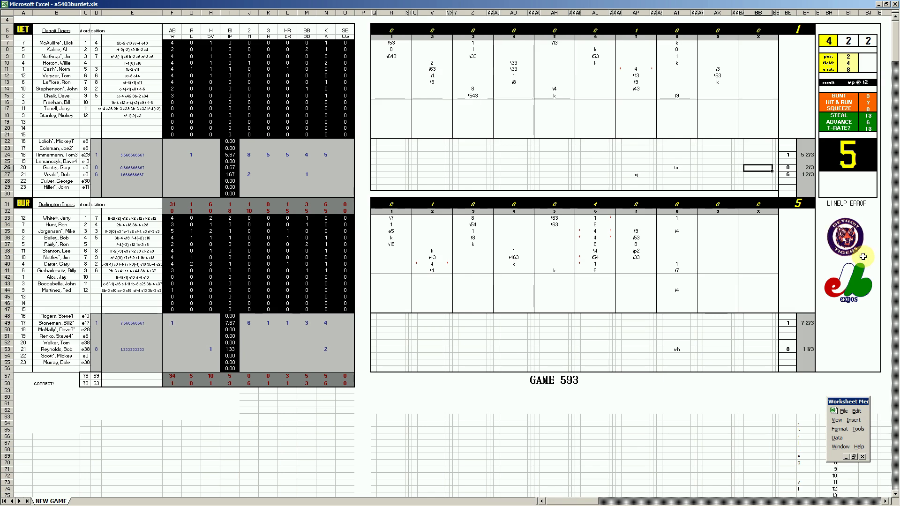
Close the a5403burdet.xls workbook without saving its changes
mouse_move(492, 497)
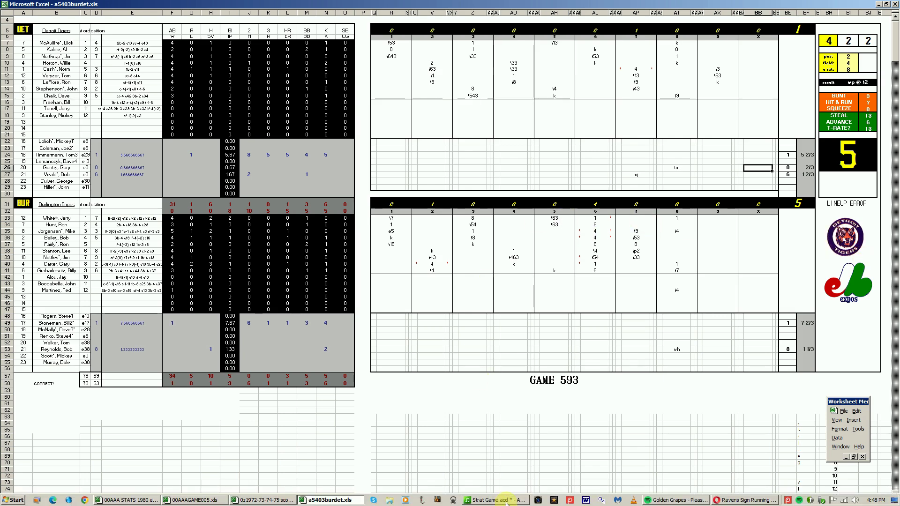
right_click(349, 500)
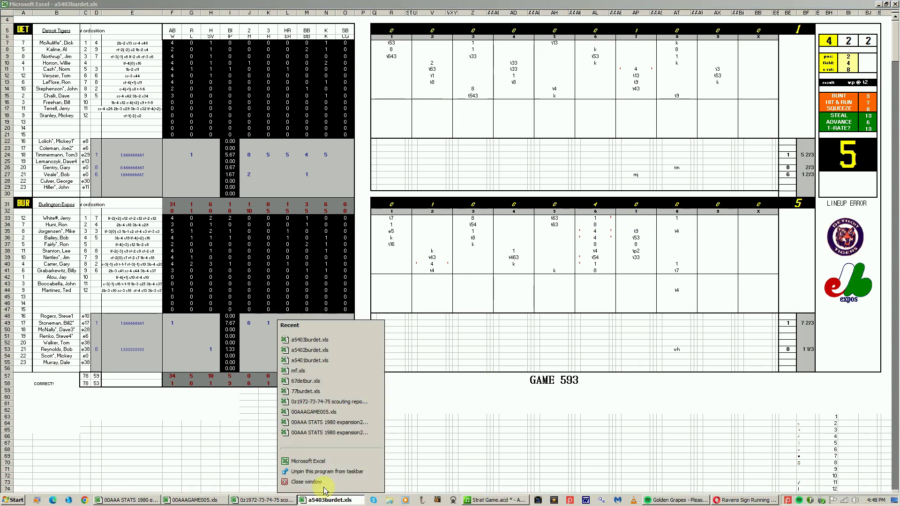
click(310, 482)
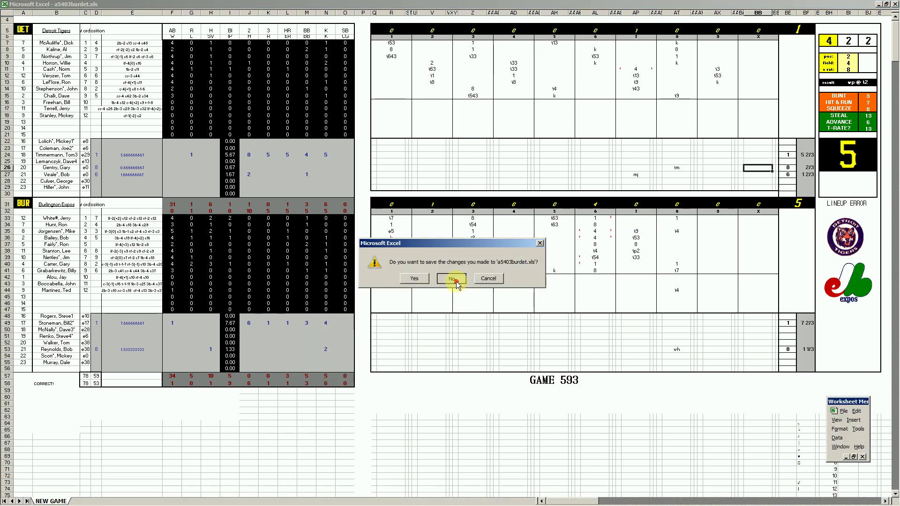
click(454, 279)
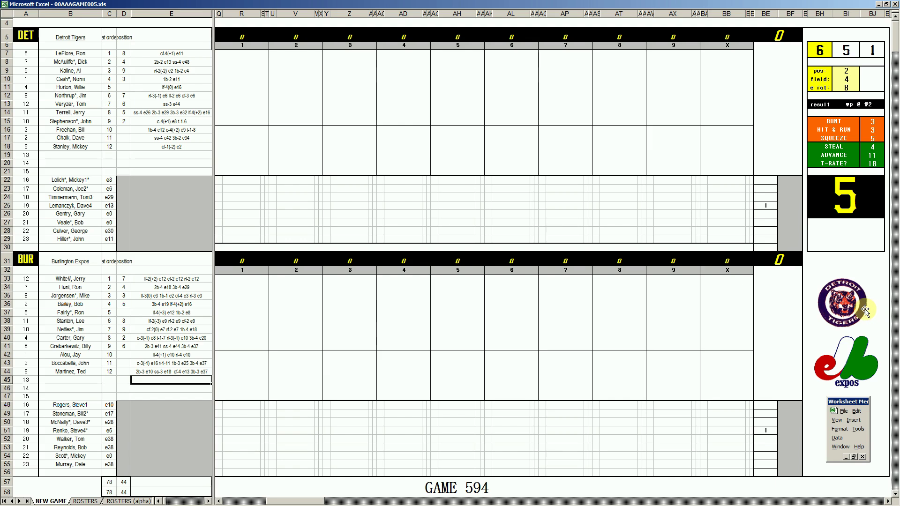
Switch to the 2024 postseason sheet in the stats workbook and examine the wildcard entries in H92:K95, especially the OAK–TOR and CHW–NYY rows
mouse_move(226, 503)
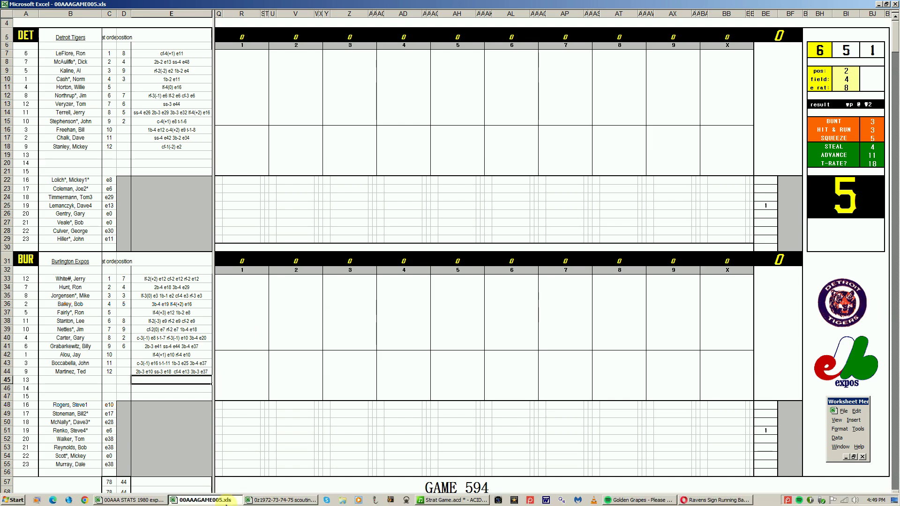
click(163, 500)
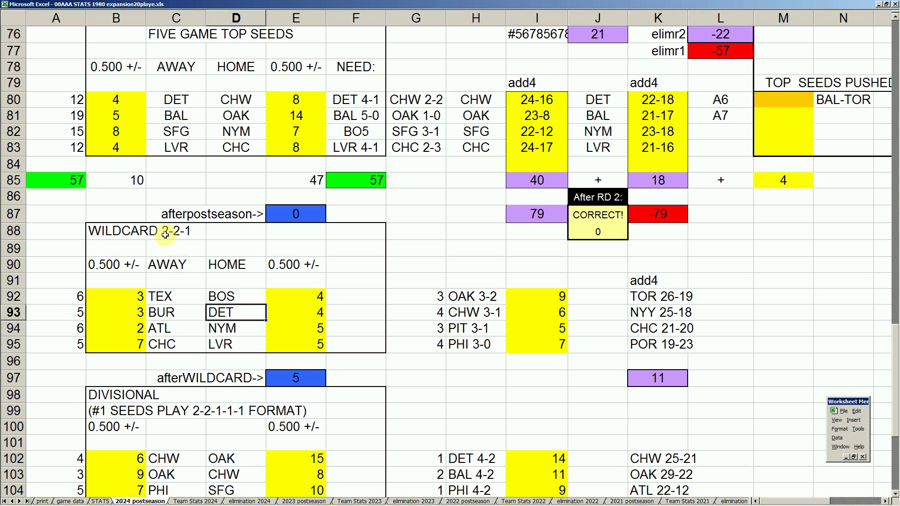
drag(483, 298, 656, 349)
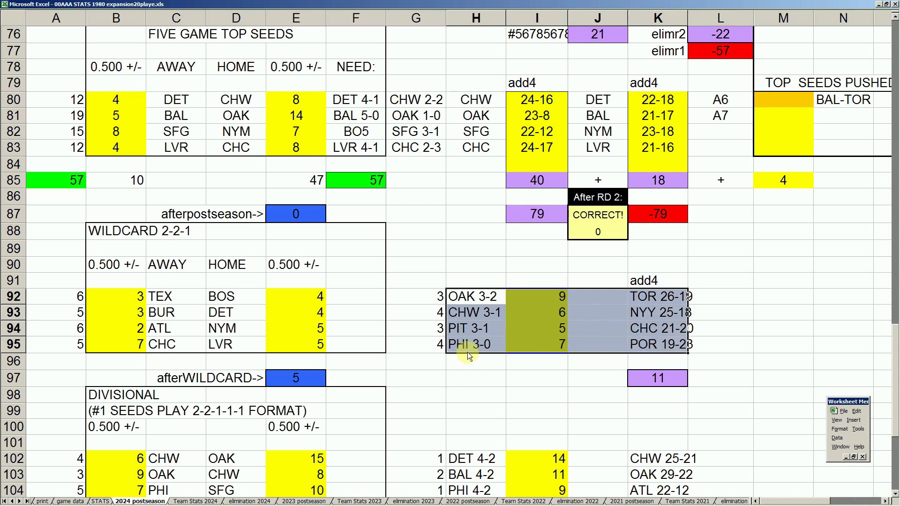
click(480, 297)
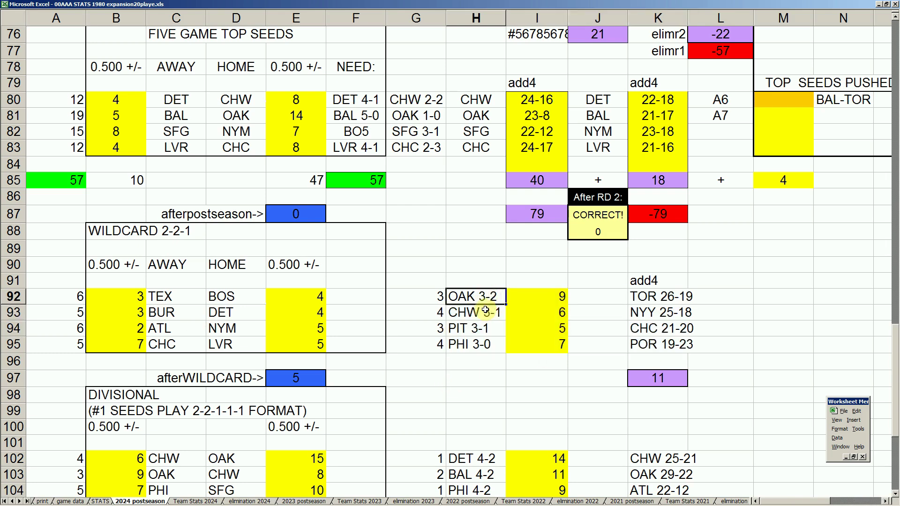
click(646, 297)
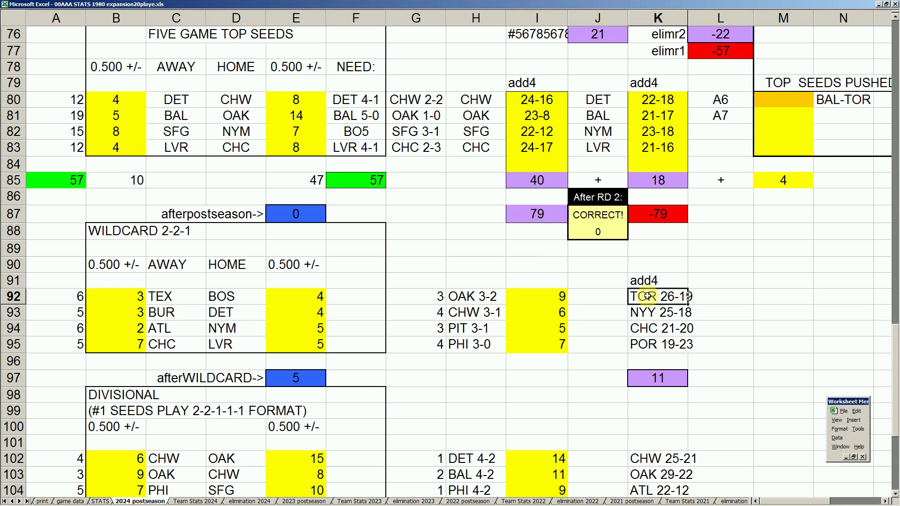
click(458, 312)
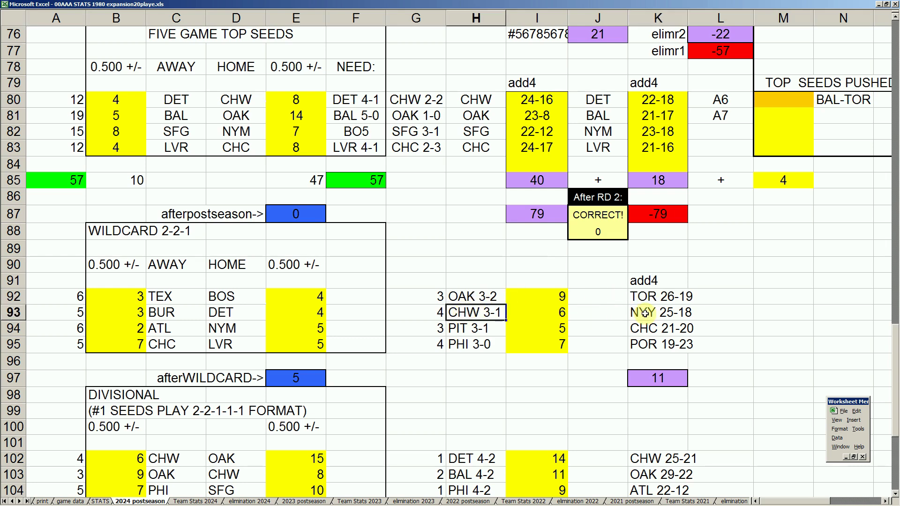
click(662, 312)
Compare the OAK and CHW wildcard entries in H92:H93 with the divisional home teams in D102:D103 and the records in K92:K93
click(470, 297)
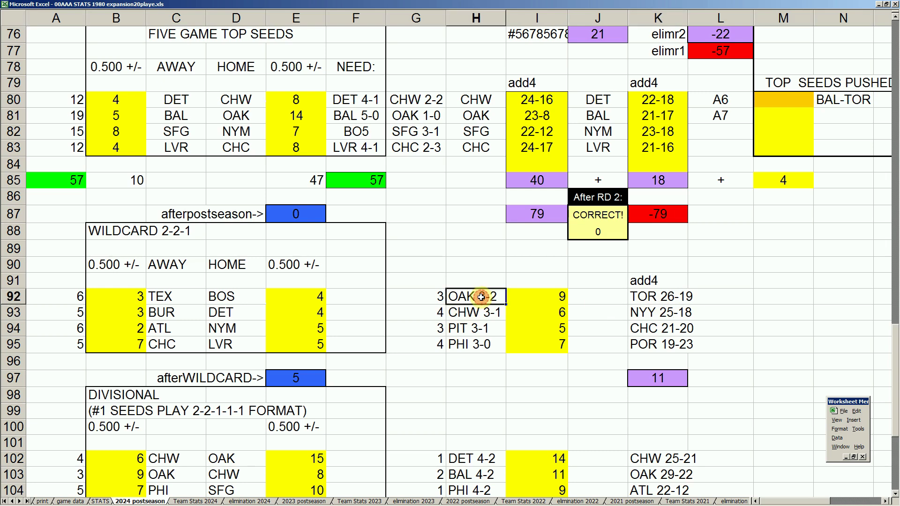
click(478, 308)
drag(237, 457, 239, 474)
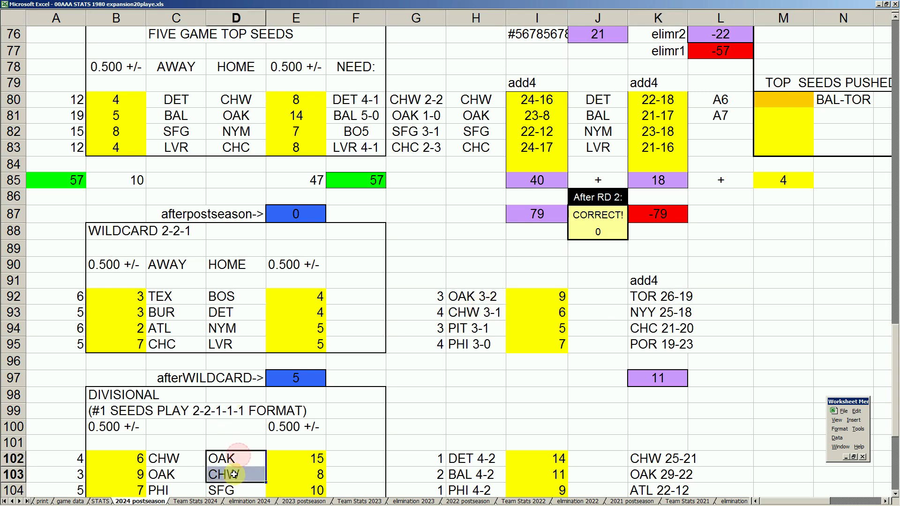
drag(468, 296, 473, 313)
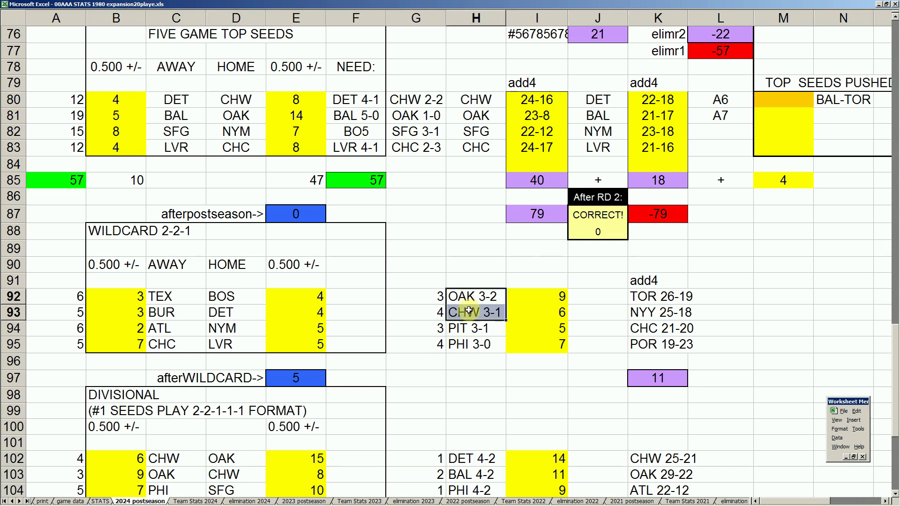
click(662, 297)
click(670, 313)
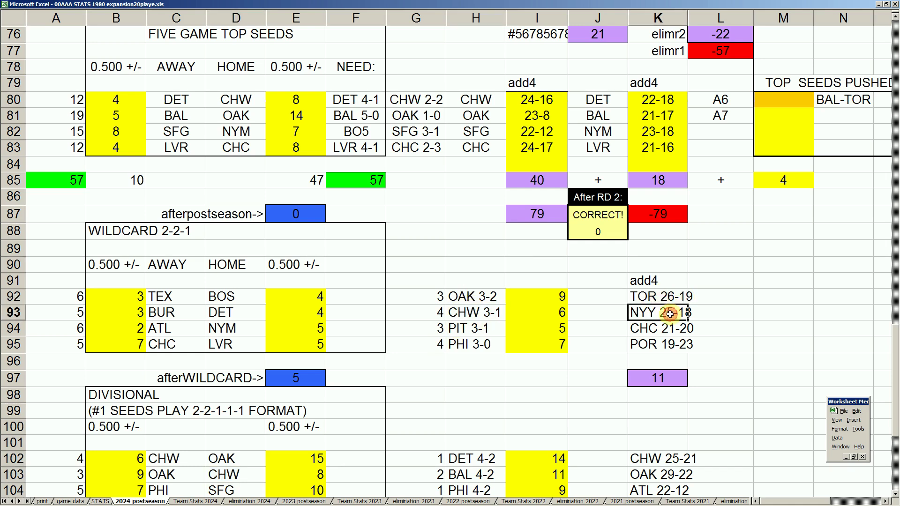
Examine the PIT and CHC wildcard entries in row 94 and the PHI and POR entries in row 95
click(494, 328)
click(634, 329)
click(474, 330)
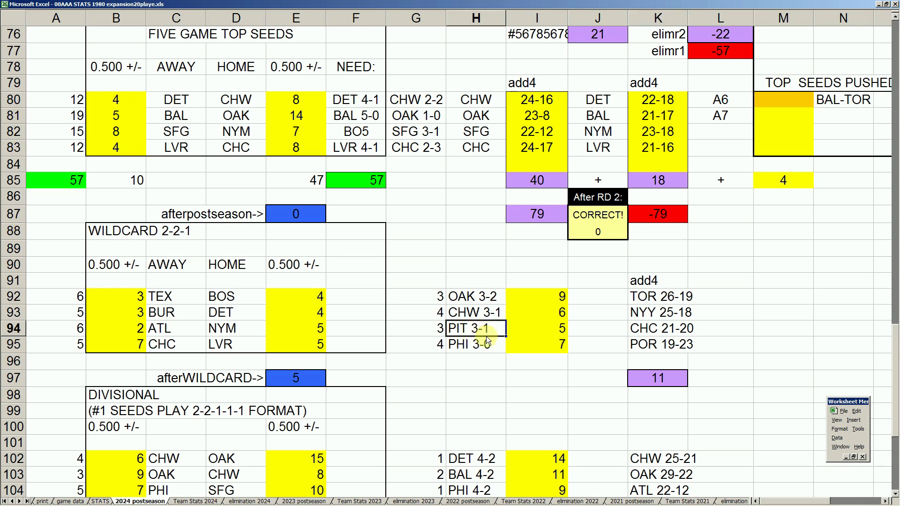
click(658, 331)
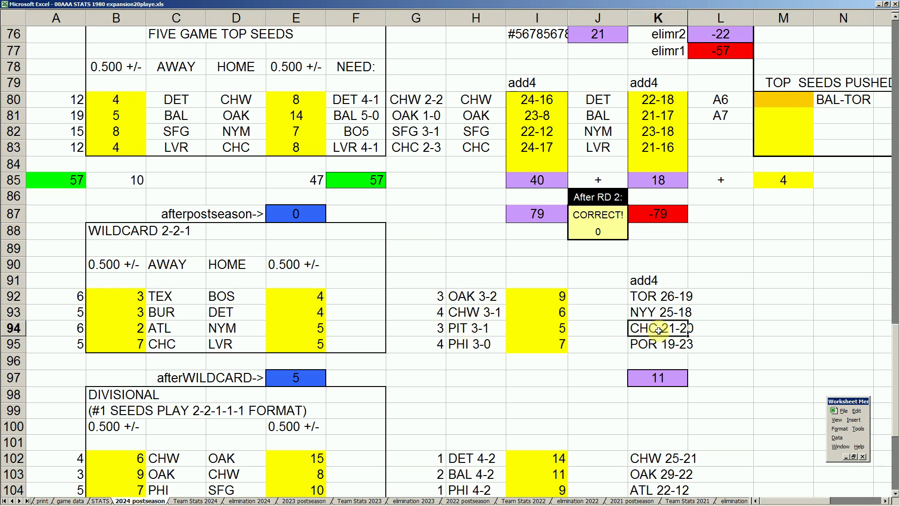
click(485, 345)
click(649, 344)
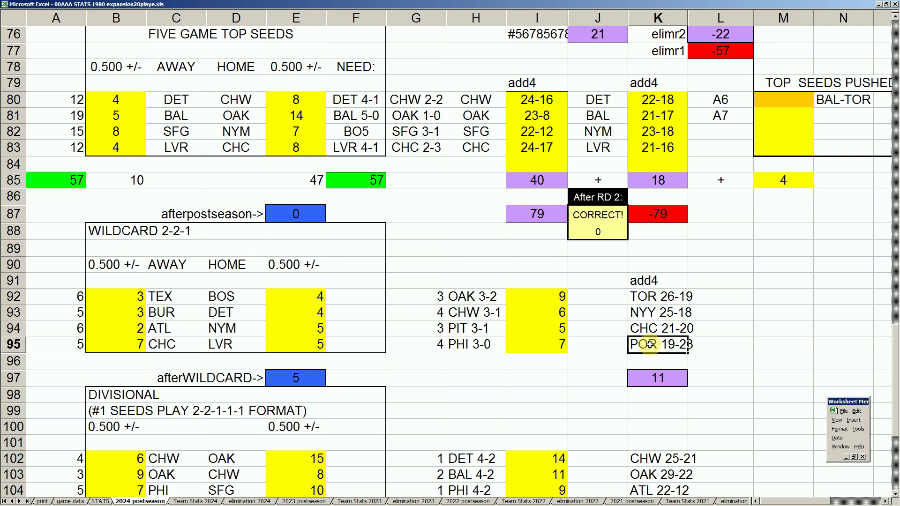
drag(469, 345, 646, 347)
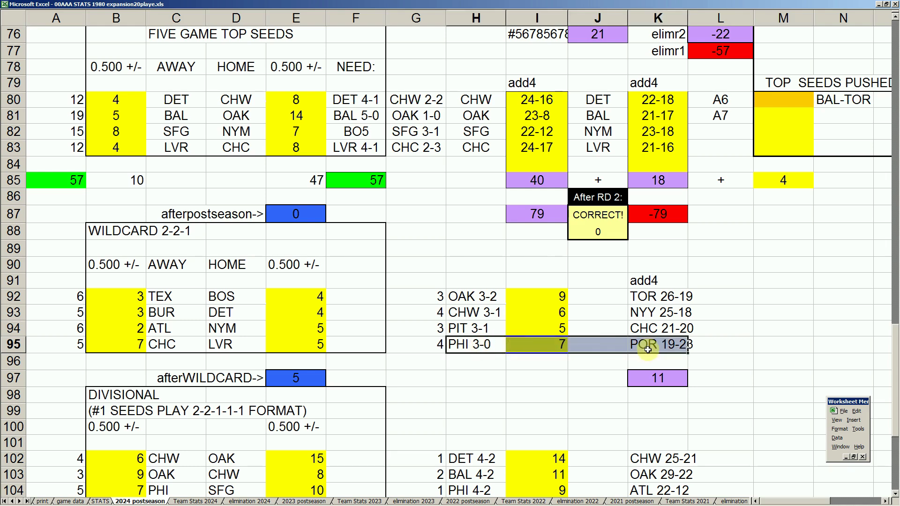
Recheck the OAK and CHW wildcard entries in column H and the CHC record in K94
click(478, 297)
click(484, 311)
click(640, 331)
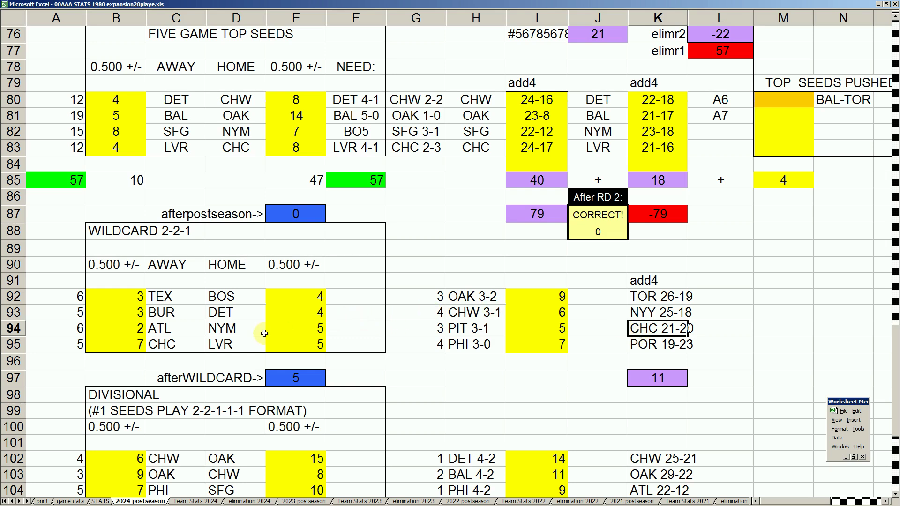
mouse_move(241, 503)
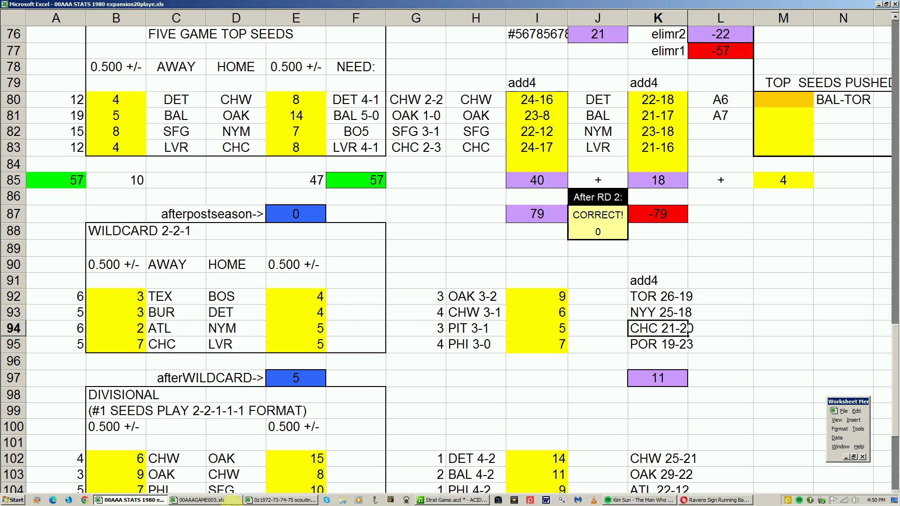
Switch to the Game 594 scoresheet in 00AAAGAME005.xls and record k for Detroit's leadoff batter in R7
click(220, 500)
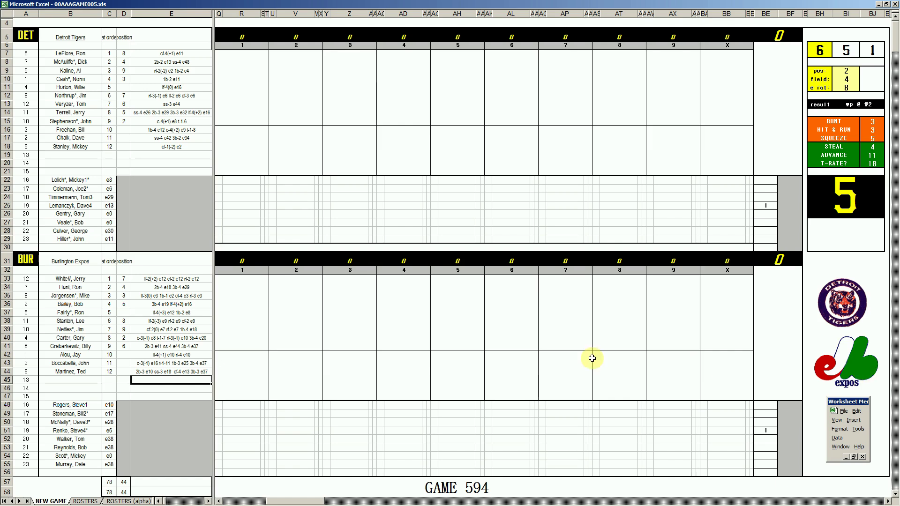
click(247, 55)
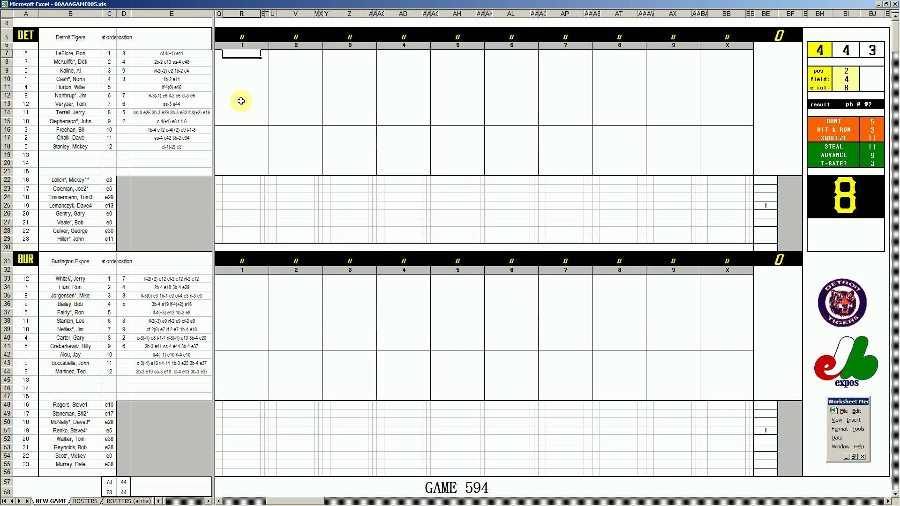
text(K)
key(Return)
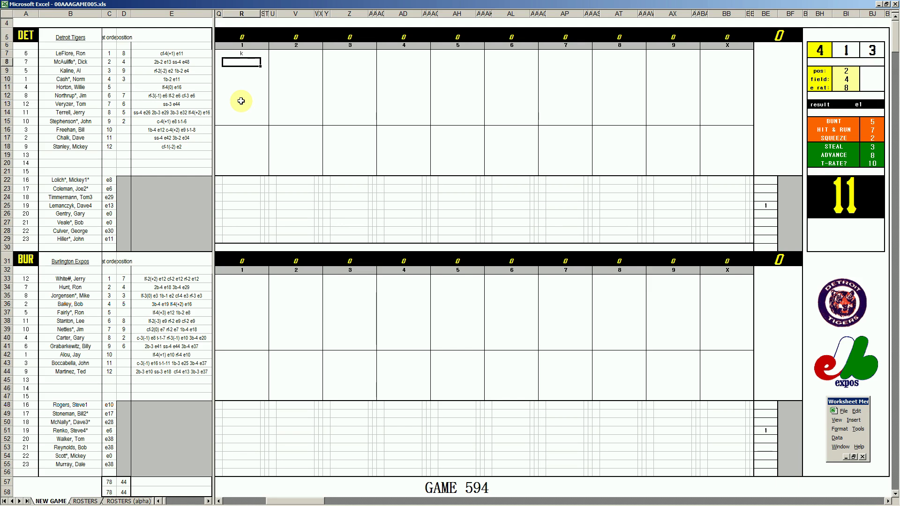
Set the fielding lookup to pos 8 and field 2, and record ₩8 for Detroit's second batter in R8
text(8)
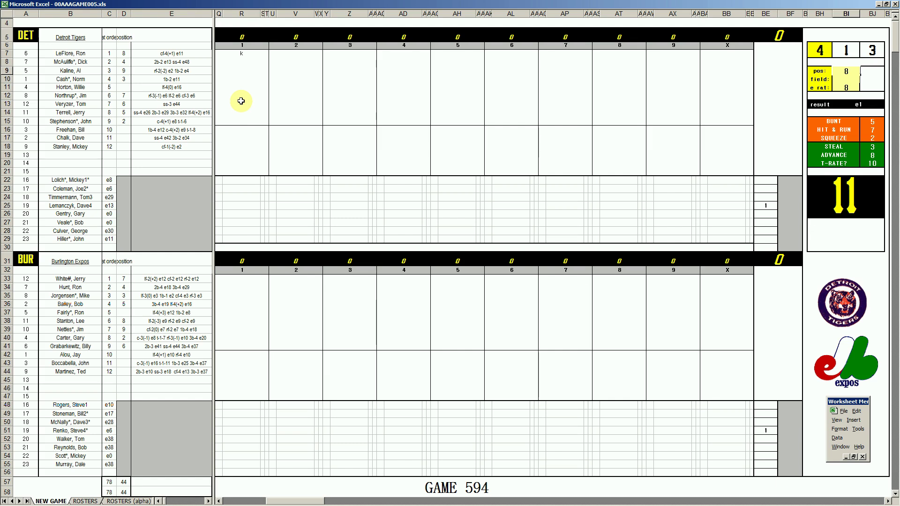
key(Return)
key(Return)
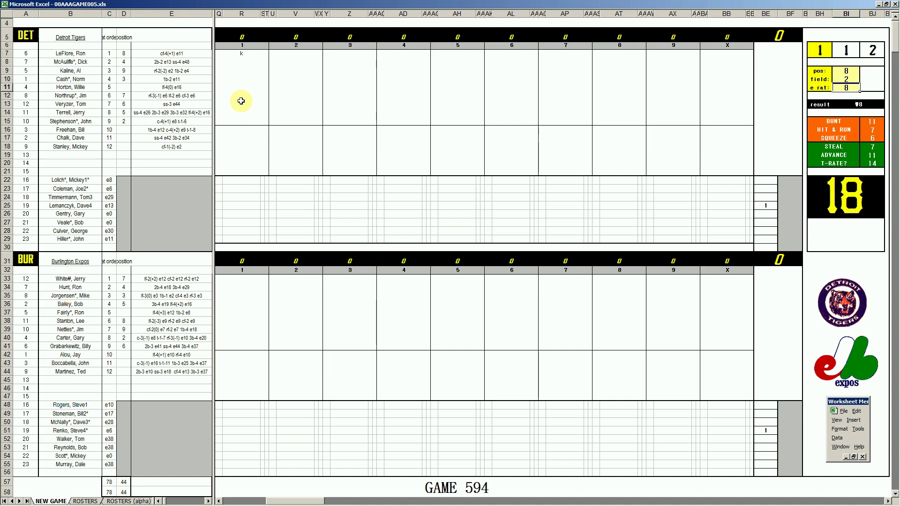
click(238, 62)
key(Return)
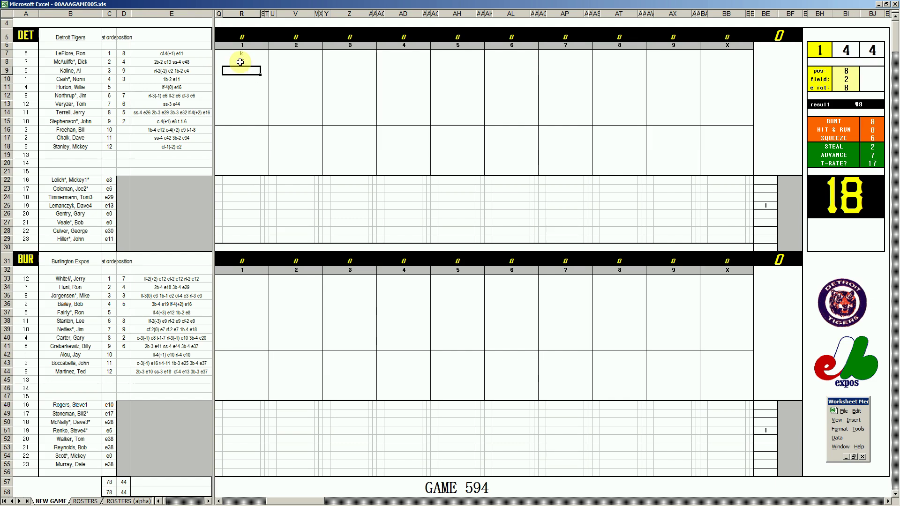
Record Detroit's remaining first-inning results, 1 in R9 and ₩64 in R10
text(1)
key(Return)
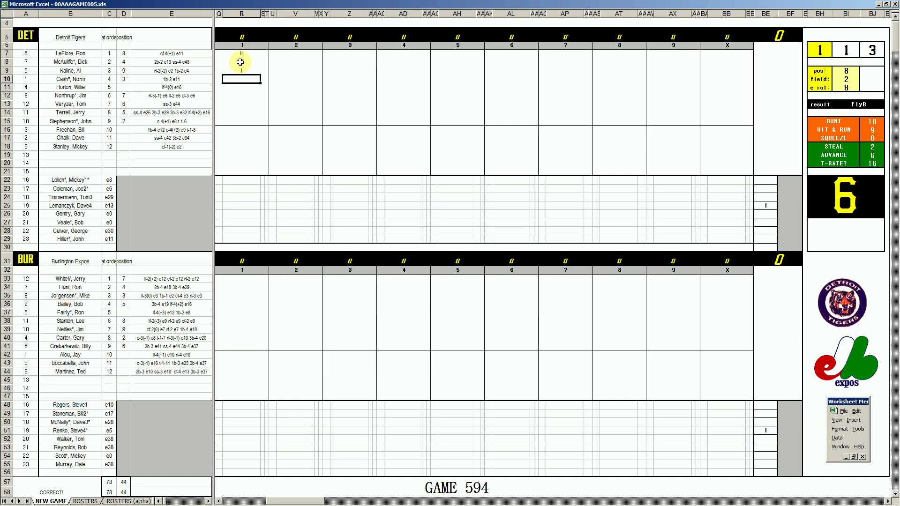
text(#64)
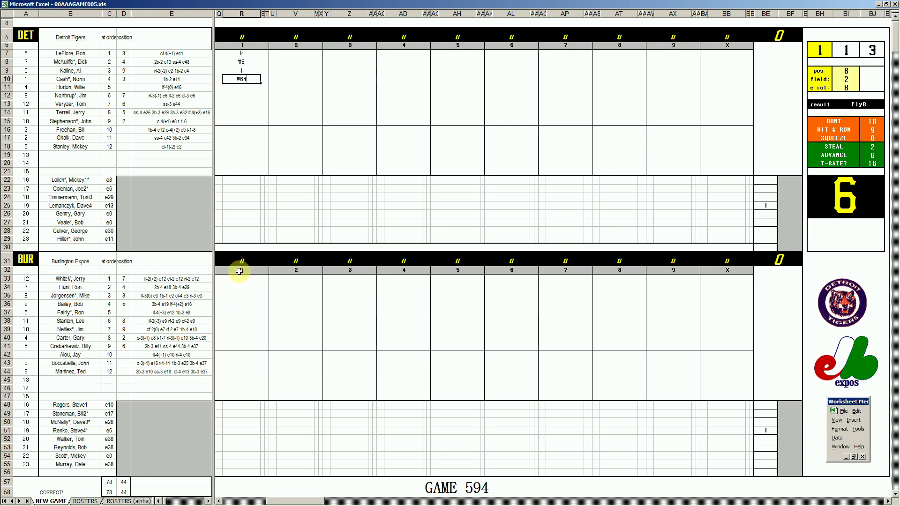
Record 1 for Burlington's first two batters in R33:R34 and mark the starting pitcher with s in R48
click(243, 279)
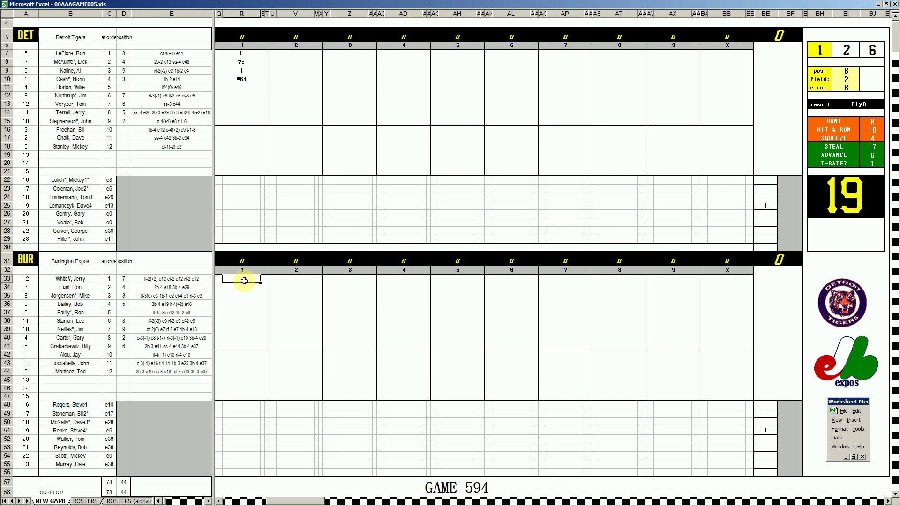
text(1)
key(Return)
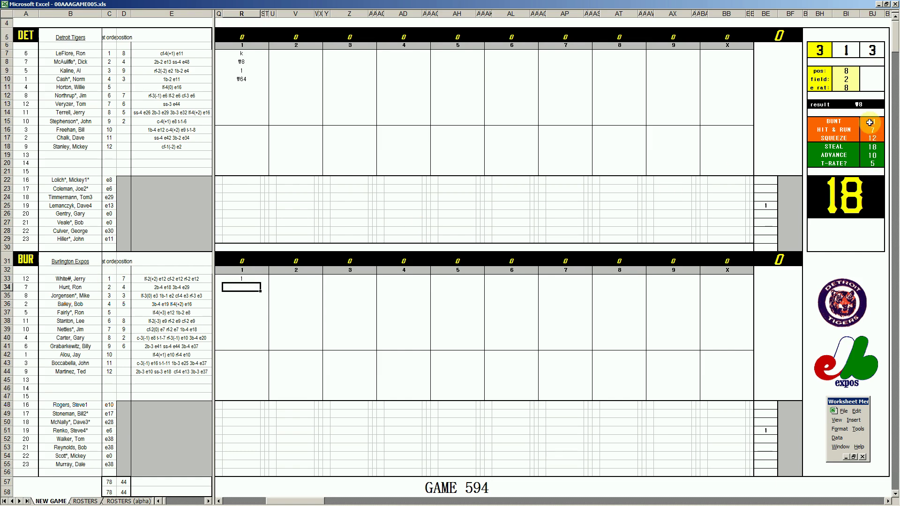
click(240, 404)
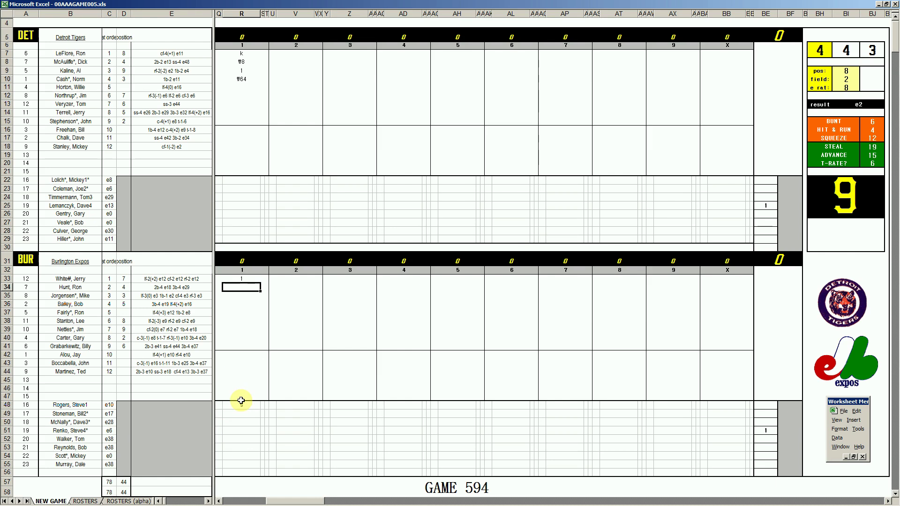
text(1)
key(Return)
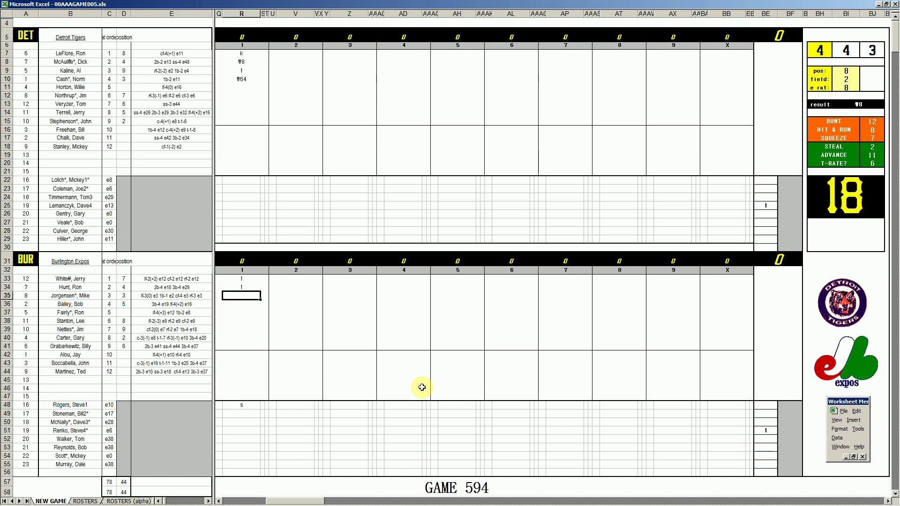
Complete Burlington's first inning with 1, 9 and ₩2 in R35:R37, adding the run marks beside rows 34 and 36
text(1)
key(Return)
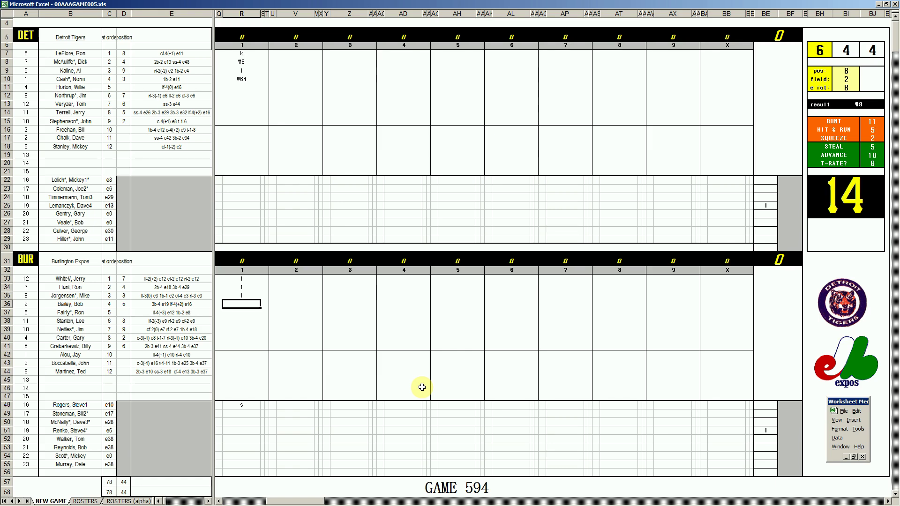
text(9)
key(Return)
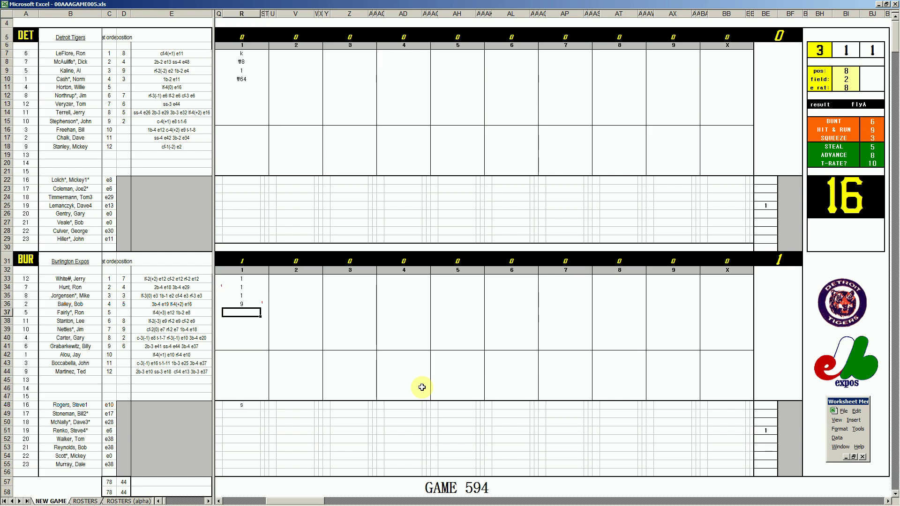
text(\2)
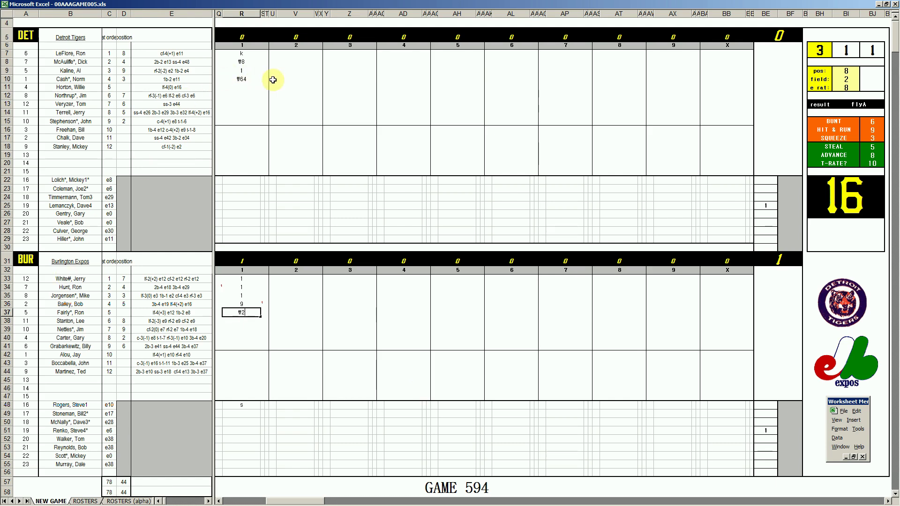
Record Detroit's first two second-inning results, ₩33 in V11 and 3 in V12
click(286, 89)
click(287, 89)
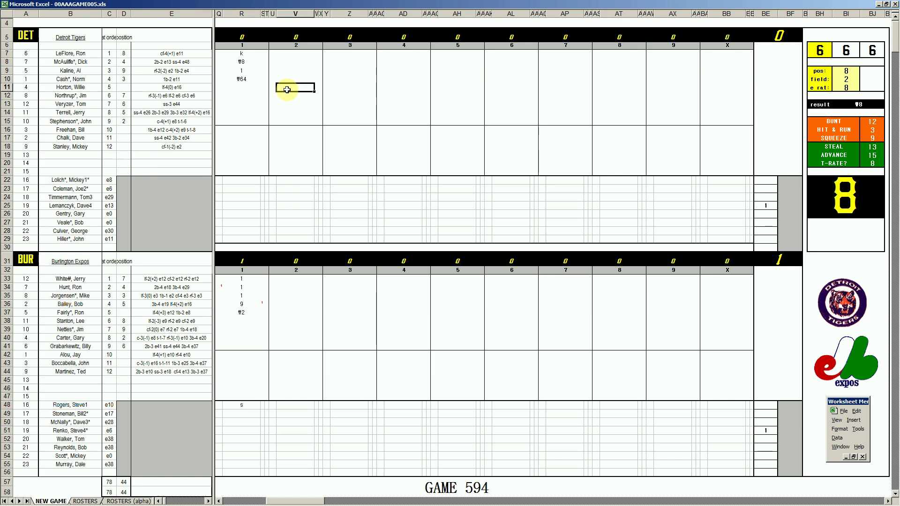
text(\33)
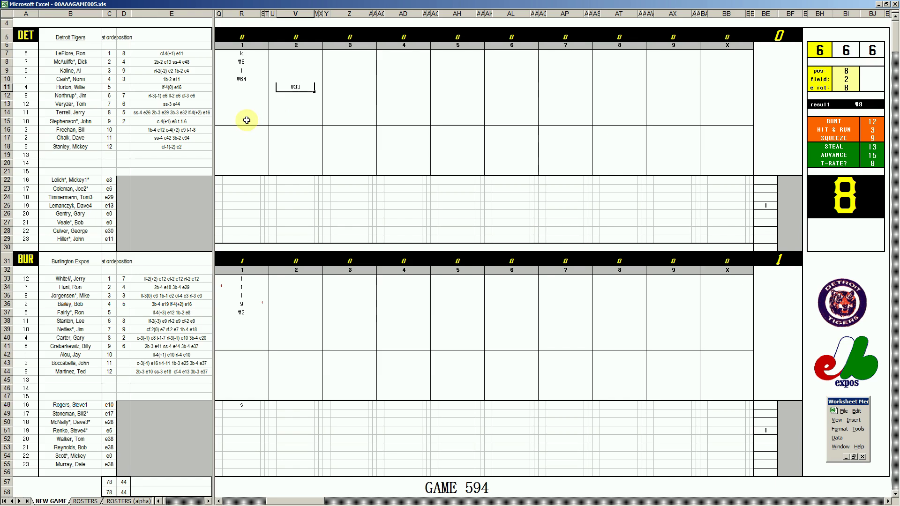
key(Return)
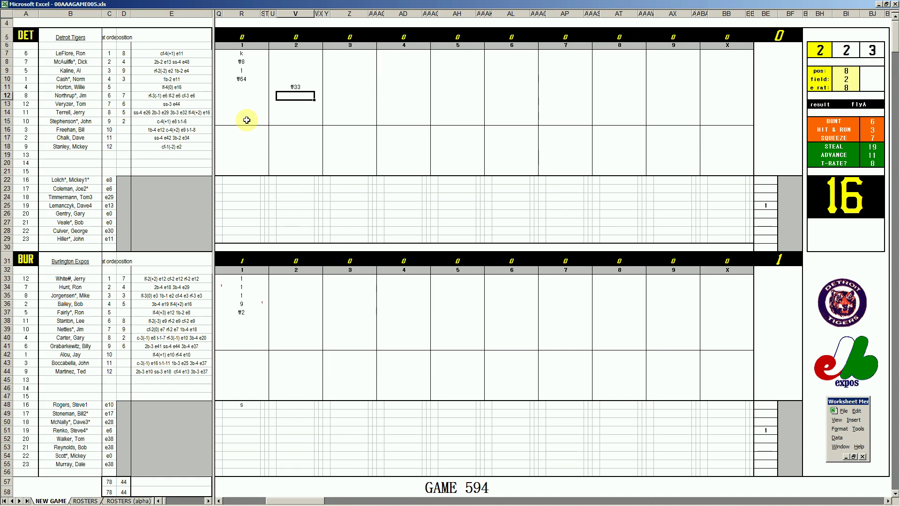
text(3)
key(Return)
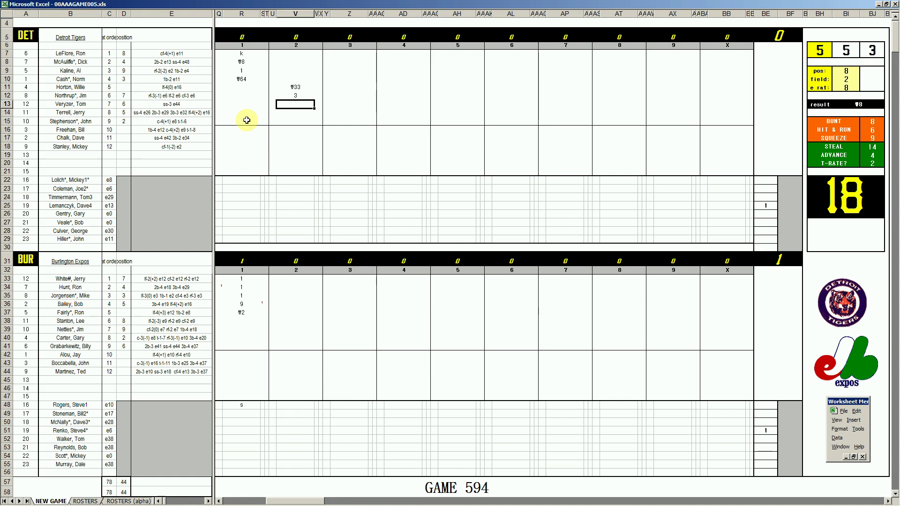
Set the fielding lookup to pos 6, field 4 and e rat 44
text(6)
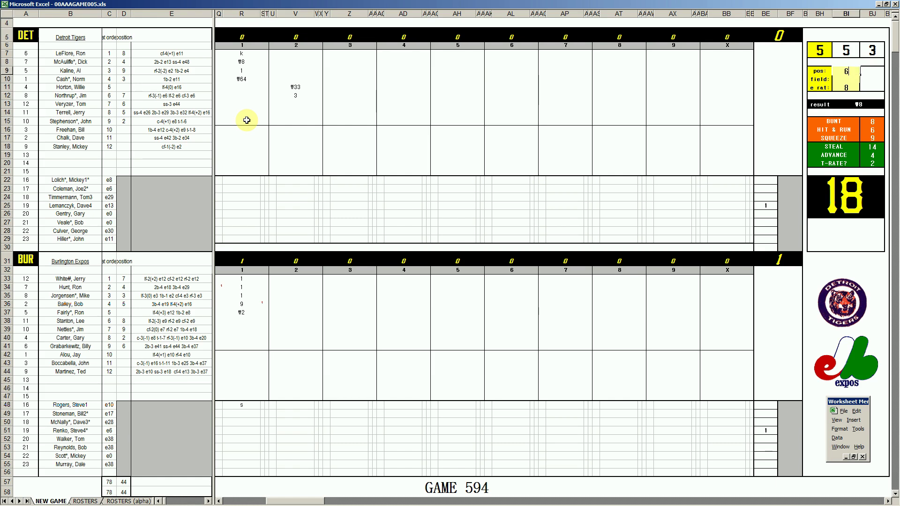
key(Return)
text(4)
key(Return)
text(44)
key(Return)
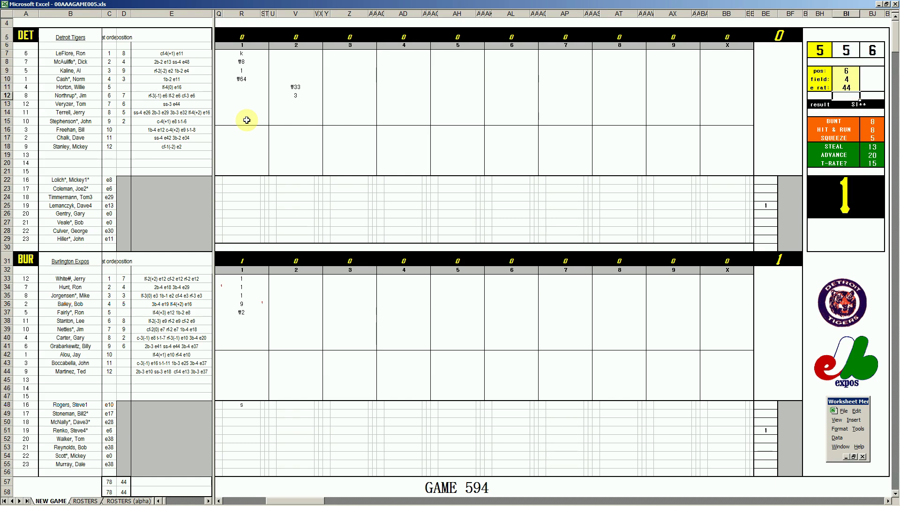
Record 1 in V13 for Detroit and add the run marks to the right of it and to the left of V12
click(300, 106)
text(1)
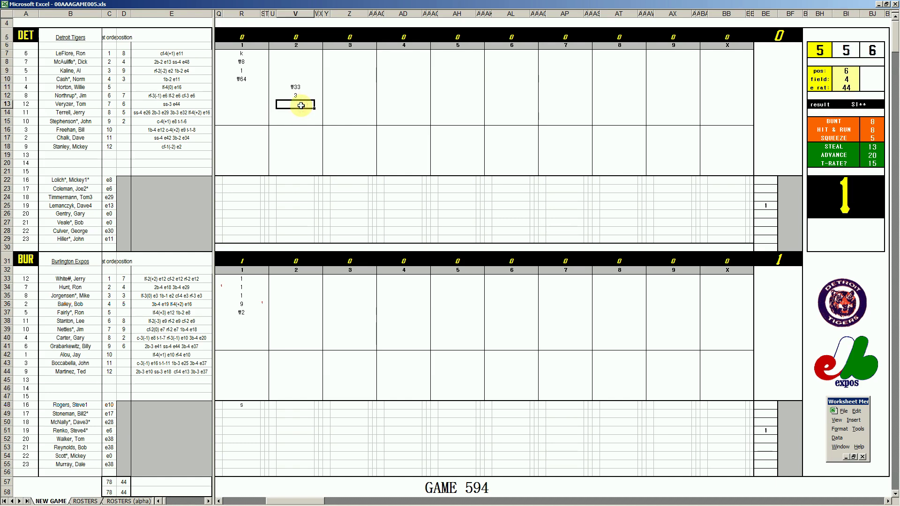
key(Tab)
key(Left)
key(Left)
key(Up)
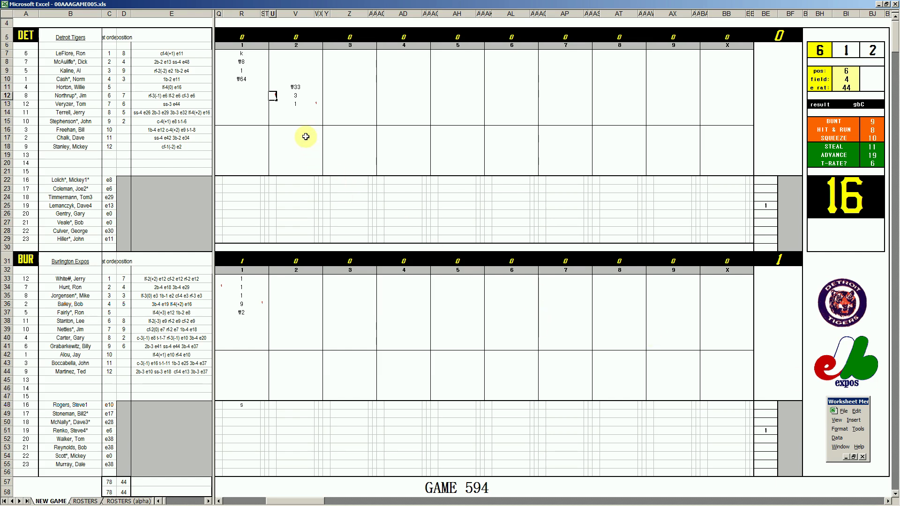
Finish Detroit's second inning with ₩3 in V14, 1 in V15 and ₩3 in V7
click(303, 115)
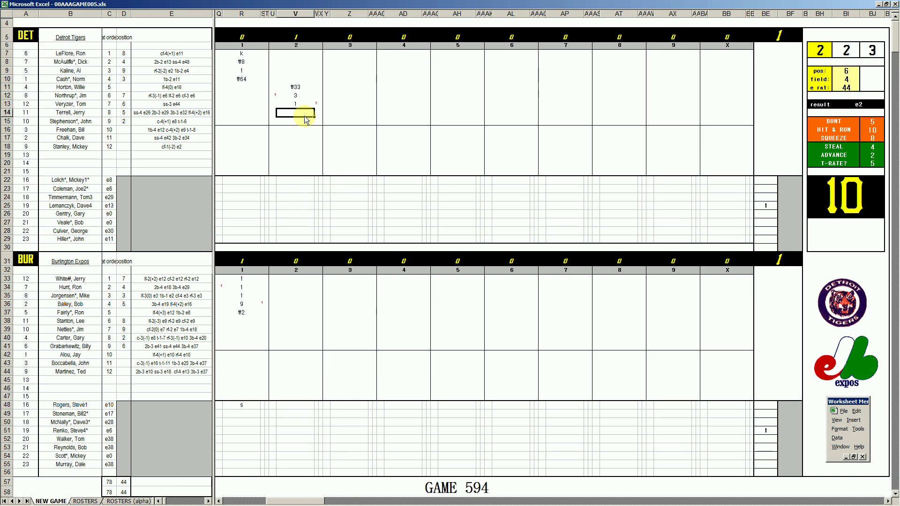
text(#3)
key(Return)
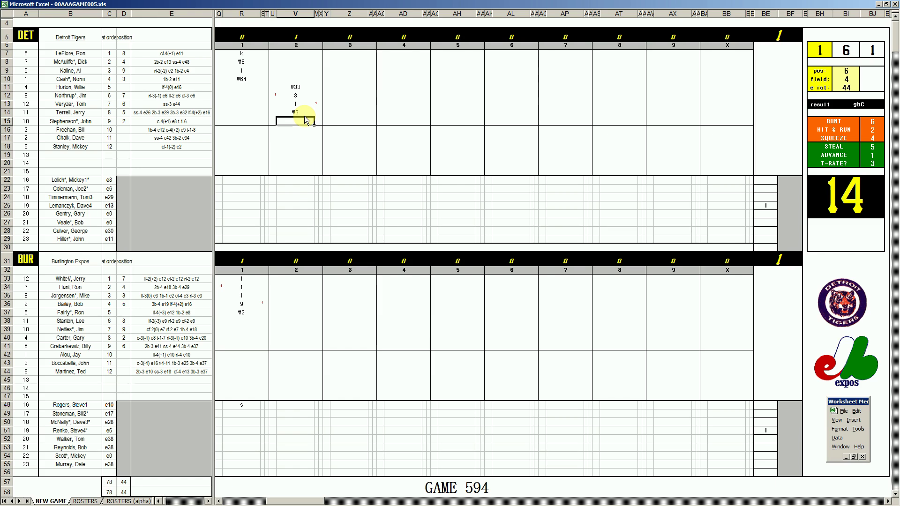
text(1)
key(Return)
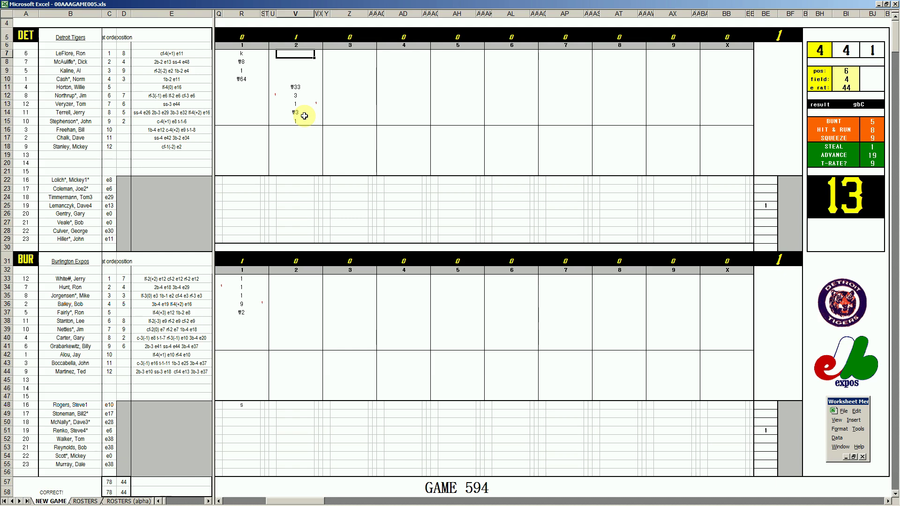
text(#3)
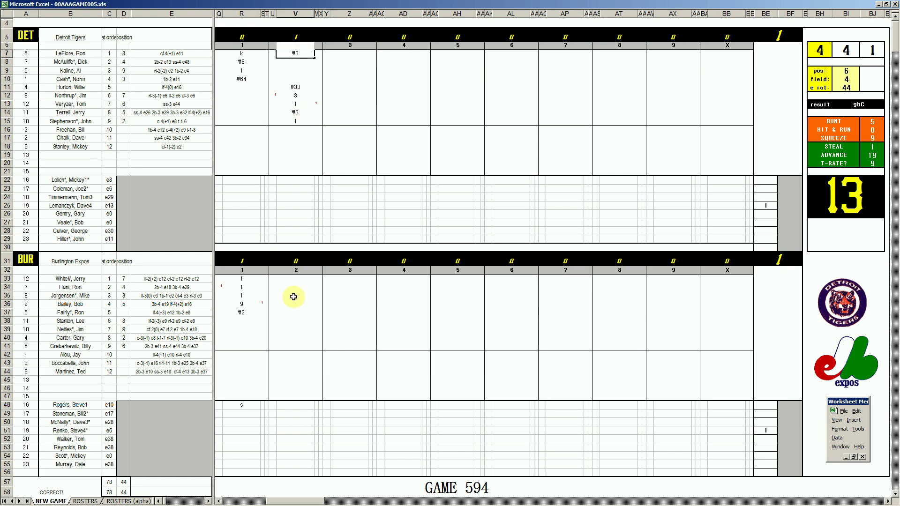
Record Burlington's second-inning results ₩8, ₩43 and k in V38:V40
click(283, 319)
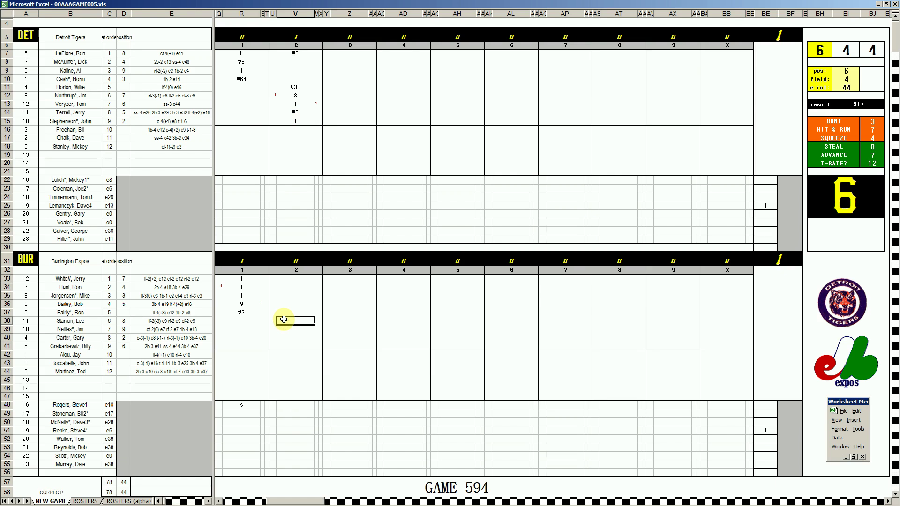
text(#8)
key(Return)
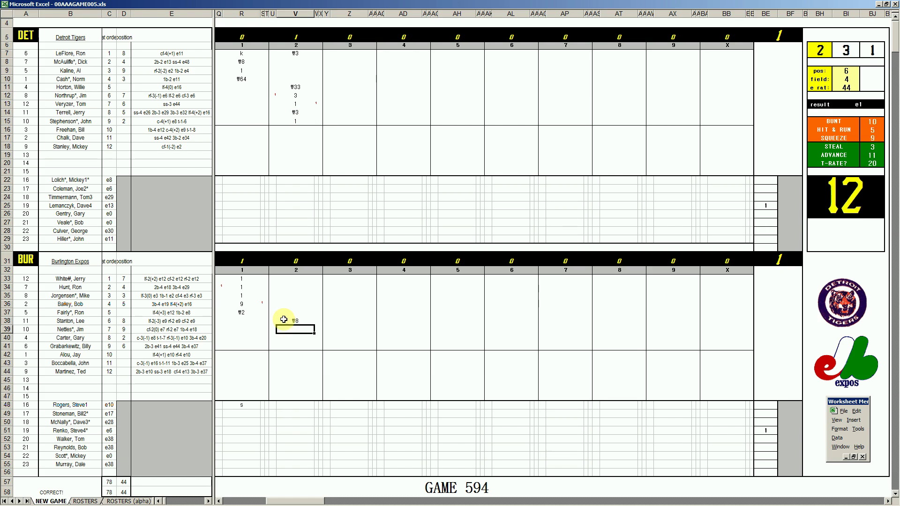
text(#43)
key(Return)
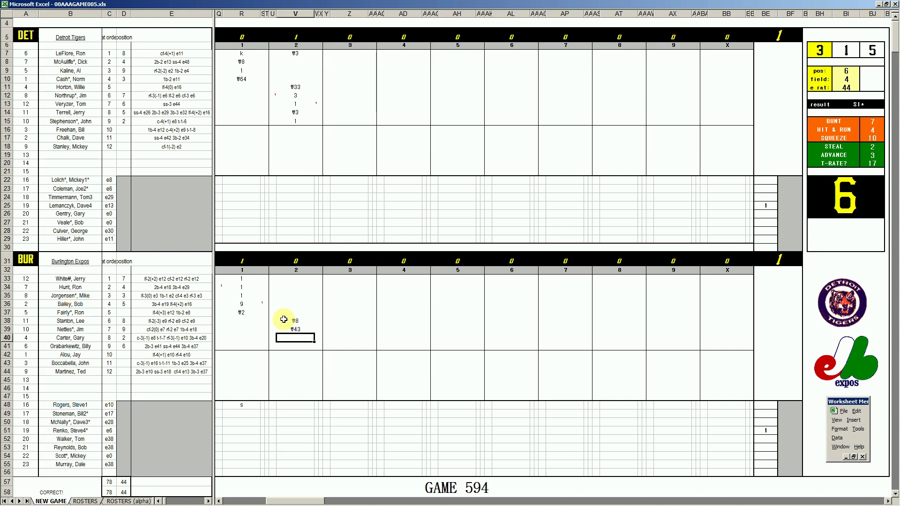
text(k)
Record Detroit's third-inning results 8, ₩4, ₩54 and ₩8 in Z8:Z11
click(355, 62)
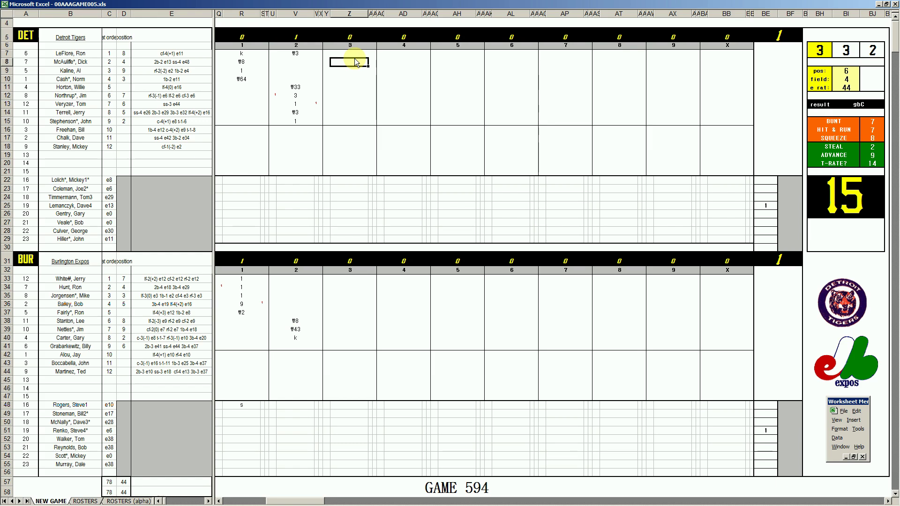
text(8)
key(Return)
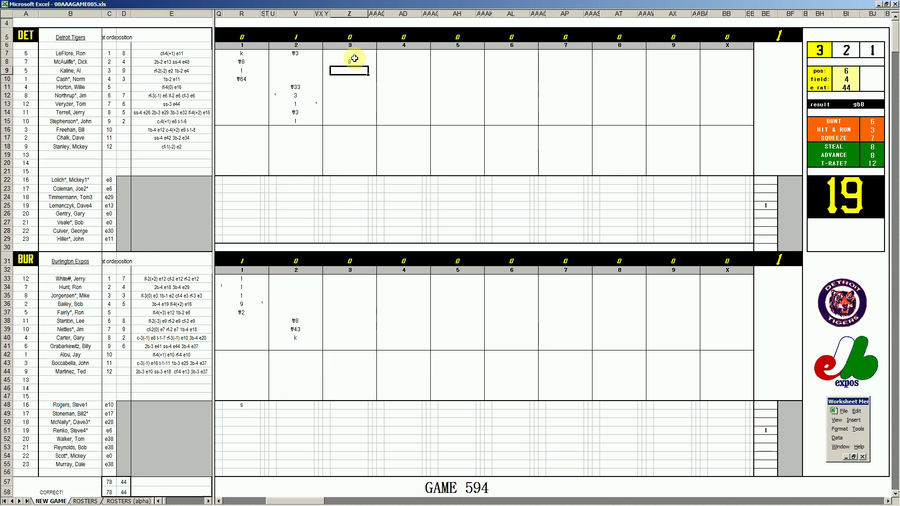
text(#4)
key(Return)
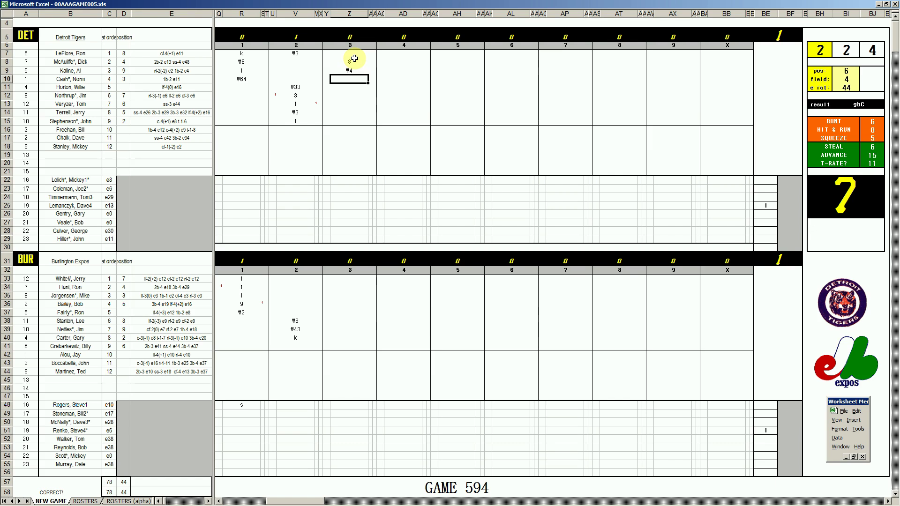
text(#54)
key(Return)
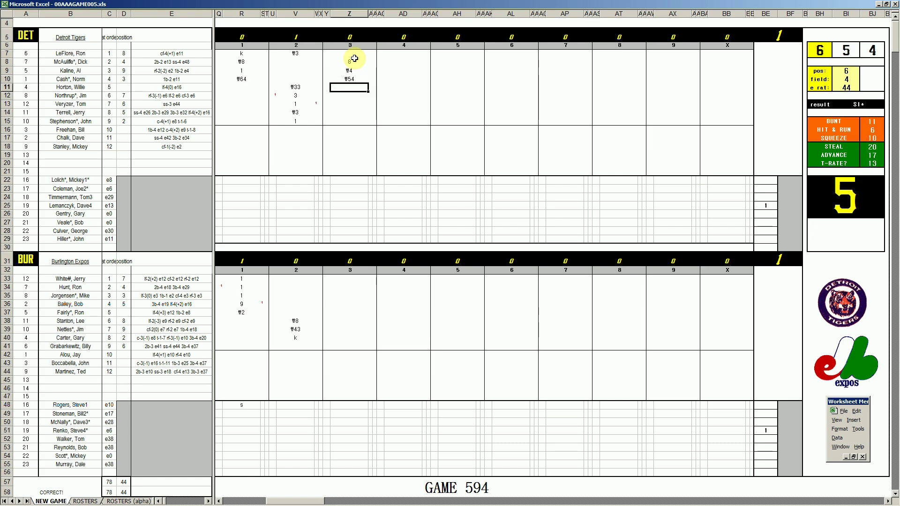
text(#8)
Record k in Z41 to open Burlington's third inning
click(341, 345)
click(341, 345)
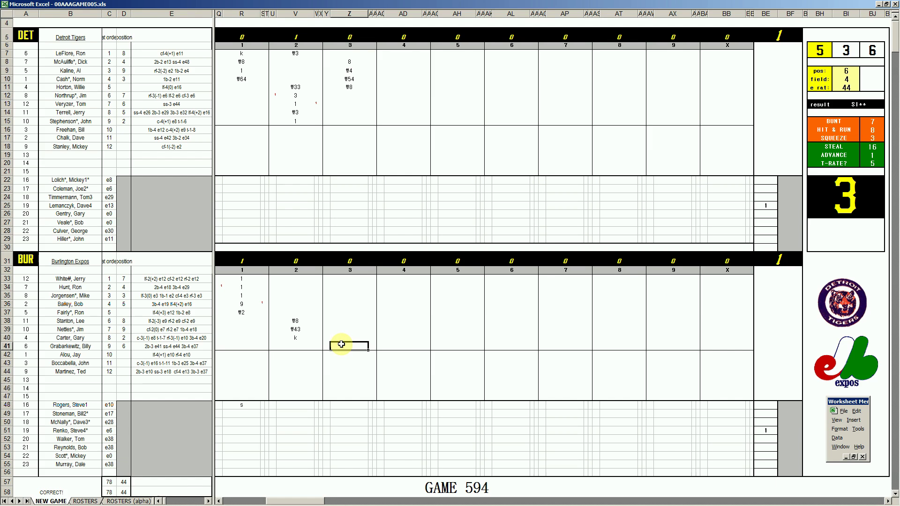
text(k)
key(Return)
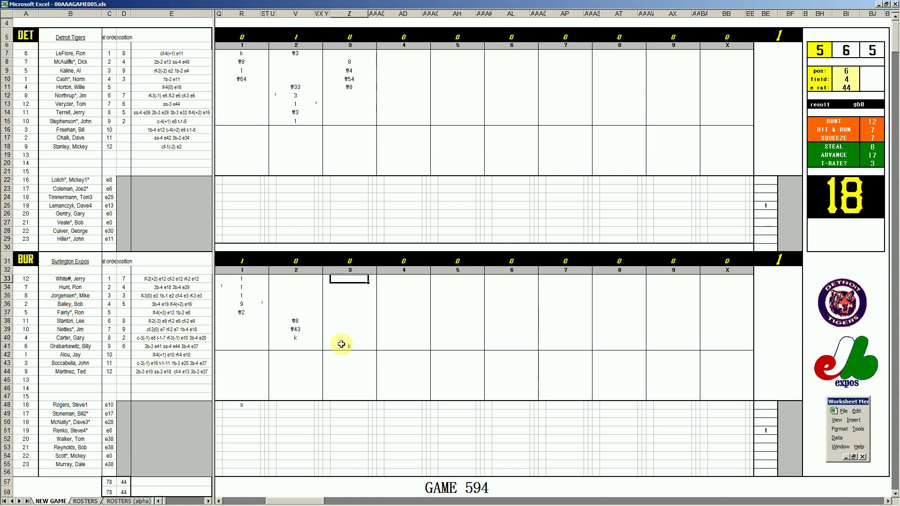
Set the fielding check to position 1, field rating 2 and error rating 13
key(Tab)
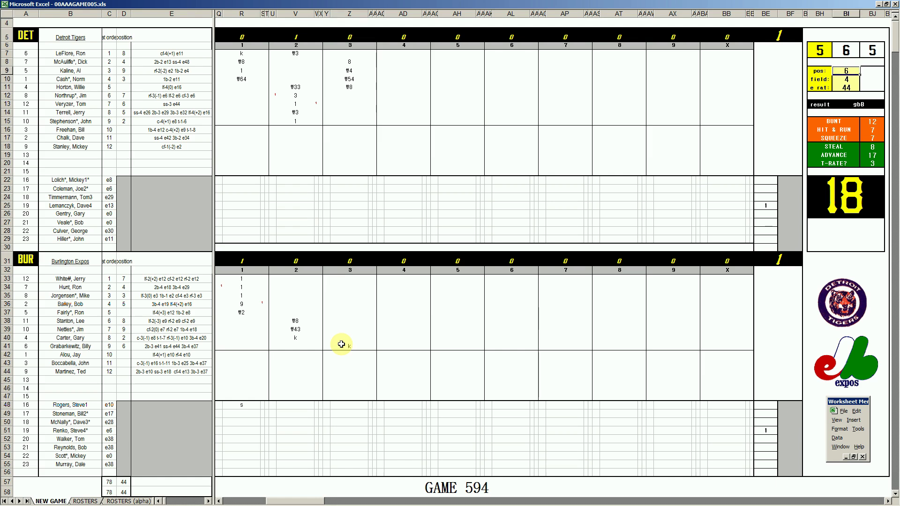
text(1)
key(Return)
text(2)
key(Return)
text(13)
key(Return)
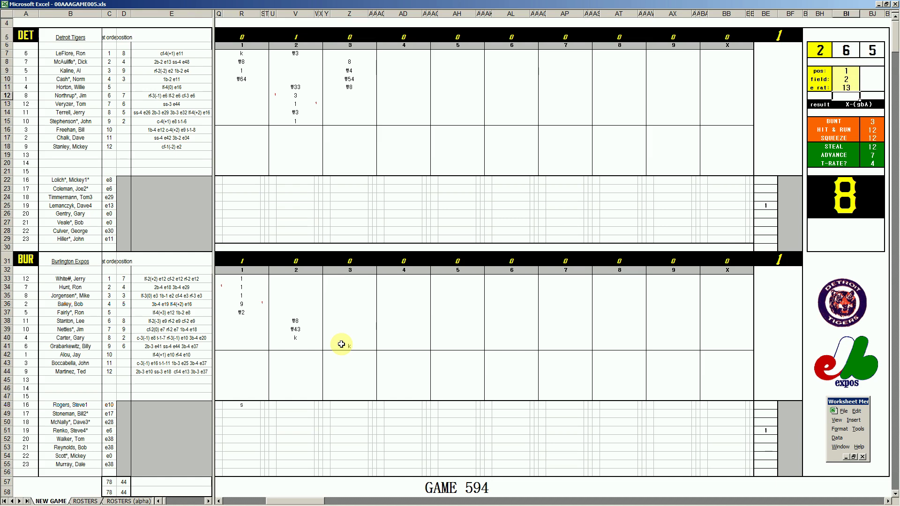
Finish Burlington's third inning with ₩13 in Z33 and ₩8 in Z34
click(346, 283)
text(\13)
key(Return)
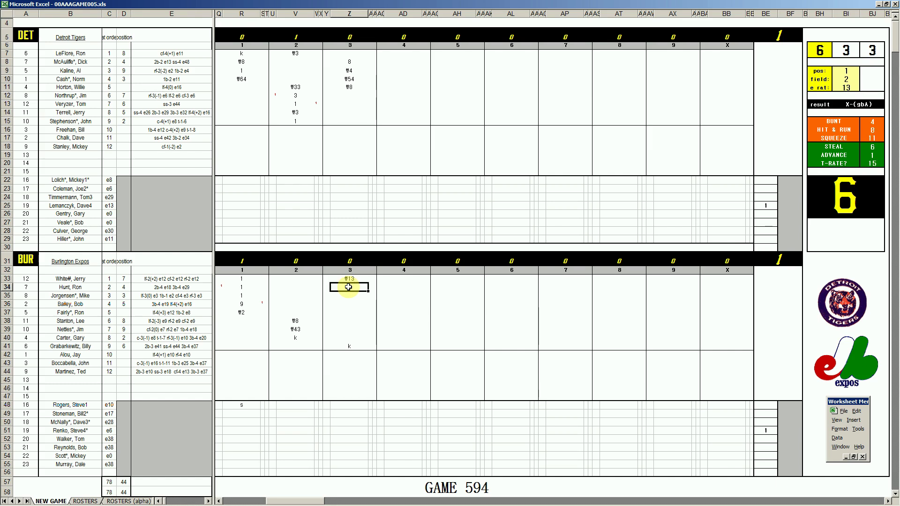
text(\8)
Record Detroit's fourth-inning results ₩43, k and ₩4 in AD12:AD14
click(393, 96)
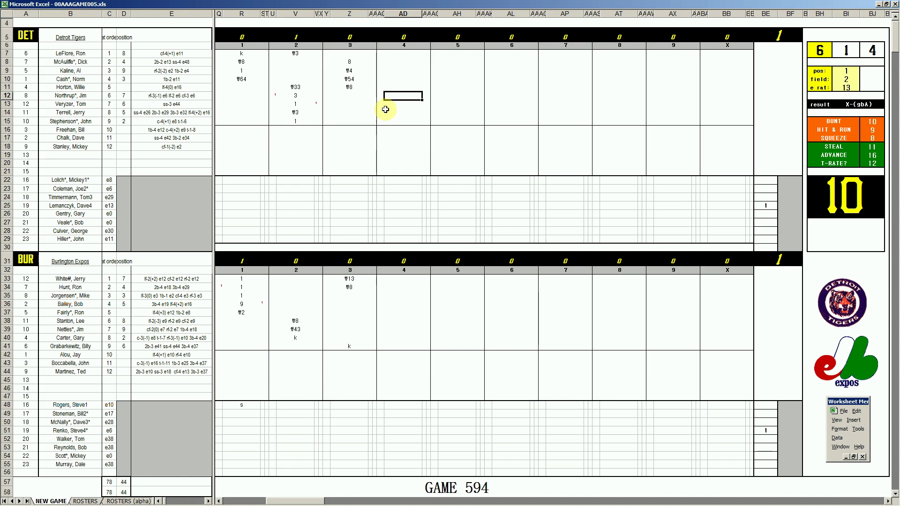
text(₩43)
key(Return)
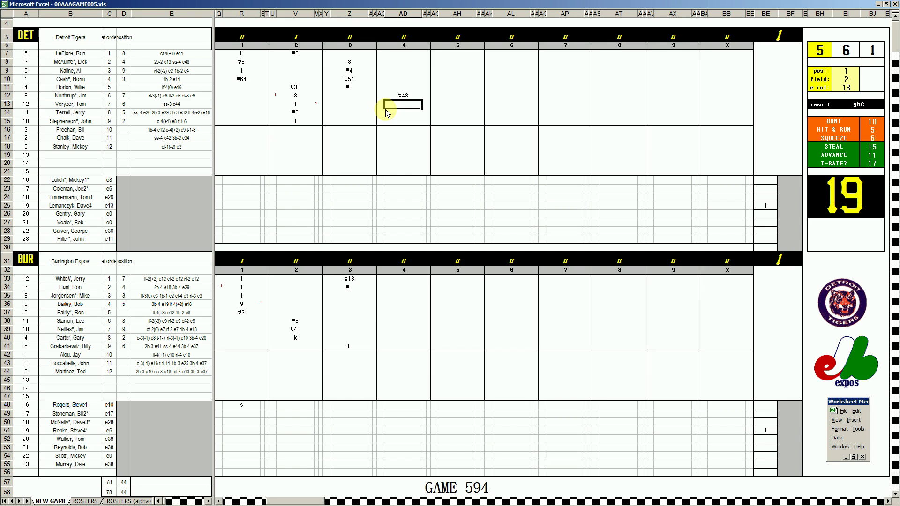
text(k)
key(Return)
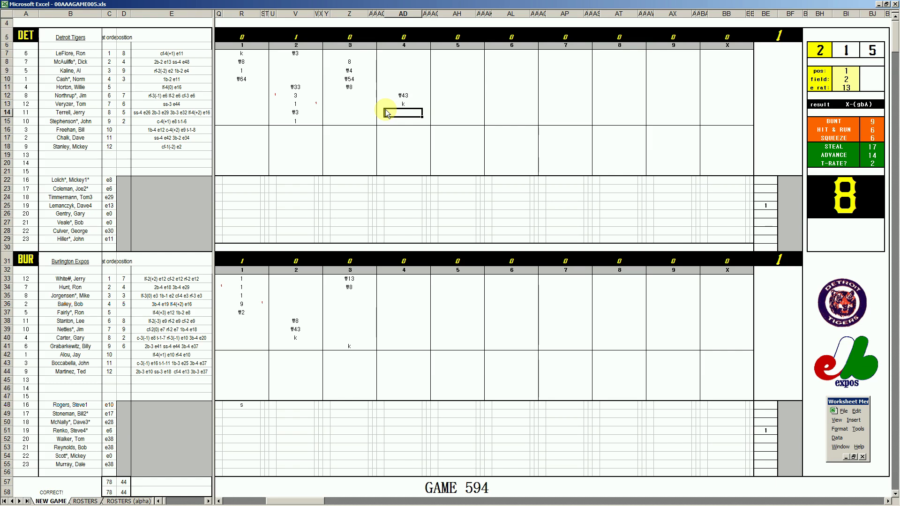
text(₩4)
Set the fielding check to position 8 and field rating 4 for Burlington's first fourth-inning batter
click(398, 298)
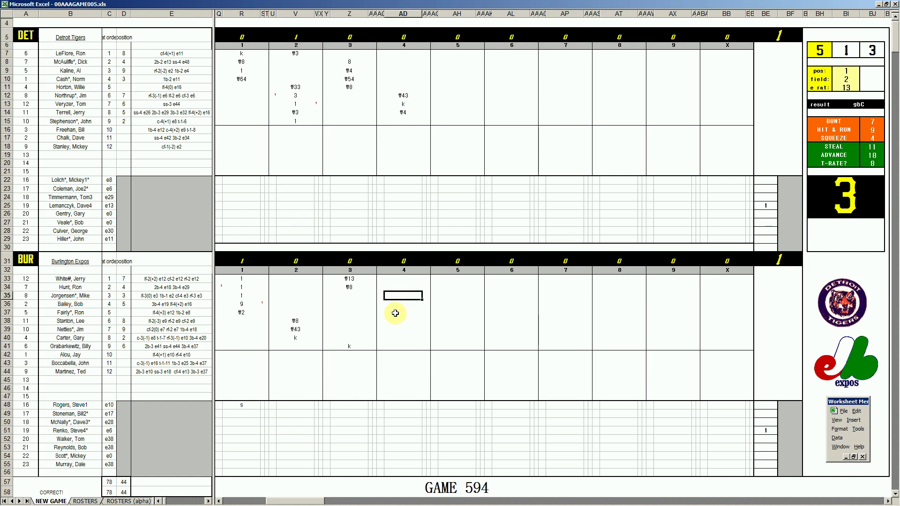
text(8)
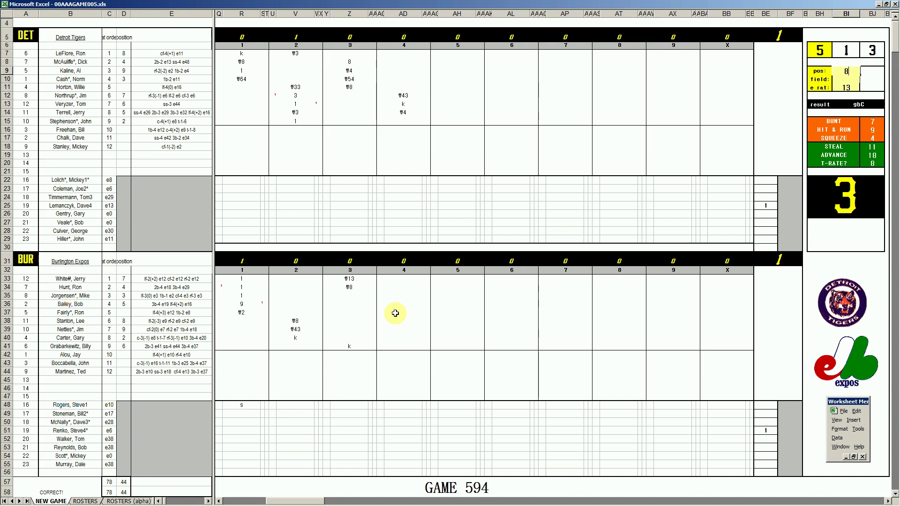
key(Return)
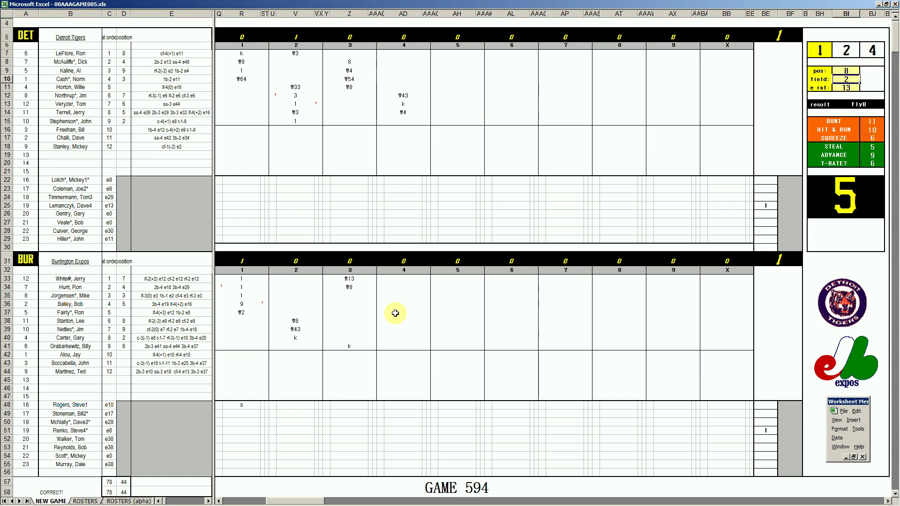
text(4)
key(Return)
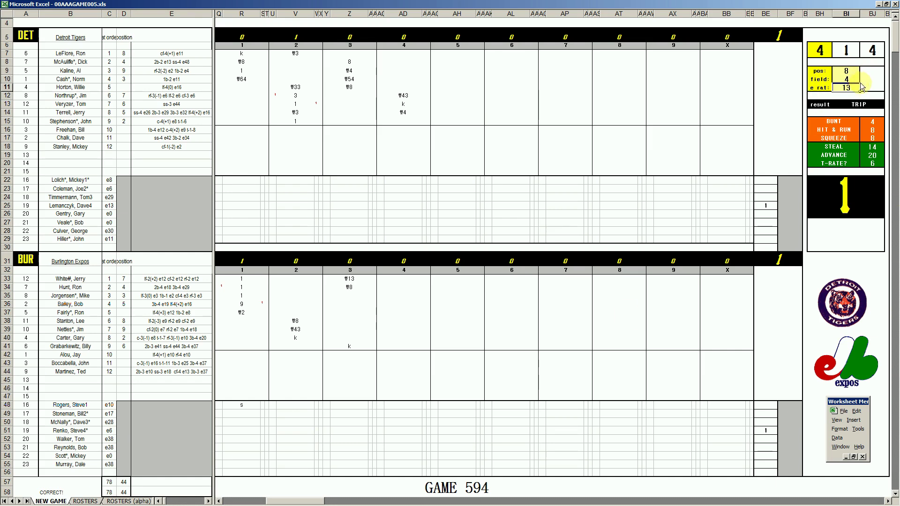
Record 3 in AD35 and ₩53 in AD36 for Burlington's fourth inning
click(398, 295)
text(3)
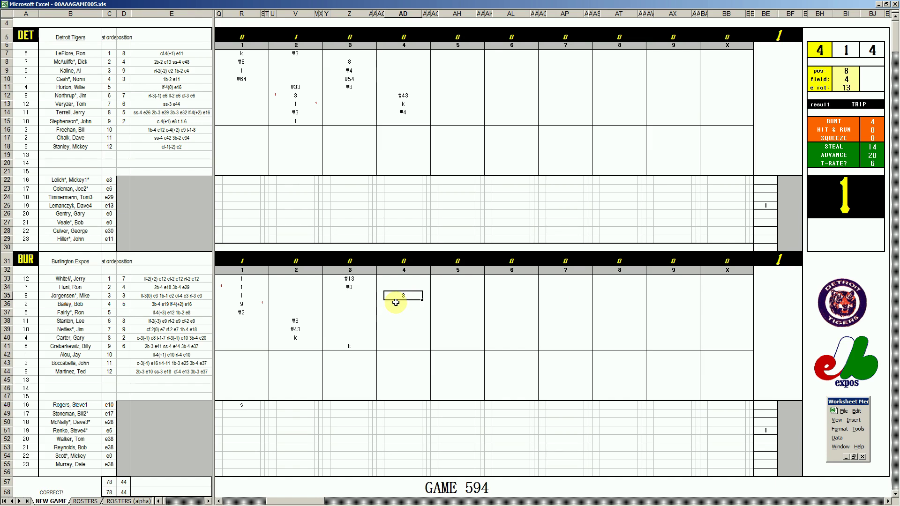
key(Return)
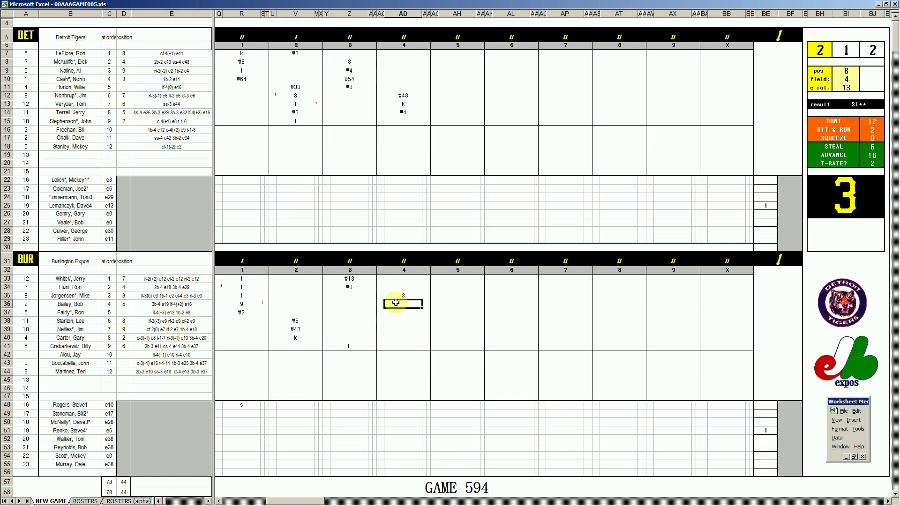
text(\53)
key(Return)
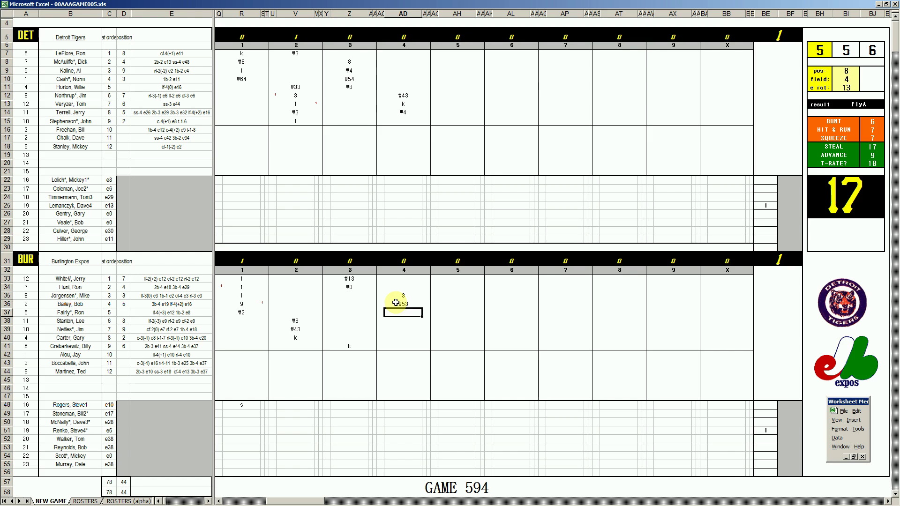
Set the fielding check to position 1 and field rating 2 for the batter in row 37
key(ctrl+p)
text(1)
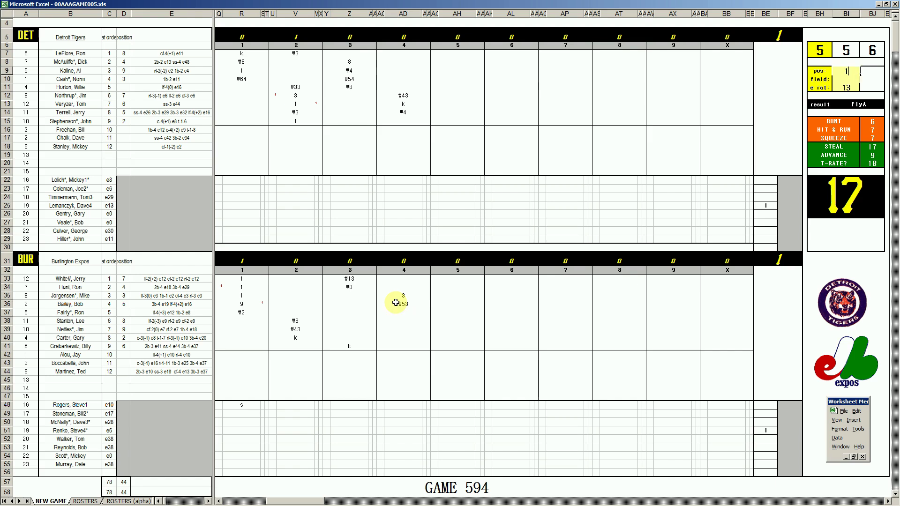
key(Return)
text(2)
key(Return)
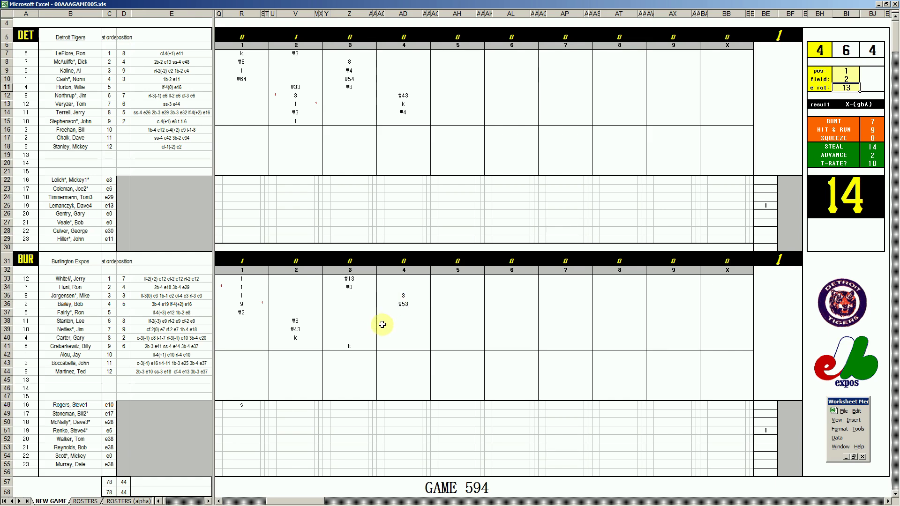
Finish Burlington's fourth inning with ₩13 in AD37 and ₩5 in AD38
click(412, 312)
text(\13)
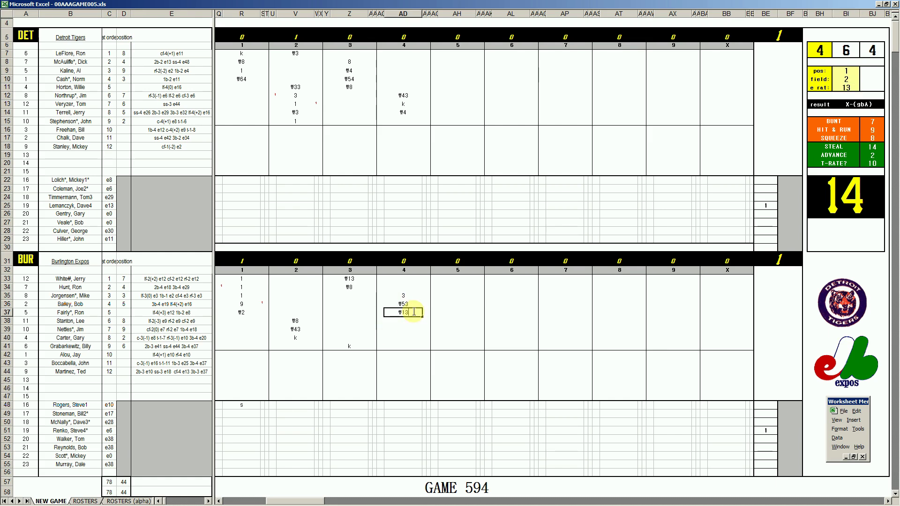
key(Return)
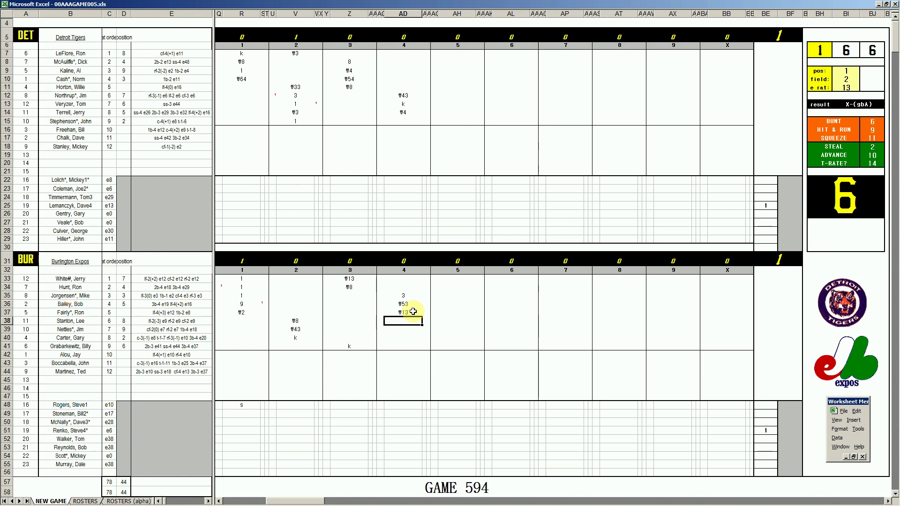
text(\5)
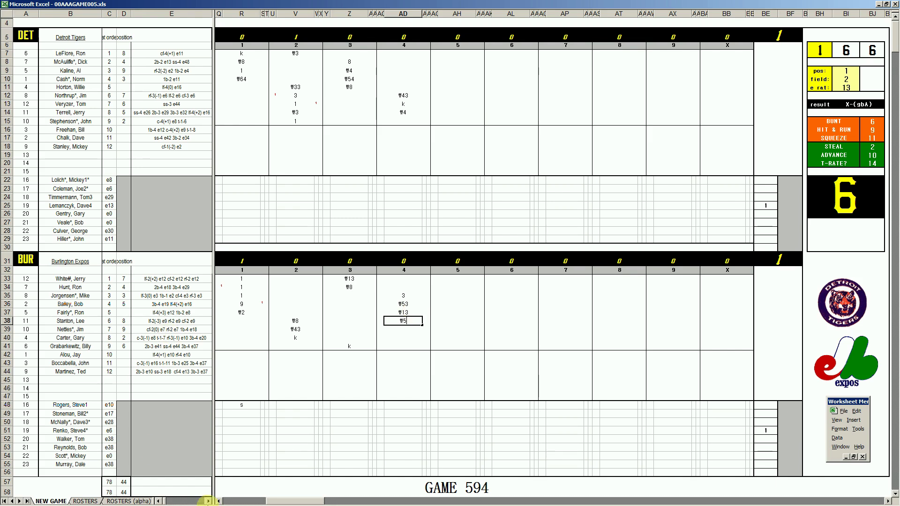
Record Burlington's pitching change with 4 in BF51 and 5 in BE54
click(788, 431)
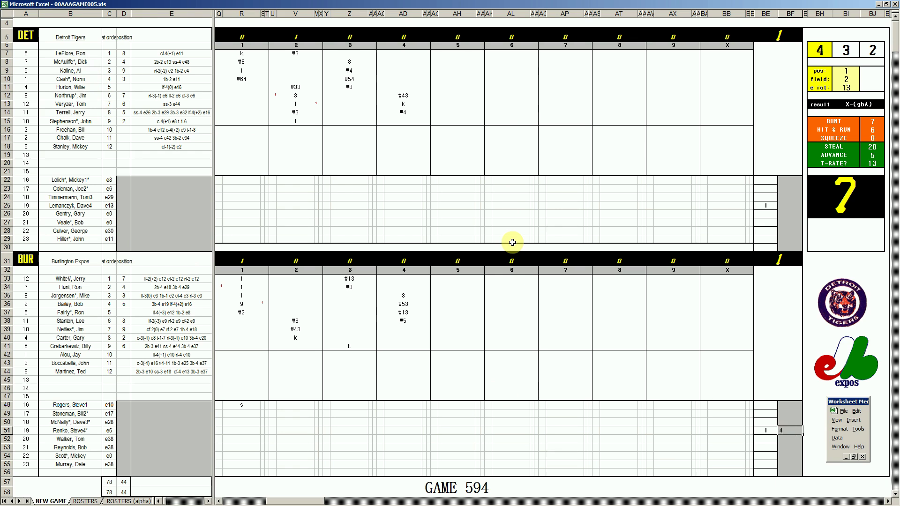
key(Return)
key(Return)
key(Return)
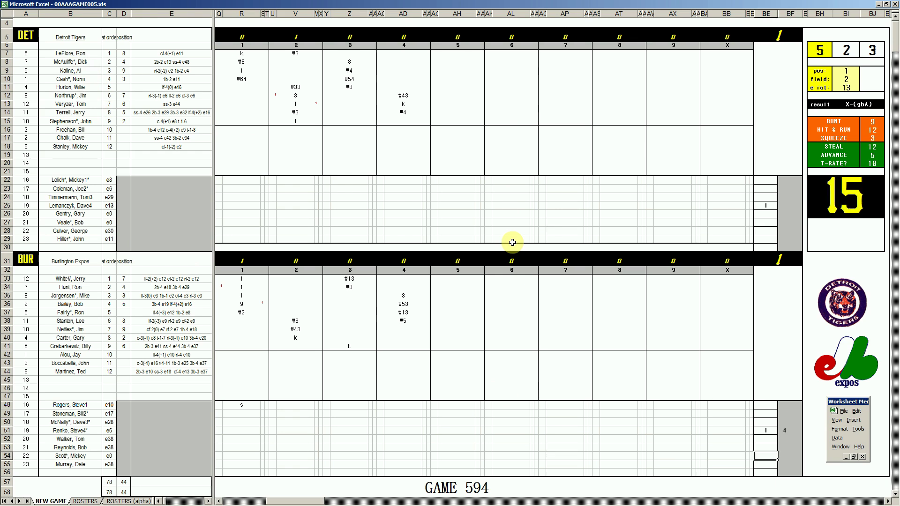
text(5)
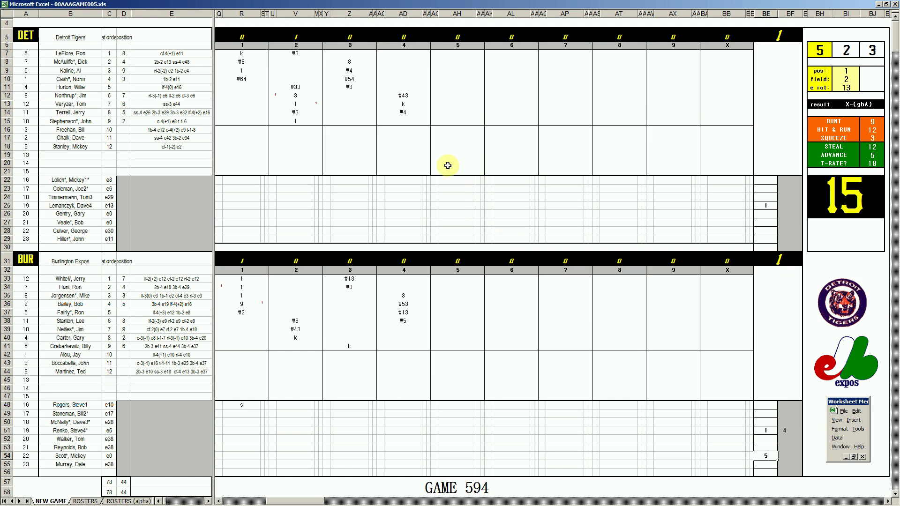
Begin Detroit's fifth inning by recording 2 in AH16 for the pinch hitter and ₩4 in AH7
click(453, 130)
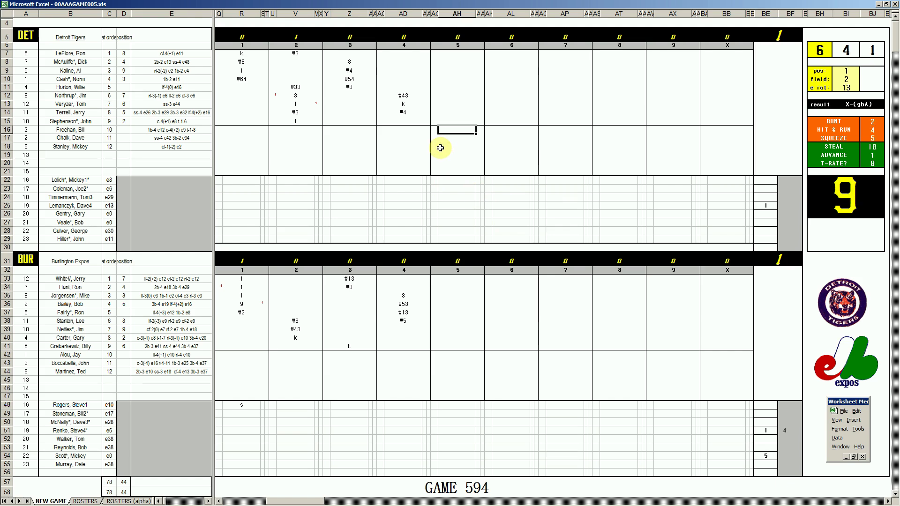
text(32)
key(BackSpace)
key(BackSpace)
text(2)
key(Return)
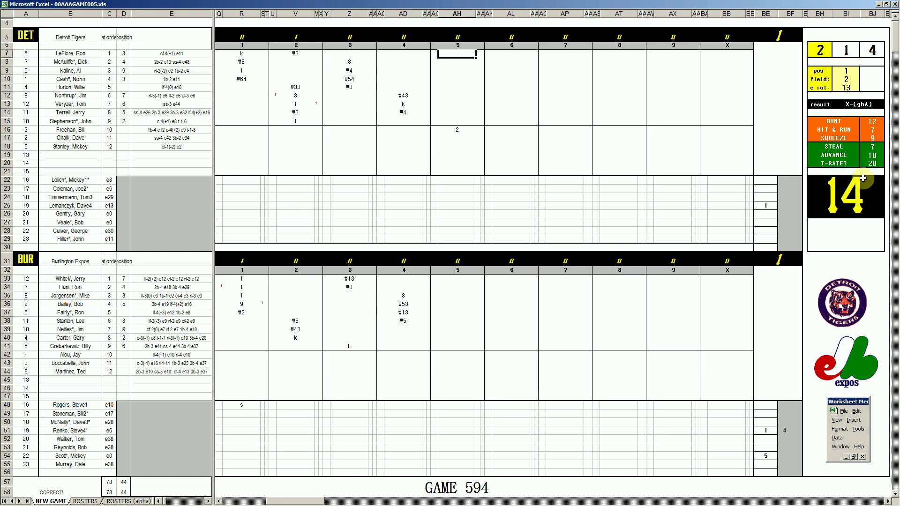
text(#4)
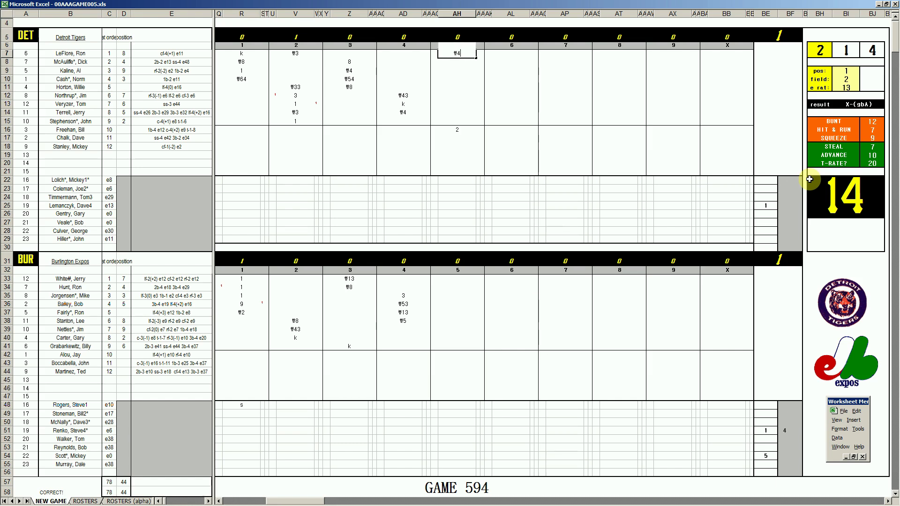
key(Return)
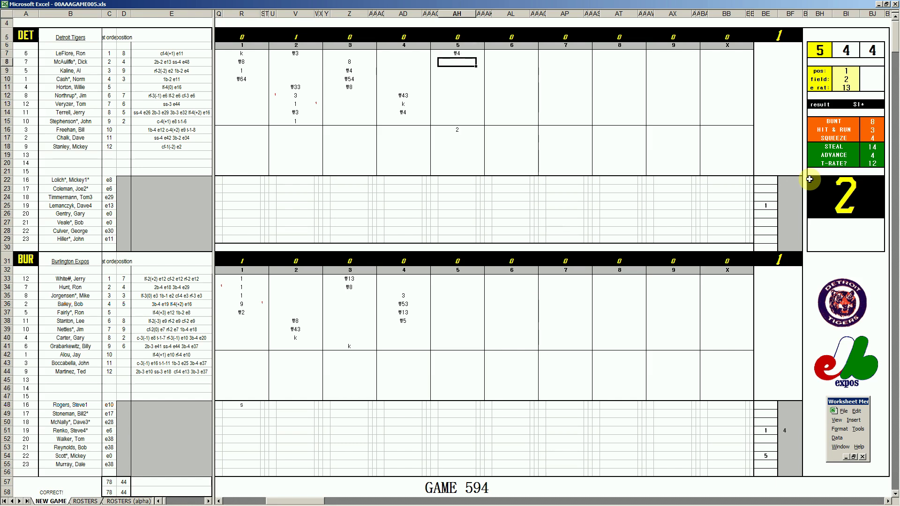
Set the fielding check to position 6 and field rating 4
key(Tab)
key(Return)
key(Return)
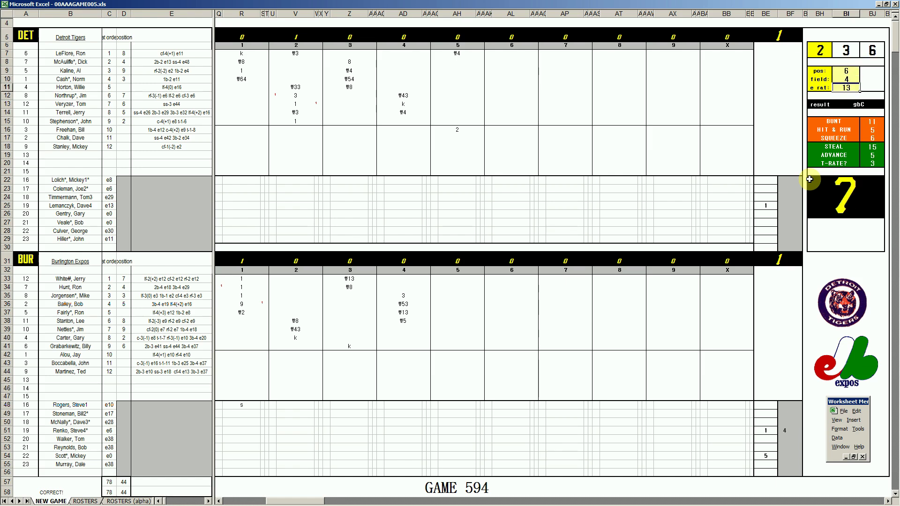
Finish Detroit's fifth inning with ₩63 in AH8 and ₩43 in AH9
click(454, 63)
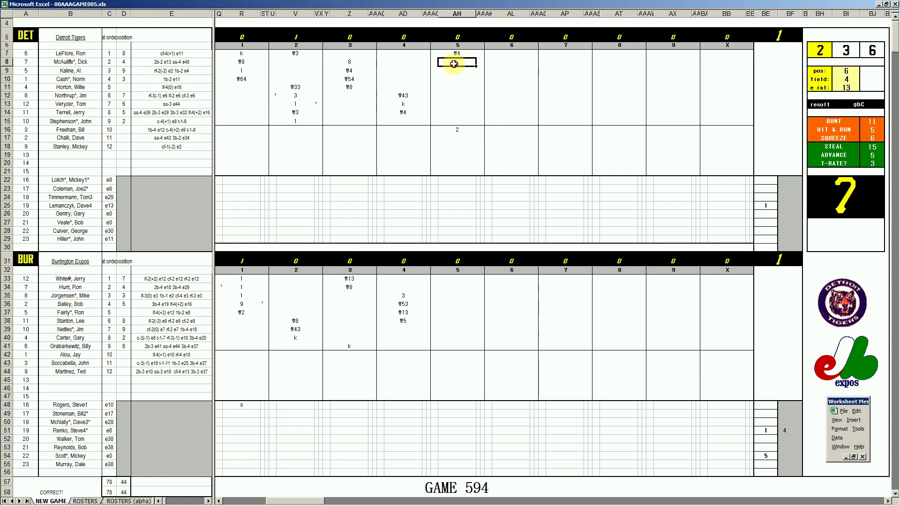
text(\63)
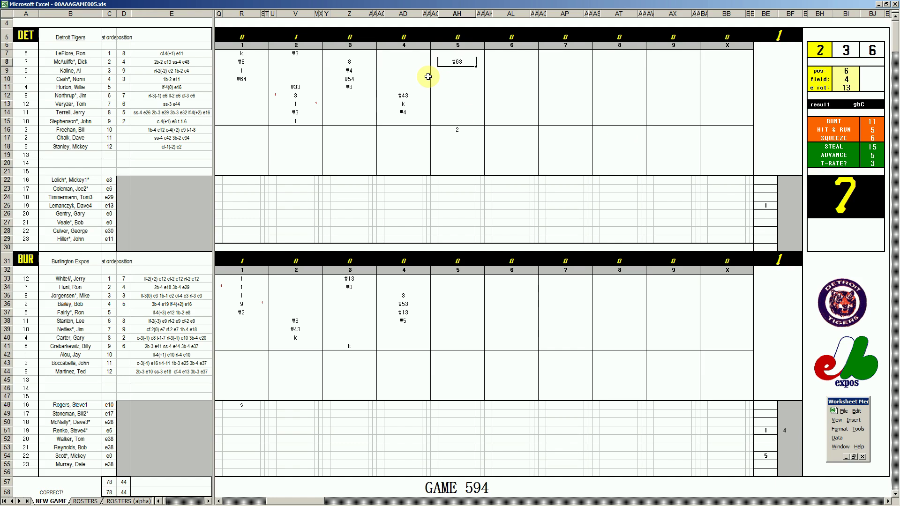
key(Return)
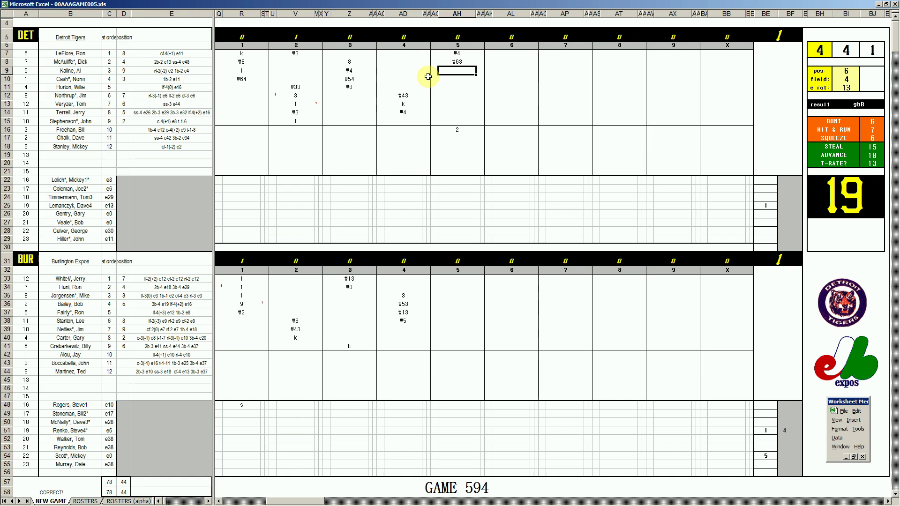
text(\43)
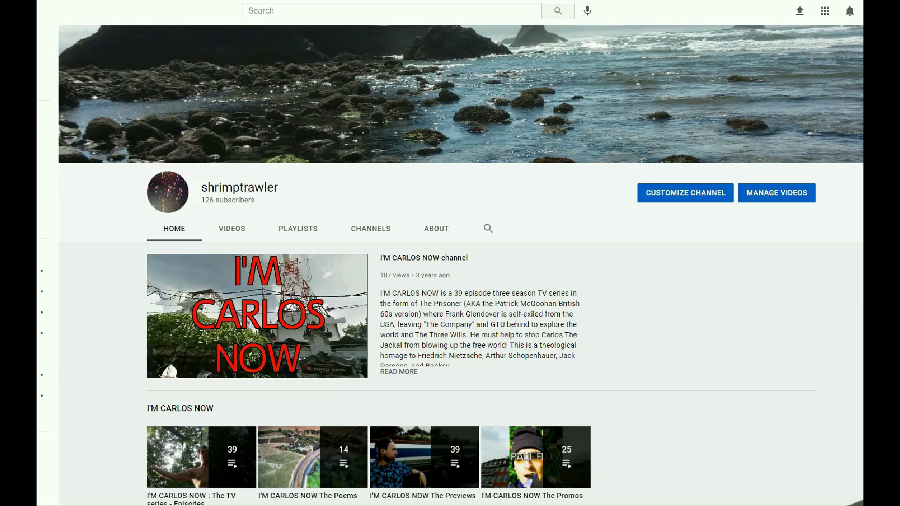
scroll(449, 281, down, 4)
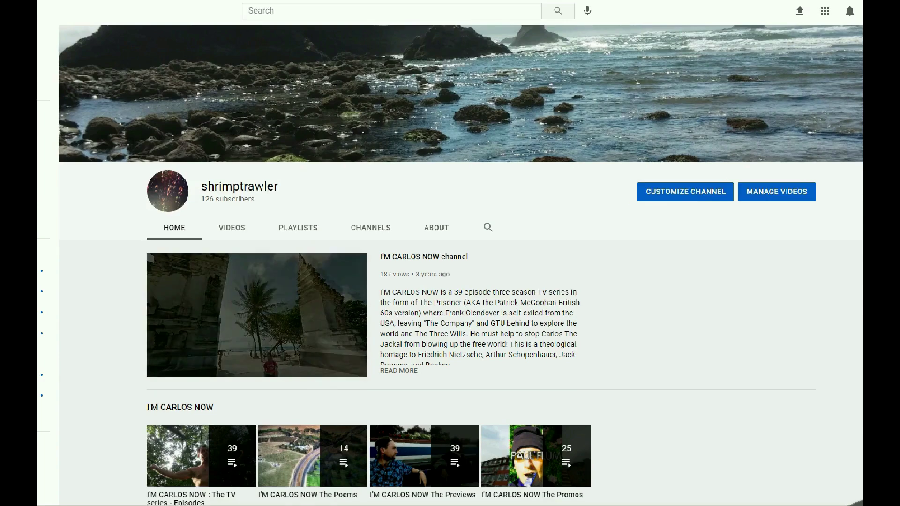
scroll(450, 281, down, 5)
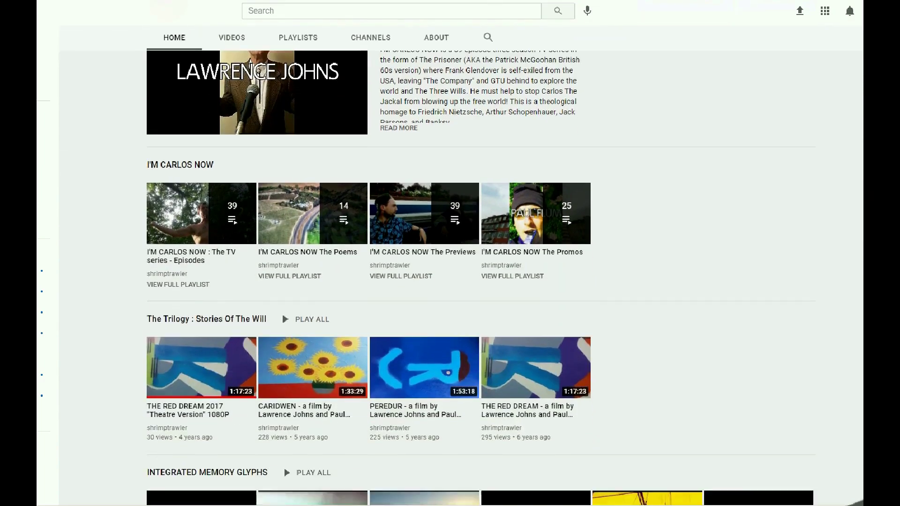
scroll(450, 281, down, 4)
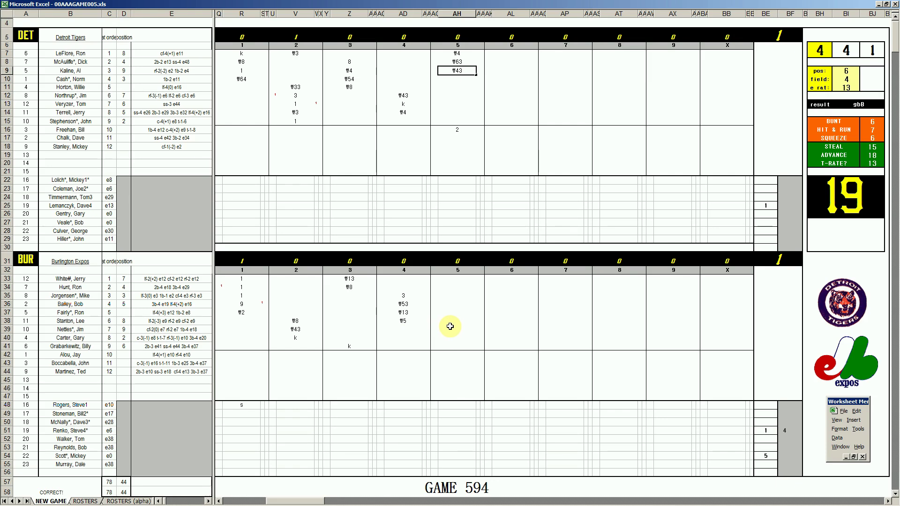
Set the fielding check to position 7, field rating 2 and error rating 6
click(449, 327)
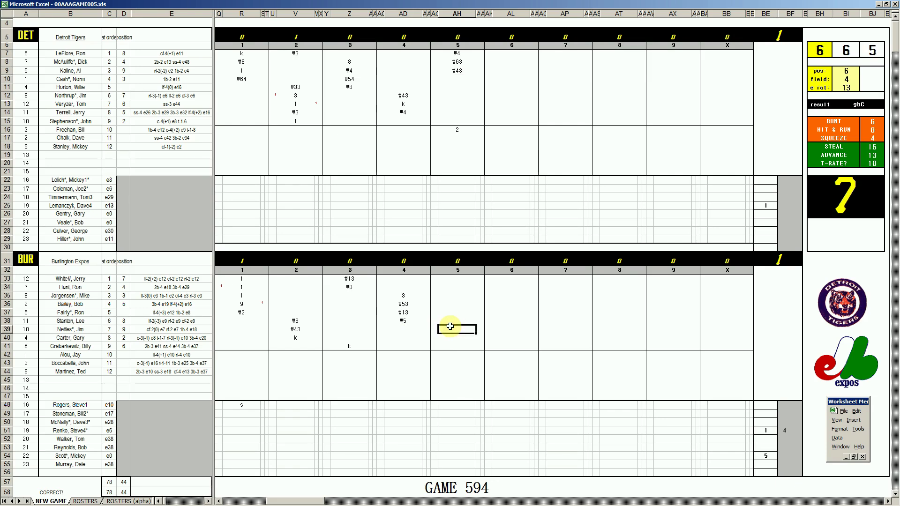
text(7)
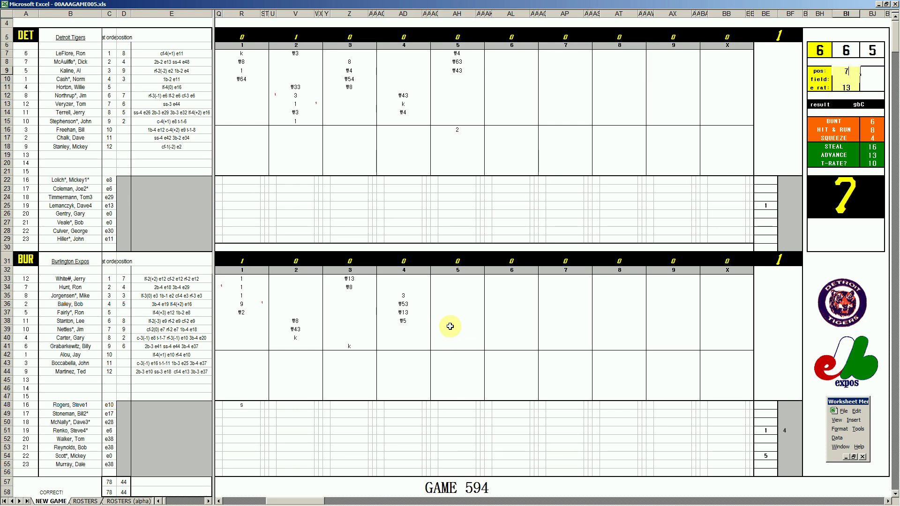
key(Return)
text(2)
key(Return)
text(6)
key(Return)
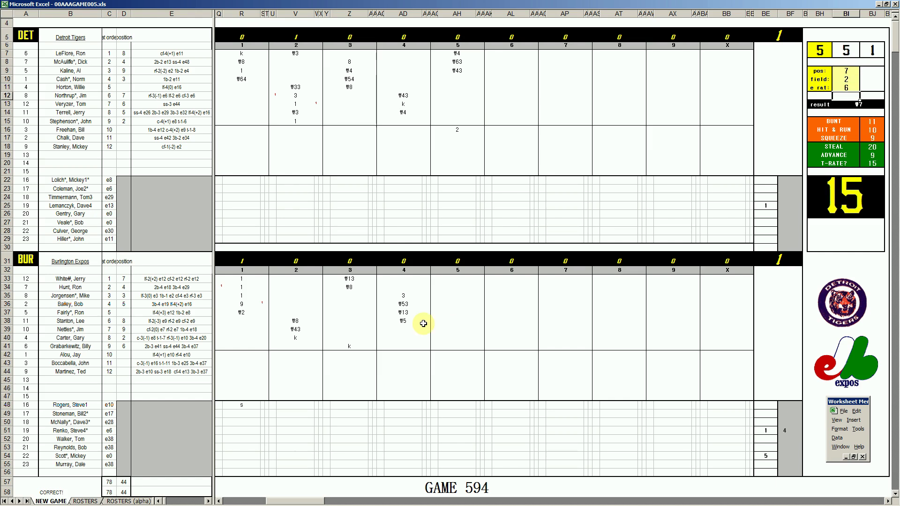
Begin Burlington's fifth inning by recording ₩7 in AH39 and 1 in AH40
click(451, 327)
text(#7)
key(Return)
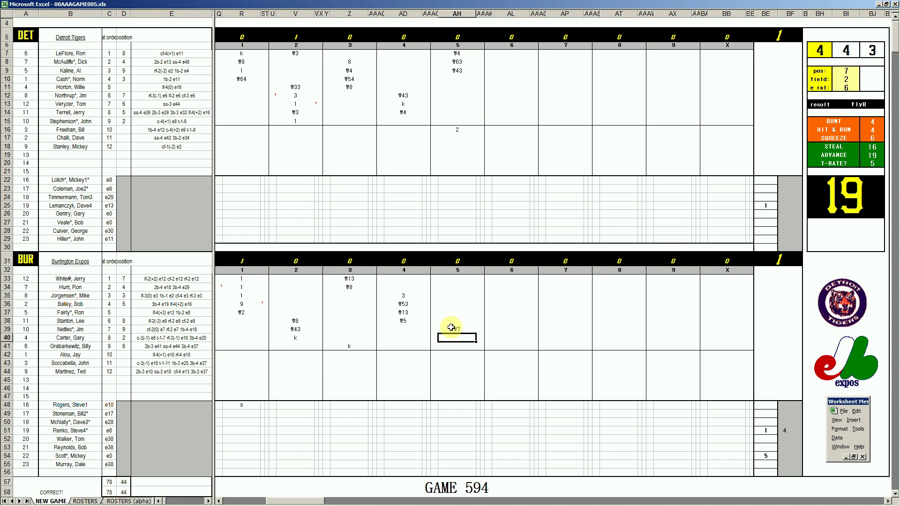
text(1)
key(Return)
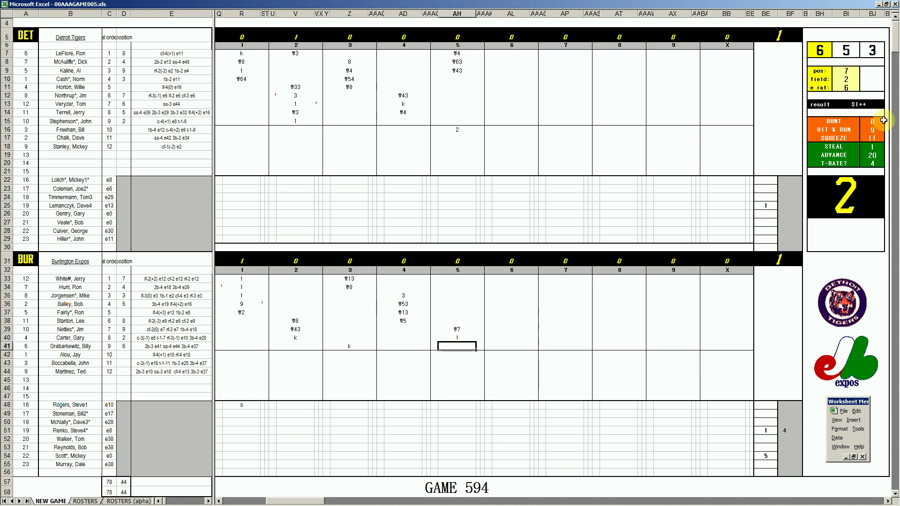
Finish Burlington's fifth inning with ₩54 in AH41 and ₩9 in AH33
text(#)
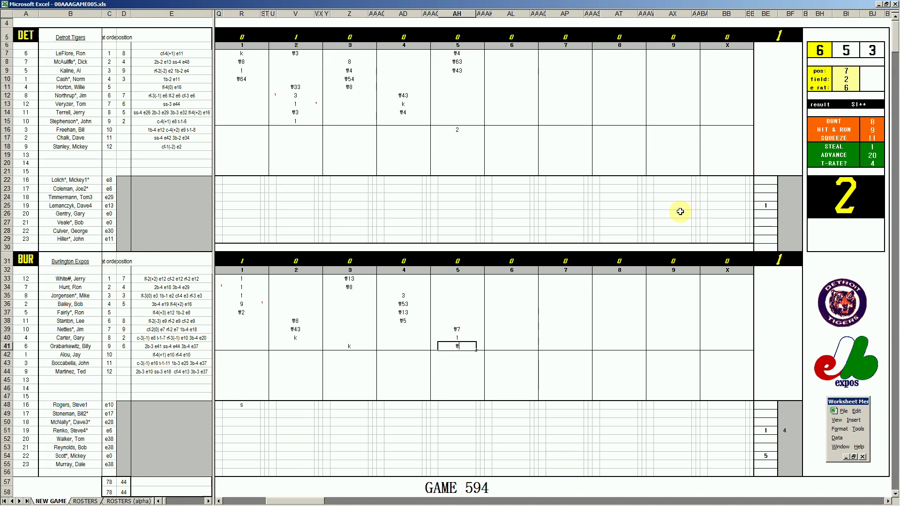
text(54)
key(Up)
key(Up)
key(Up)
key(Up)
key(Up)
key(Up)
key(Up)
key(Up)
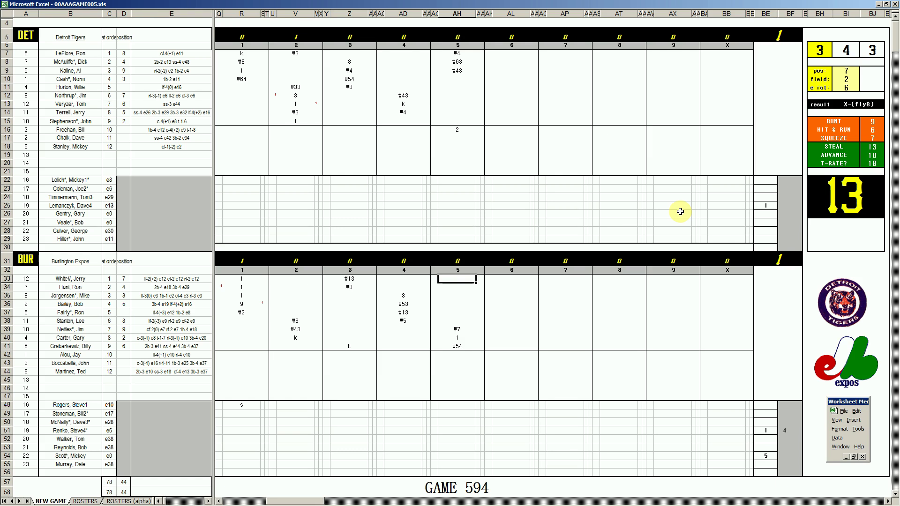
text(#9)
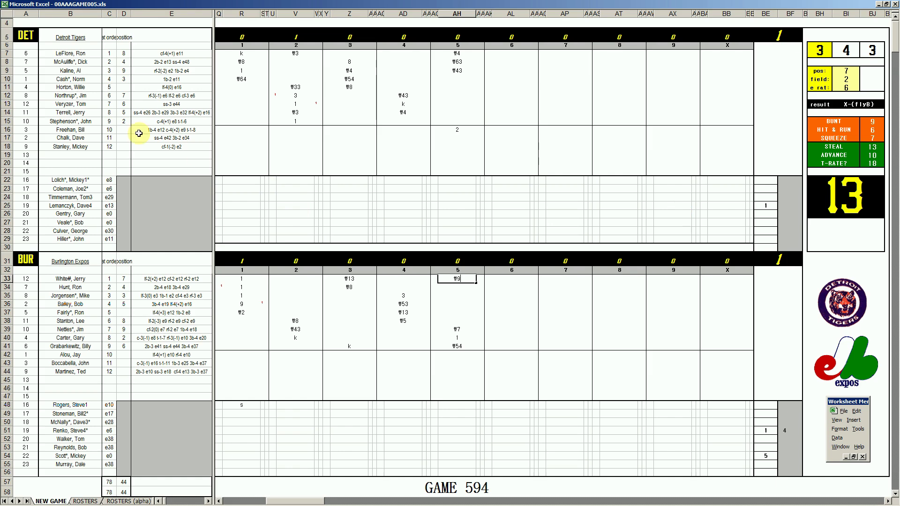
Score Detroit's sixth inning with ₩53 in AL10, k in AL11 and ₩4 in AL12
click(509, 82)
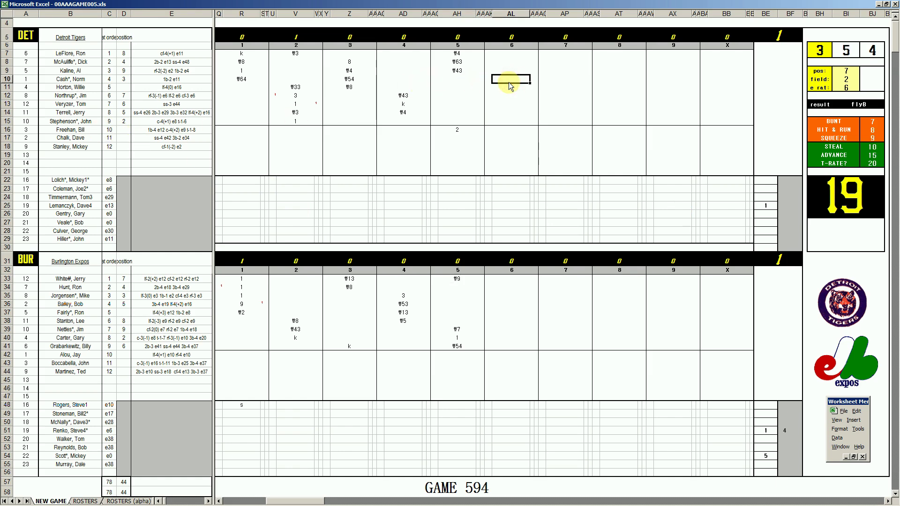
text(#53)
key(Return)
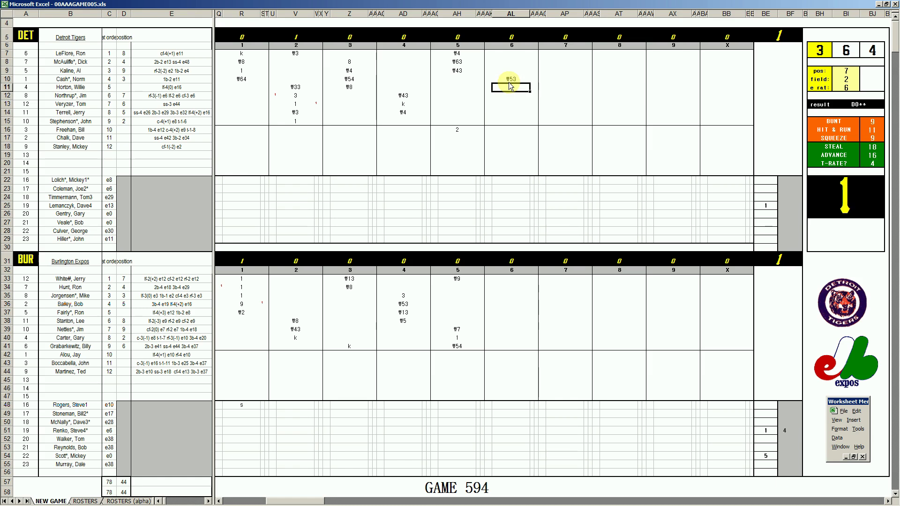
double_click(510, 85)
key(Return)
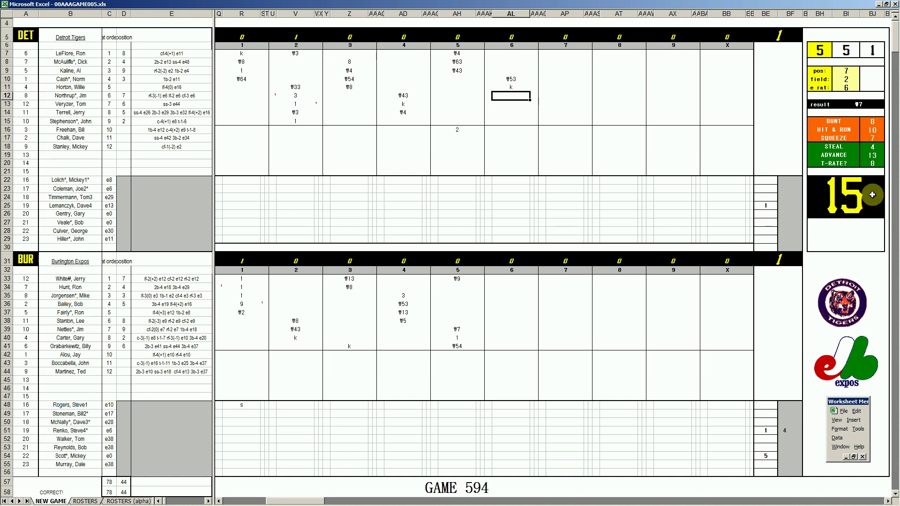
text(#4)
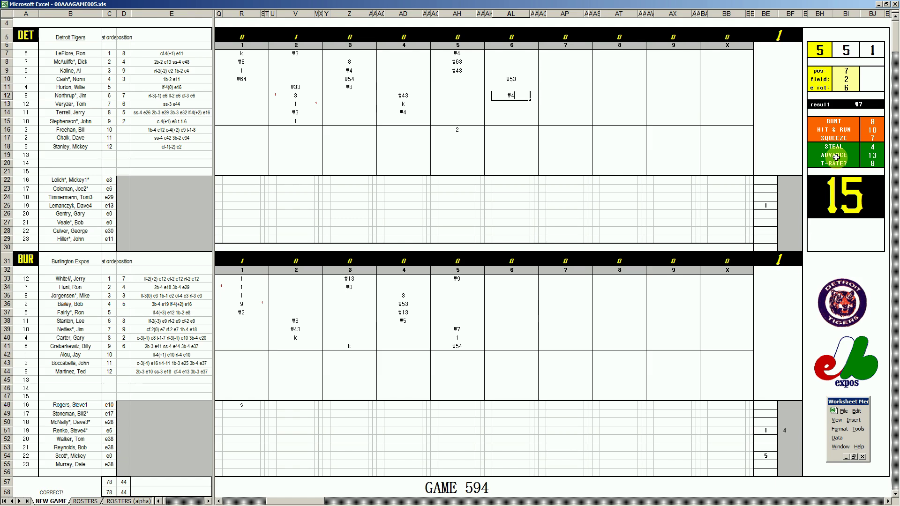
Score Burlington's sixth inning with ₩8 in AL34, k in AL35 and k in AL36
click(503, 286)
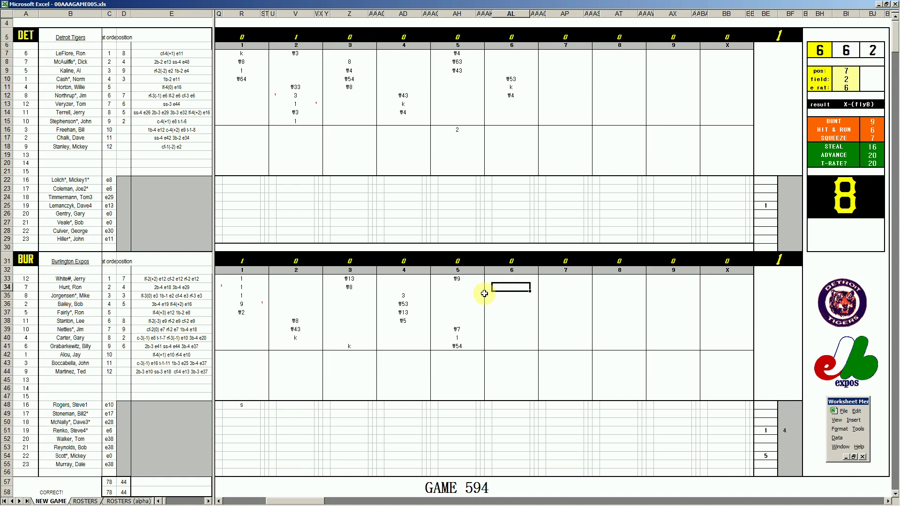
text(#8)
key(Return)
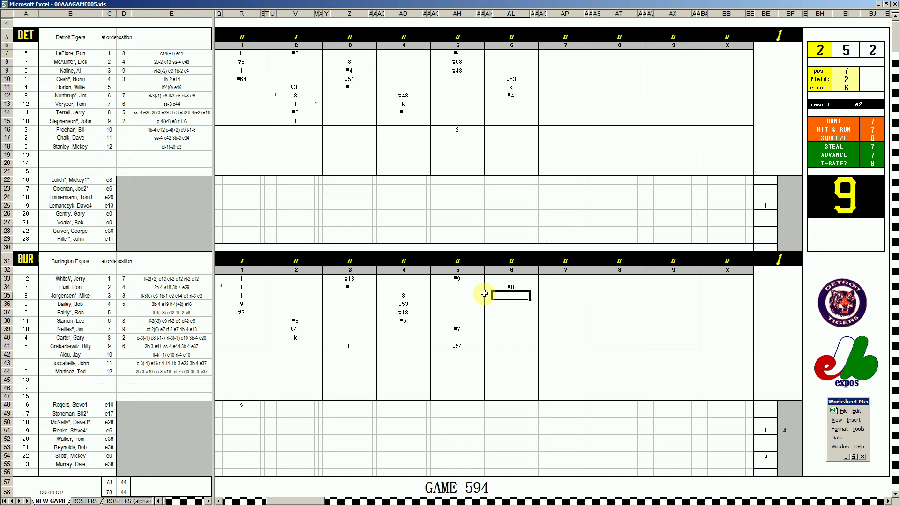
text(k)
key(Return)
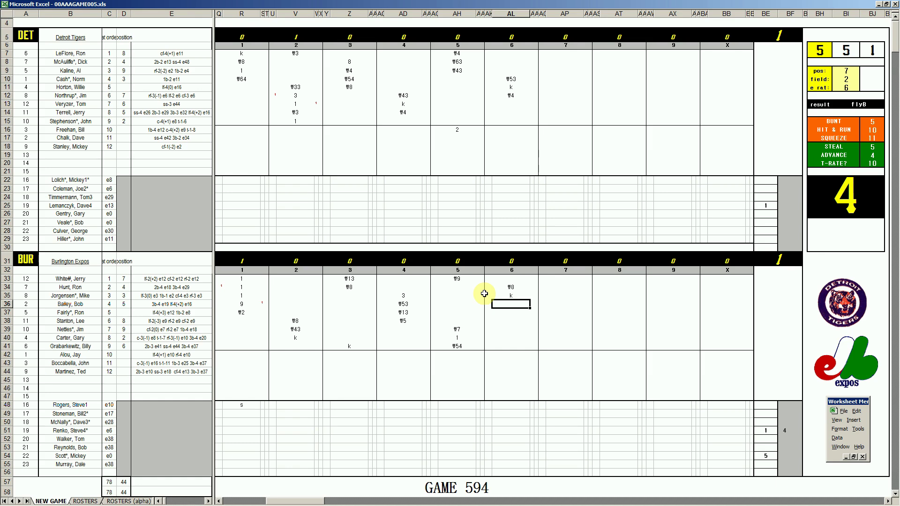
text(k)
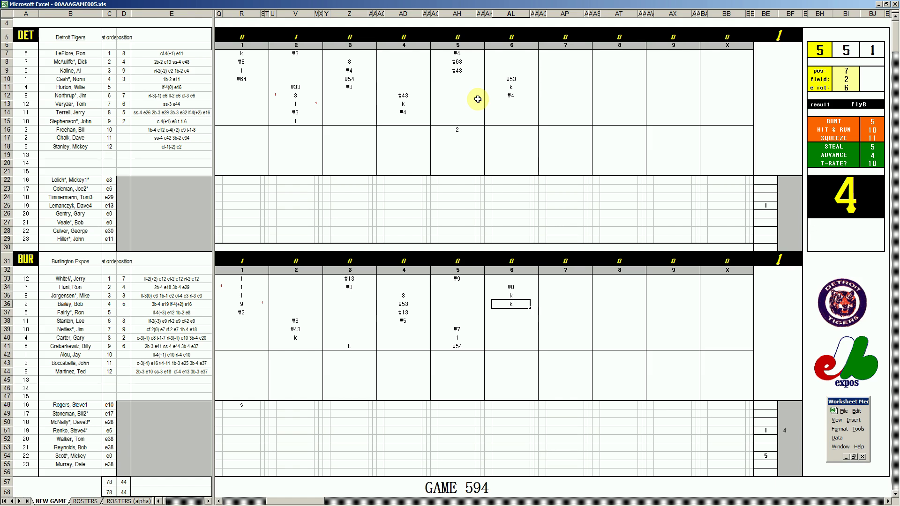
Record Burlington's next pitching change with 2 in BF54 and 7 in BE52
click(792, 456)
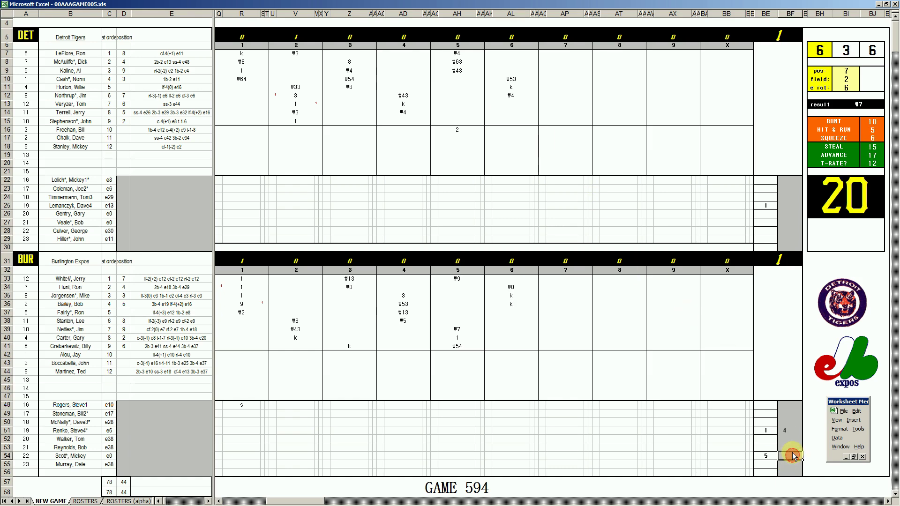
text(2)
key(Return)
text(7)
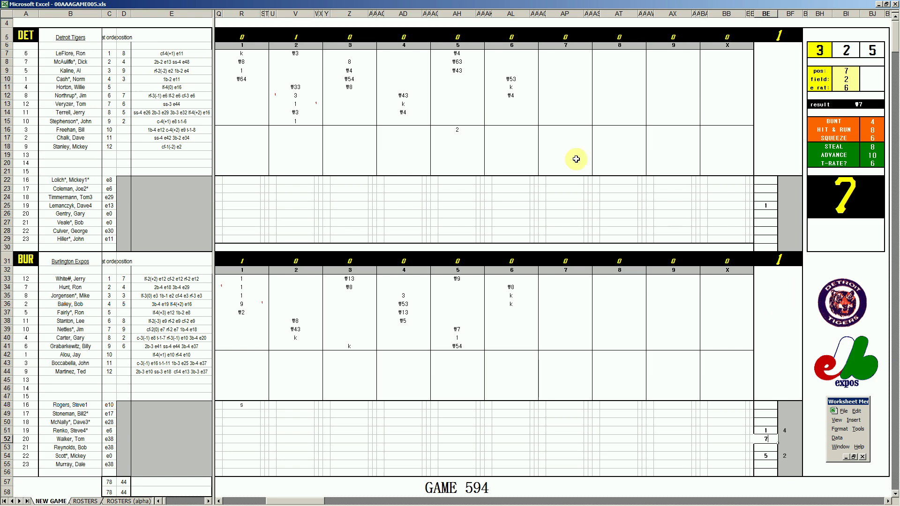
Score Detroit's seventh inning with ₩63 in AP13, 1 in AP14, ₩3 in AP16 and ₩63 in AP7
click(560, 103)
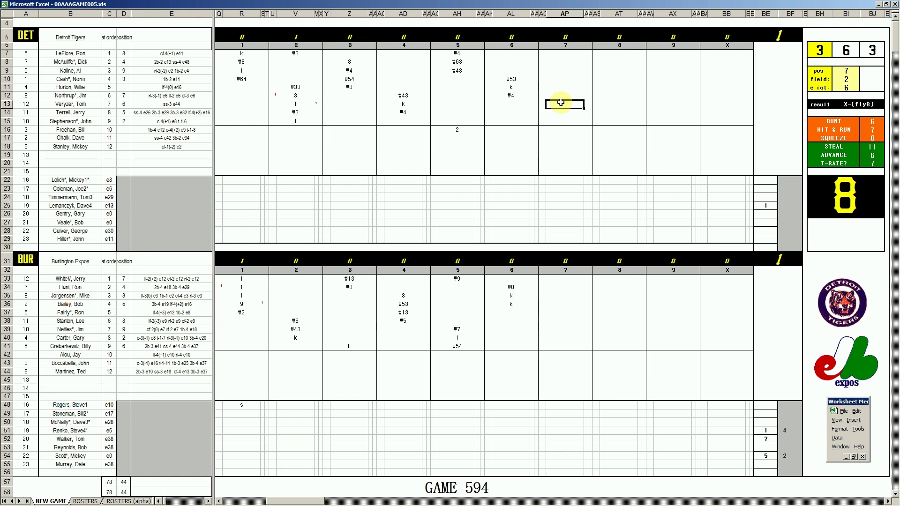
text(#63)
key(Return)
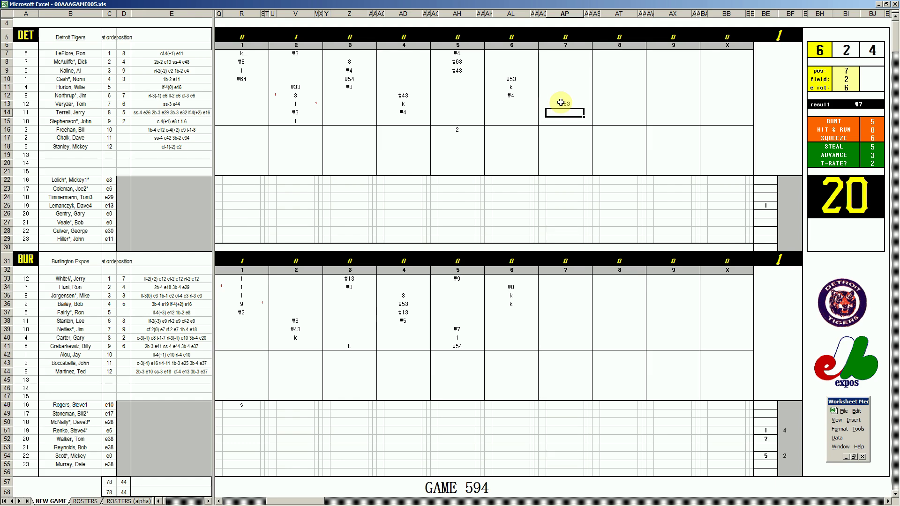
text(1)
key(Return)
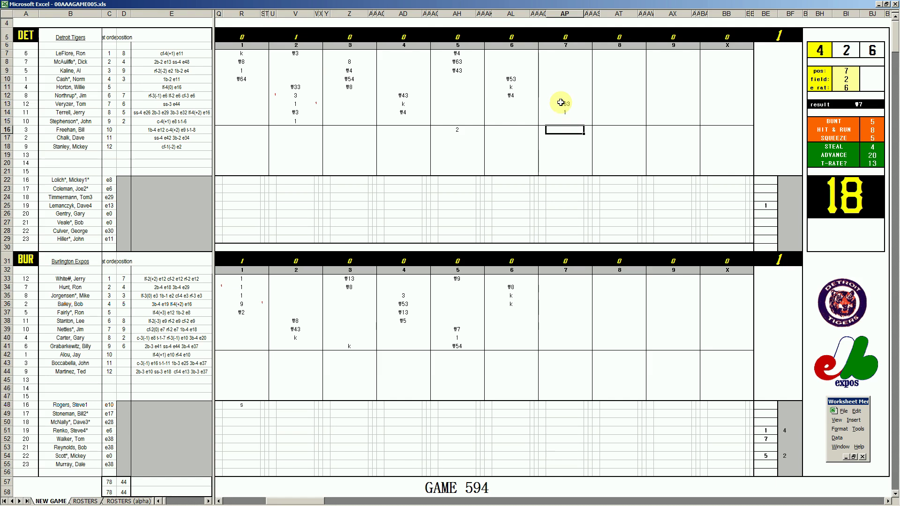
text(#3)
click(567, 54)
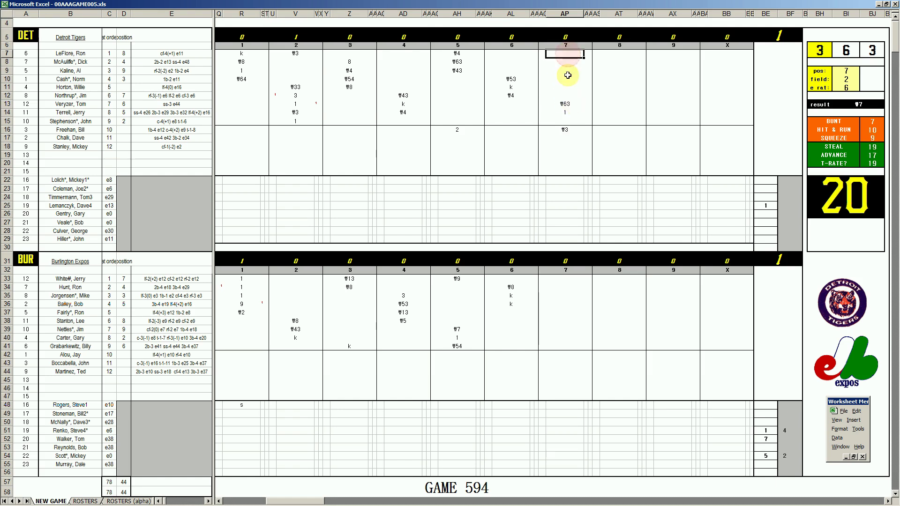
text(#63)
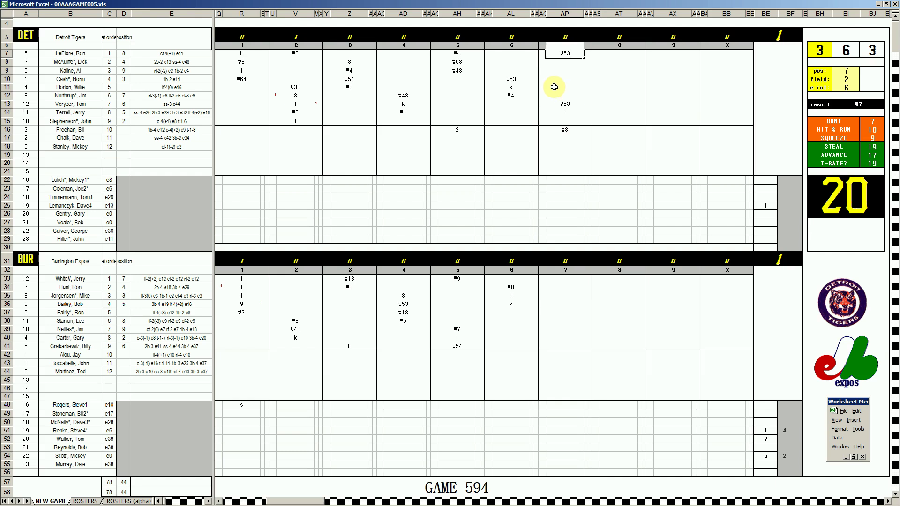
Switch to Spotify and play the track Sunset from the open album with shuffle enabled
mouse_move(579, 504)
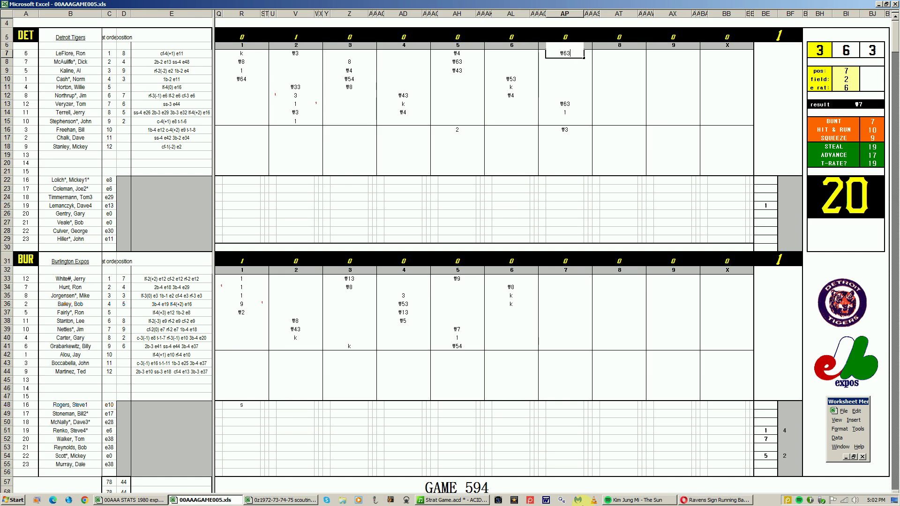
click(628, 501)
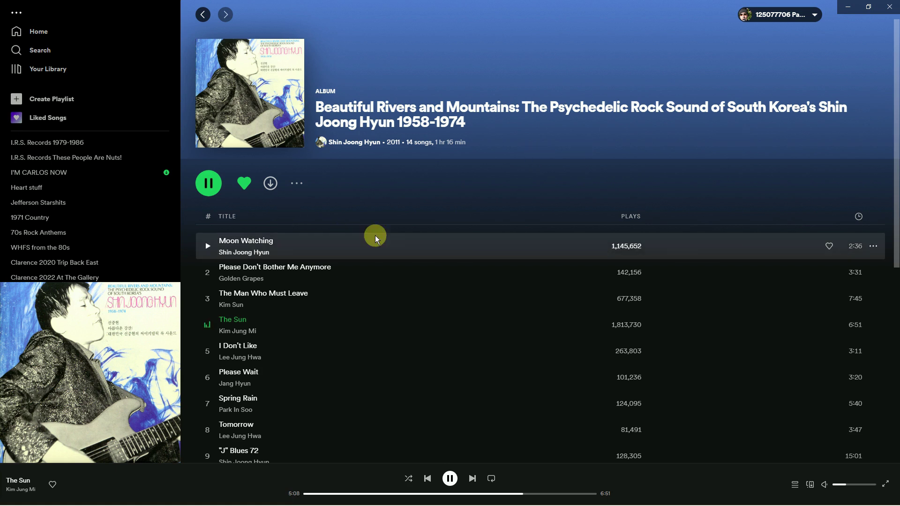
drag(893, 227, 874, 331)
click(208, 380)
click(405, 474)
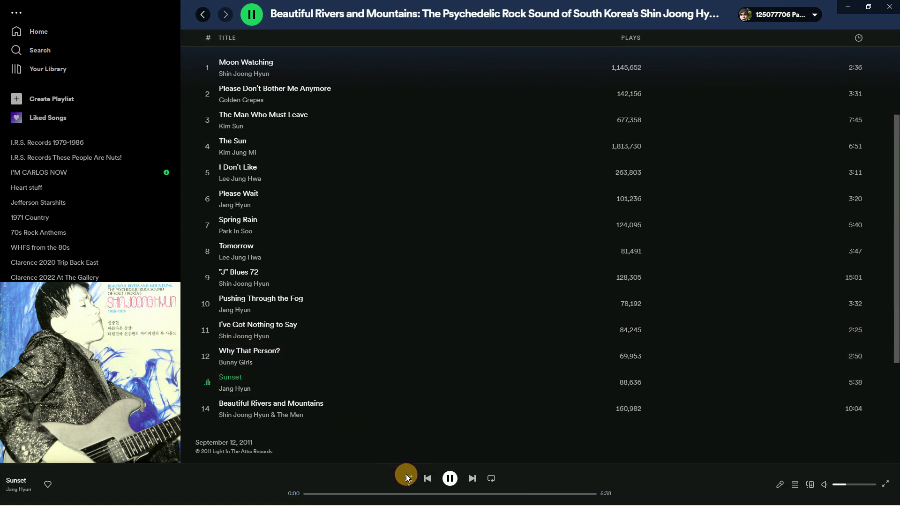
Return to the Excel scoresheet and begin Burlington's seventh inning with ₩33 in AP37 and 1 in AP38
mouse_move(248, 504)
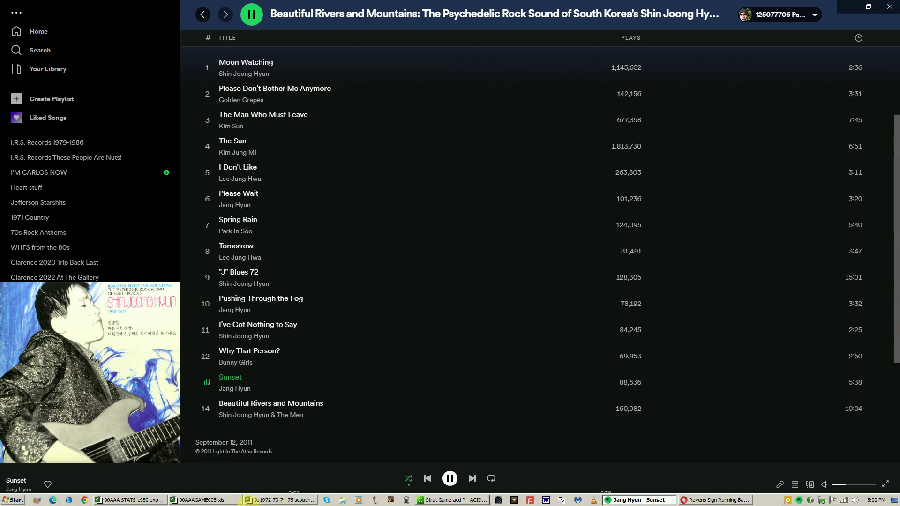
click(219, 500)
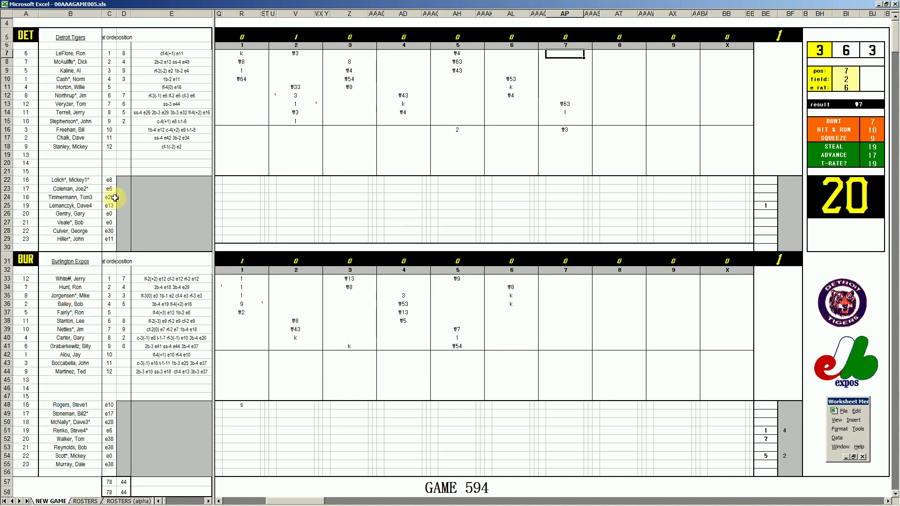
click(564, 314)
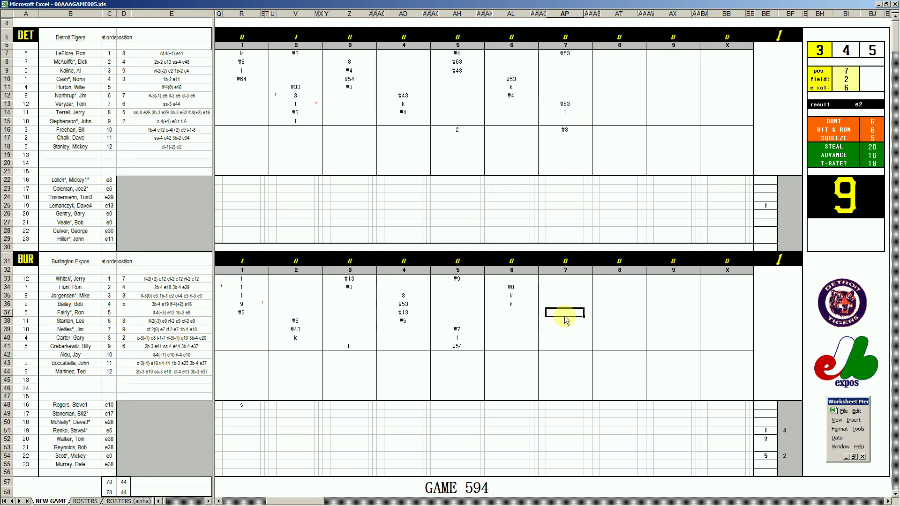
text(#33)
key(Return)
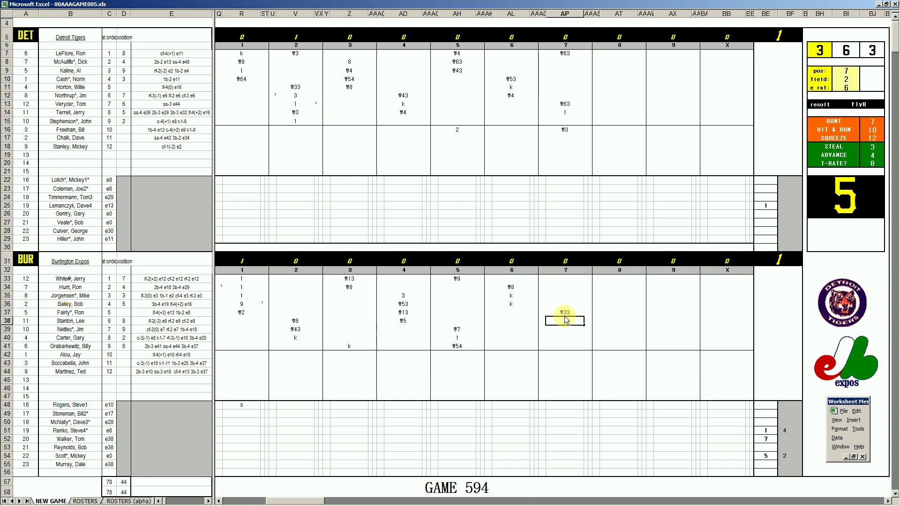
key(Return)
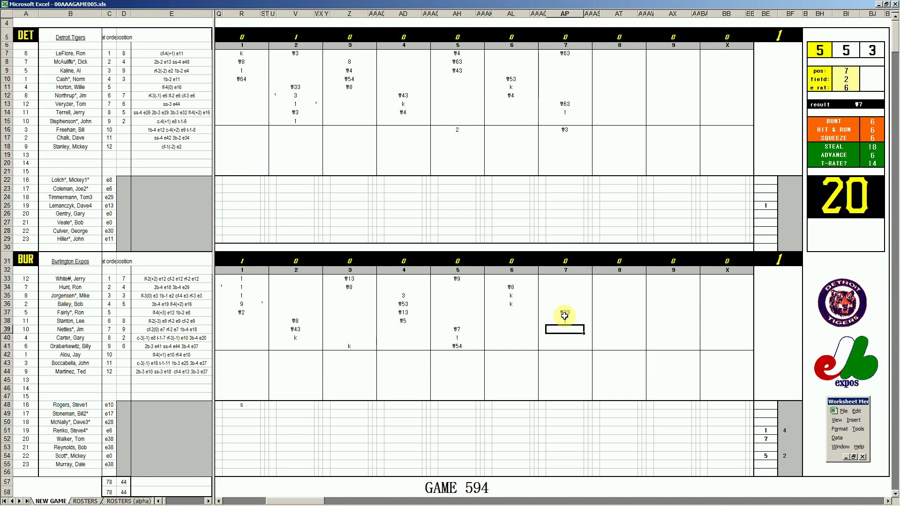
Set the fielding check to position 4, field rating 2 and error rating 13
key(Tab)
text(4)
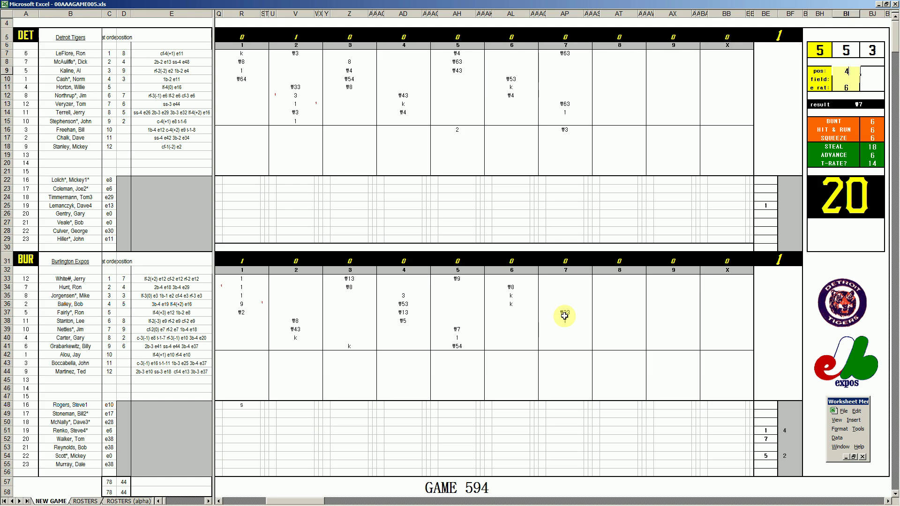
key(Return)
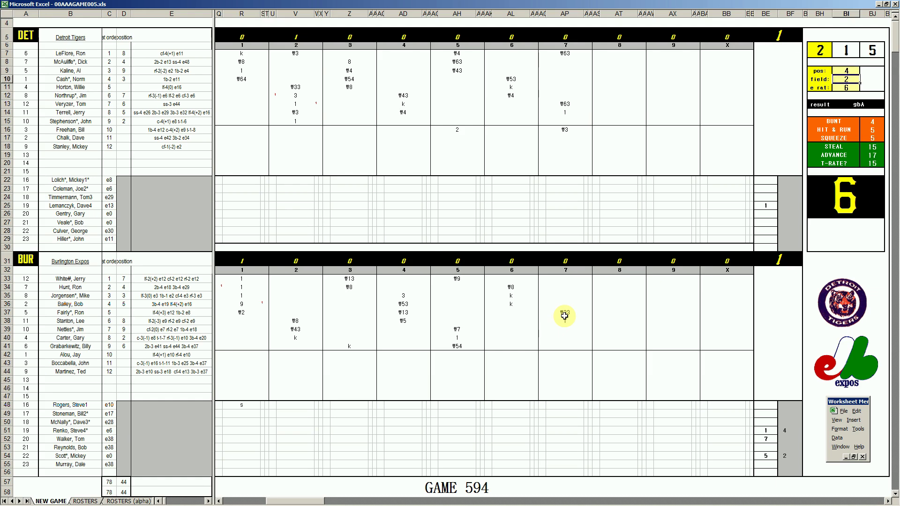
text(2)
key(Return)
text(..)
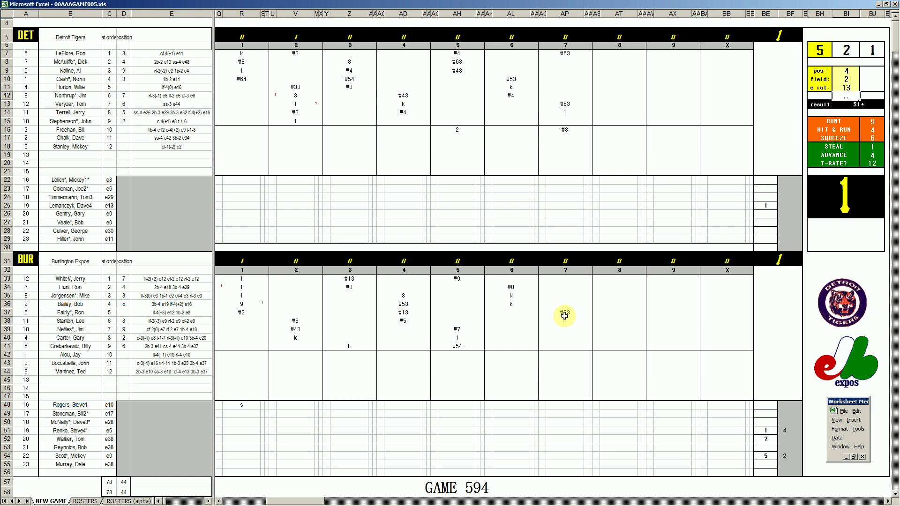
key(Escape)
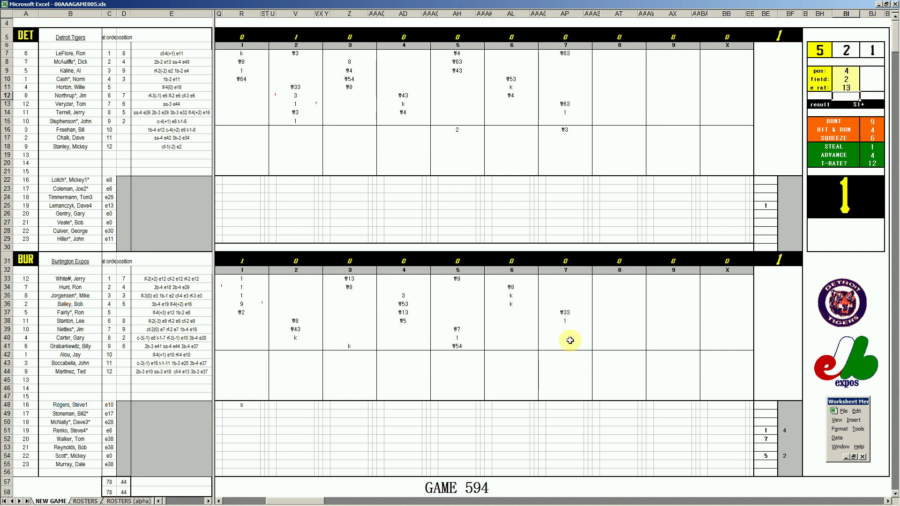
Complete Burlington's seventh inning with 1 in AP39 and ₩643 in AP40
click(557, 332)
text(1)
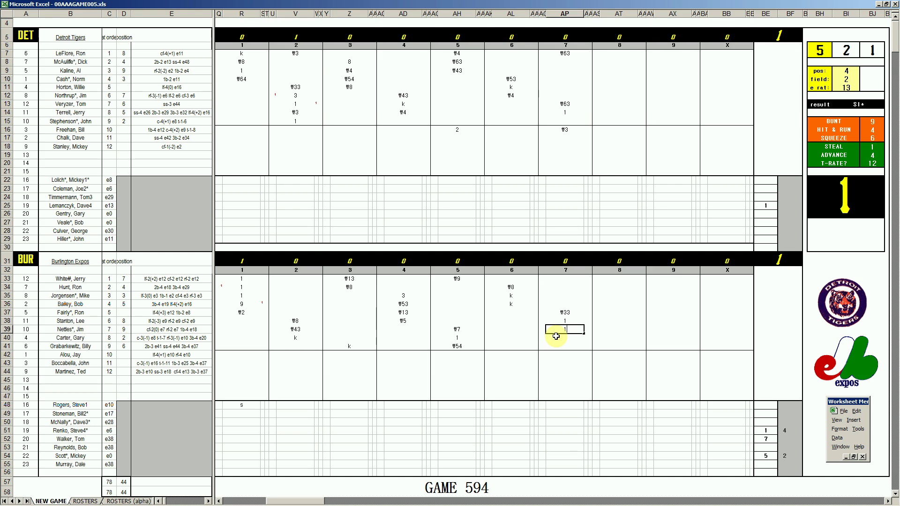
key(Return)
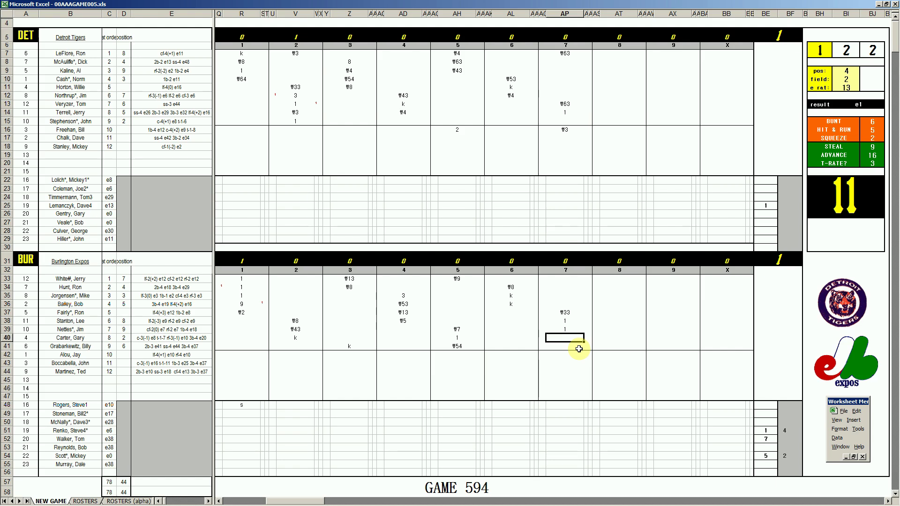
text(#643)
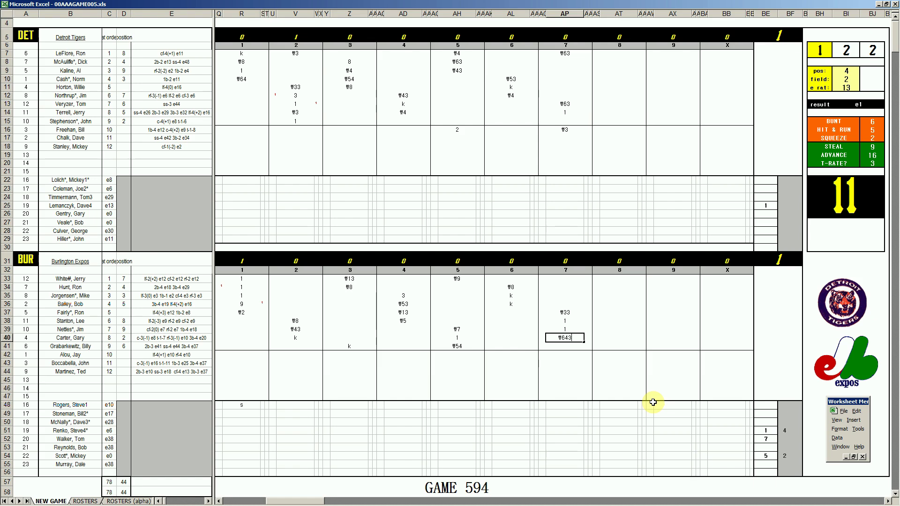
Begin Detroit's eighth inning with ₩8 in AT8 and 8 in AT9
click(616, 61)
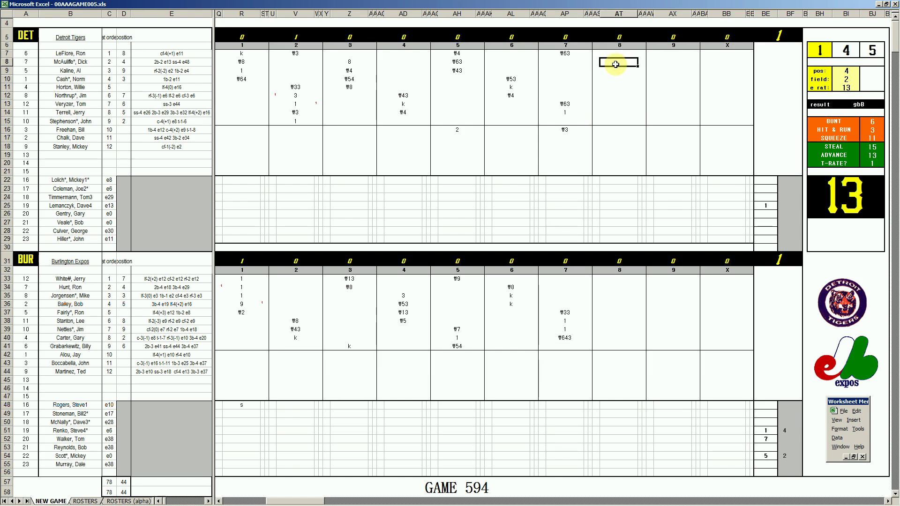
text(#8)
key(Return)
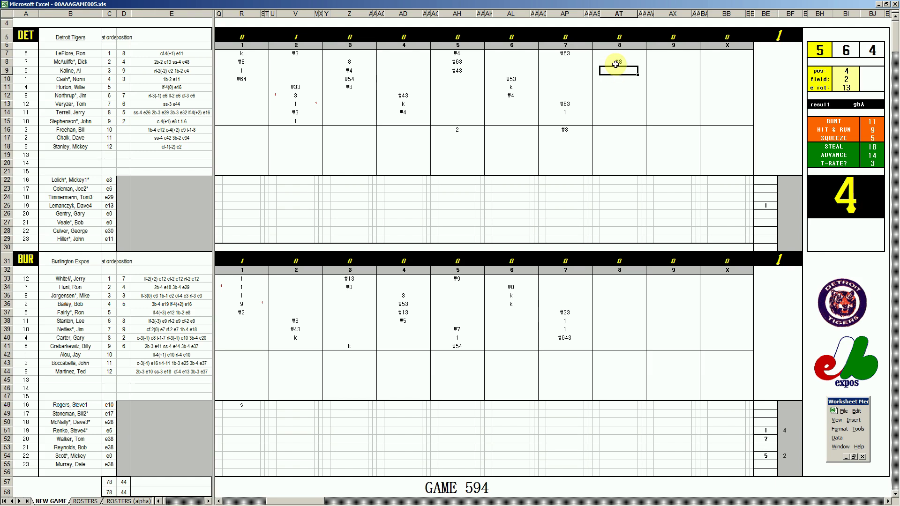
text(8)
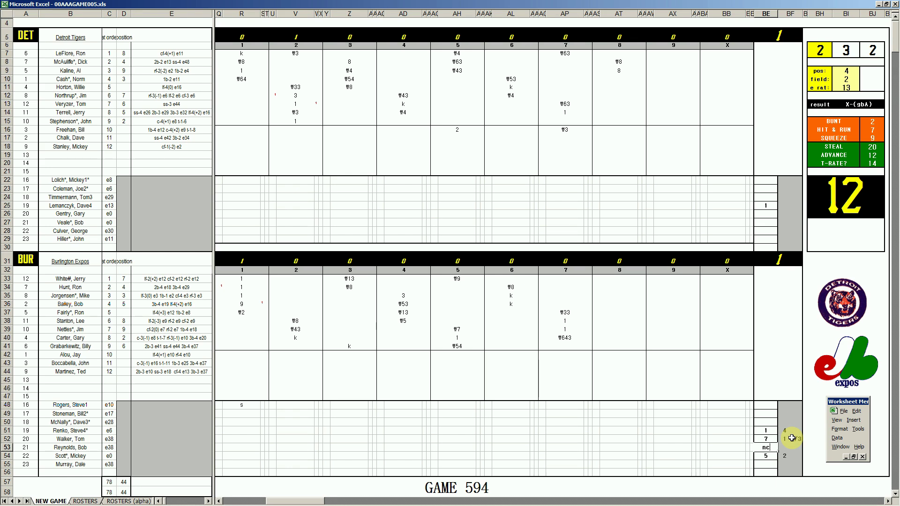
Log Burlington's pitching change with 1 1/3 in BF52, 8 in BE53 and nc in AT53
key(Return)
text(8)
key(Left)
key(Left)
key(Left)
key(Left)
key(Left)
key(Left)
key(Left)
key(Left)
key(Left)
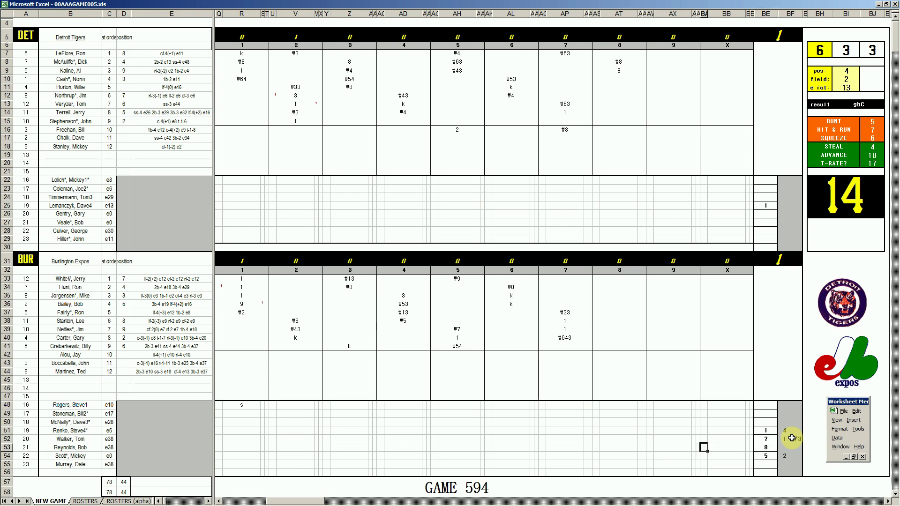
text(nc)
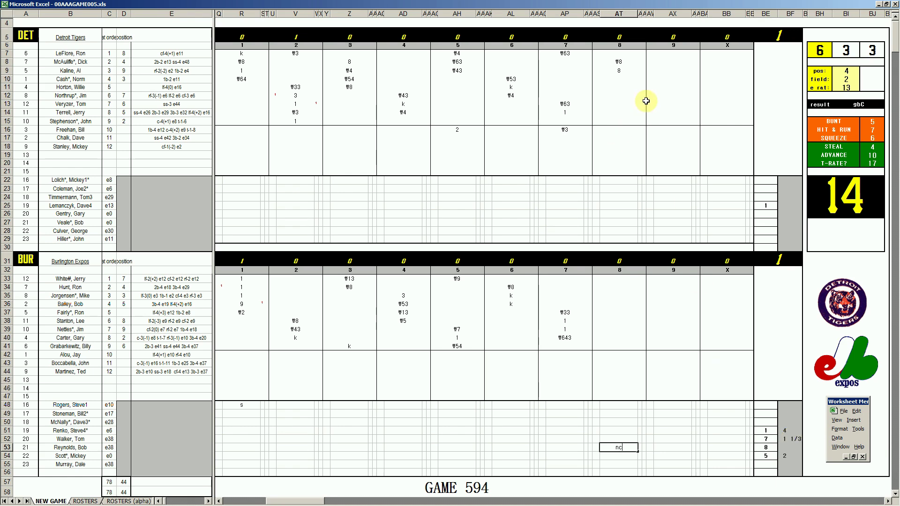
Continue Detroit's eighth inning with 1 in AT10 and 8 in AT11
click(617, 77)
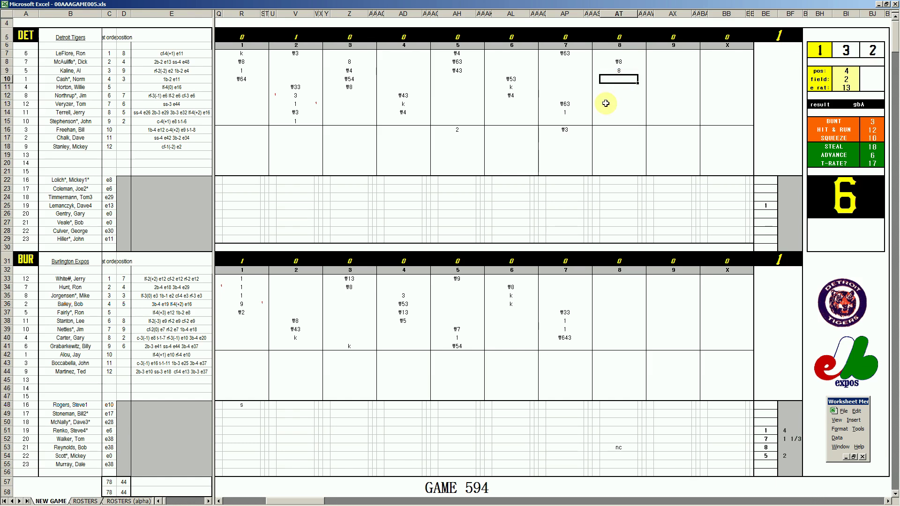
text(1)
key(Return)
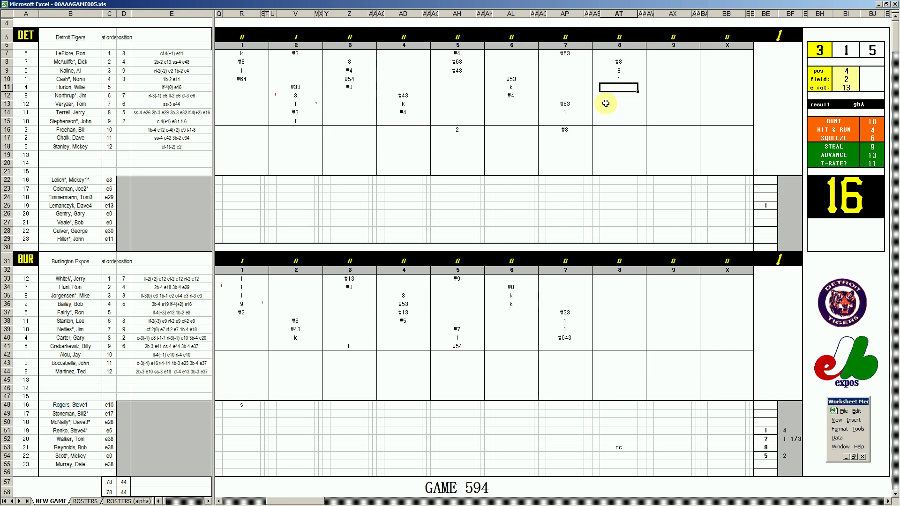
text(8)
key(Return)
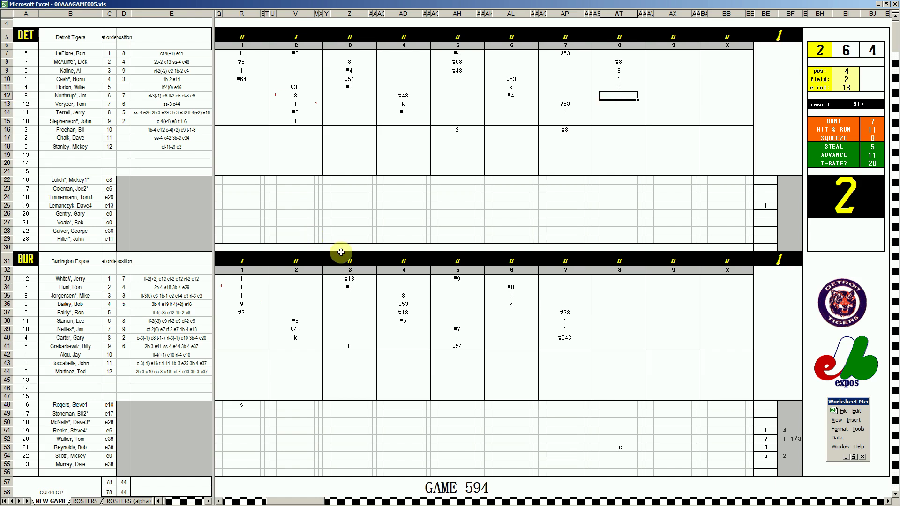
Record Detroit's single as 1 in AT12 with 2 in AU12, and mark runs as 1 in AS9 and AS10
text(1)
key(Return)
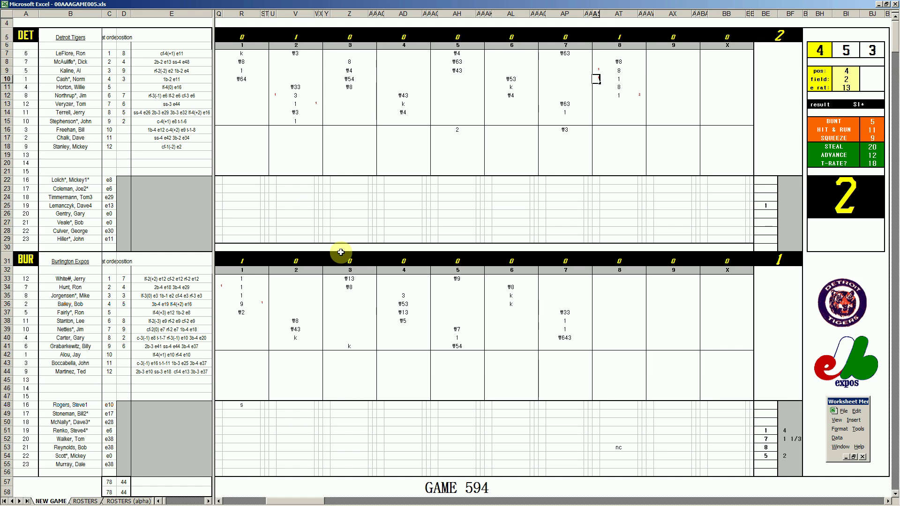
text(1)
key(Return)
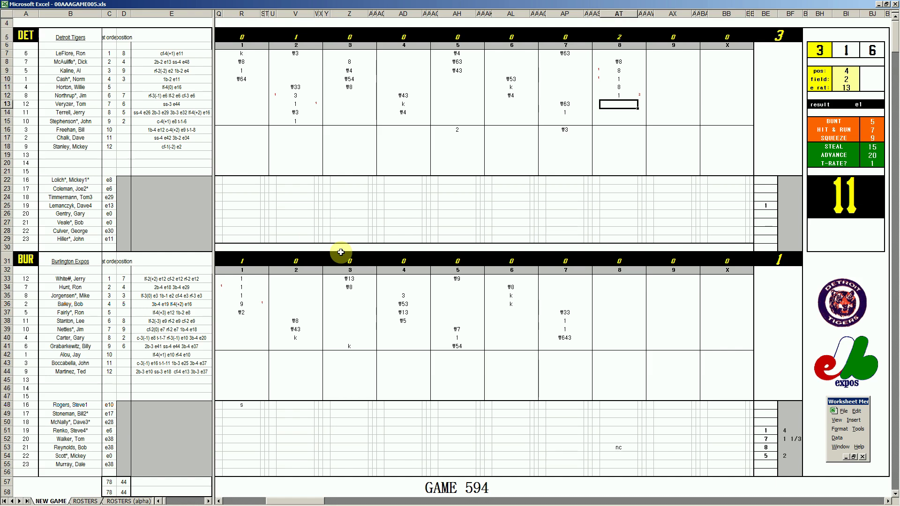
Enter k in AT13 and 1 in AT14, with 1 in AU14 and a run of 1 in AS11
text(k)
key(Return)
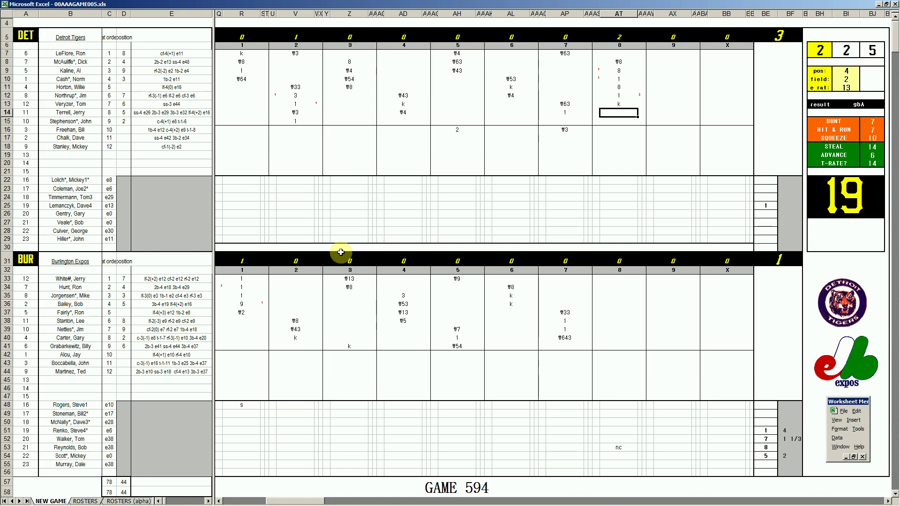
text(1)
key(Left)
key(Up)
key(Up)
key(Up)
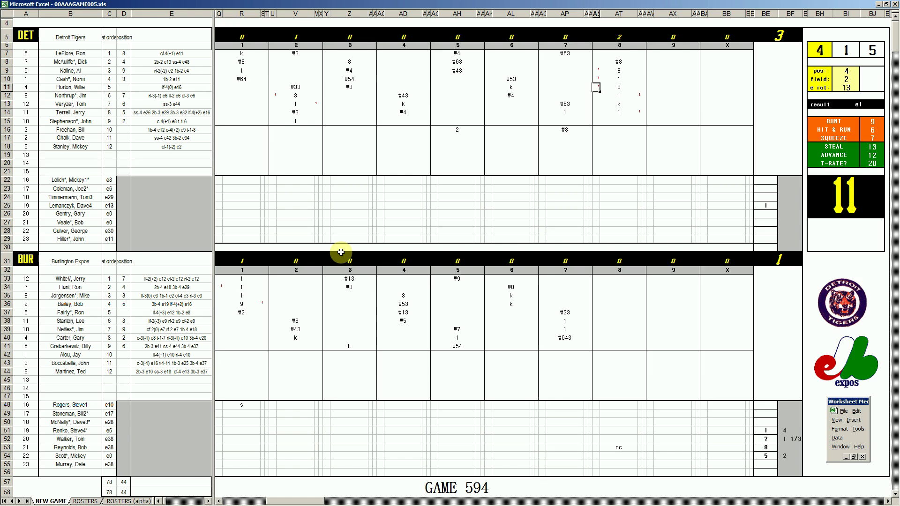
text(1)
key(Return)
Close Detroit's eighth inning with k in AT16
key(Right)
key(Down)
key(Down)
key(Down)
key(Down)
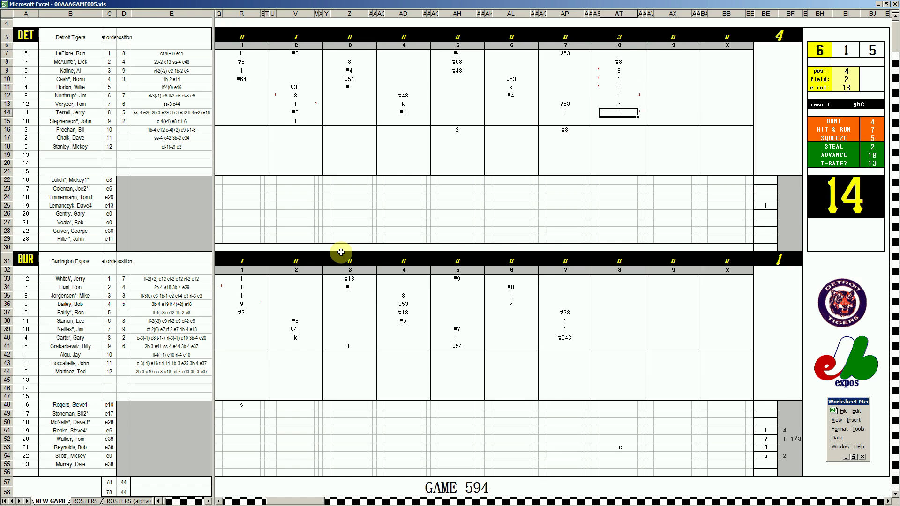
text(k)
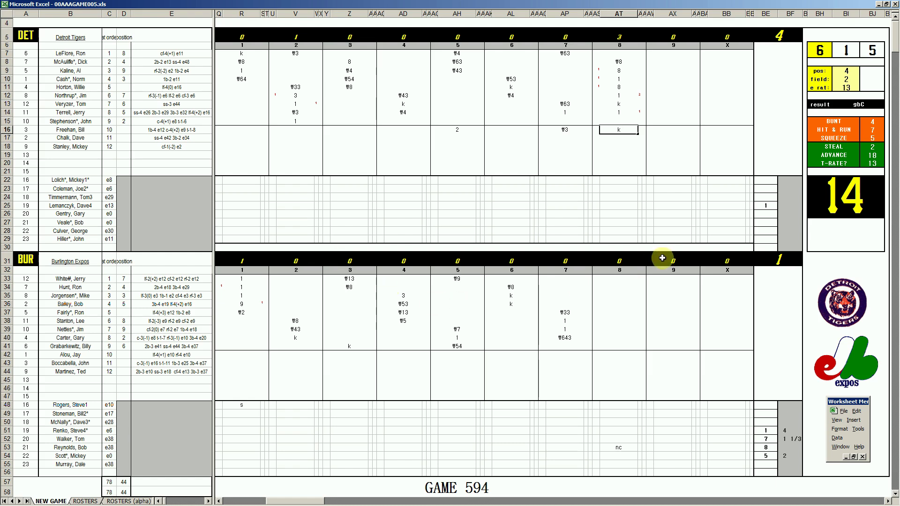
Log Detroit's pitching change with 7 in BF25 and 8 in BE28
click(794, 205)
text(7)
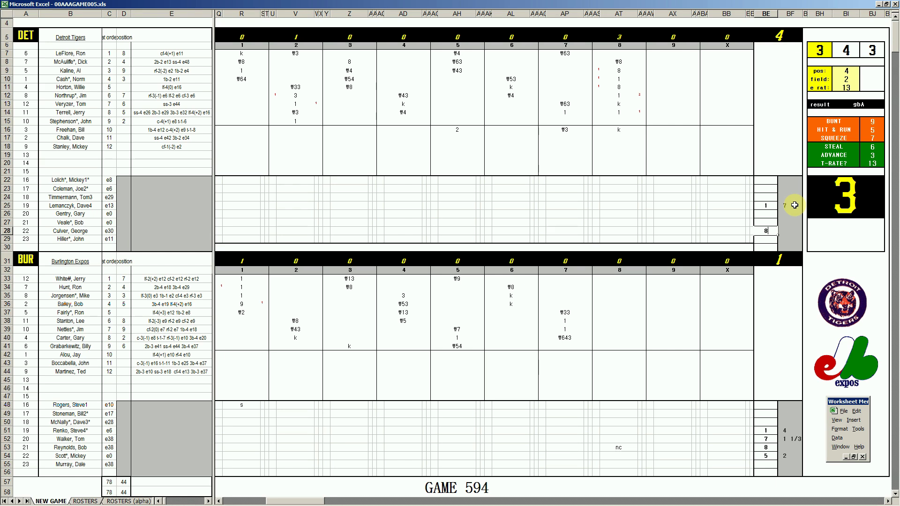
Score Burlington's eighth inning with 8 in AT41, 8 in AT33 and ₩8 in AT34
click(611, 346)
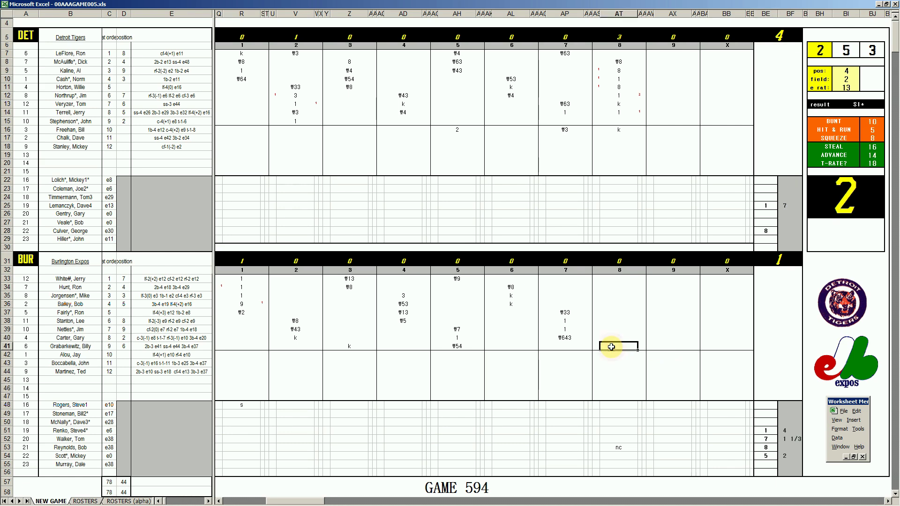
text(8)
key(Return)
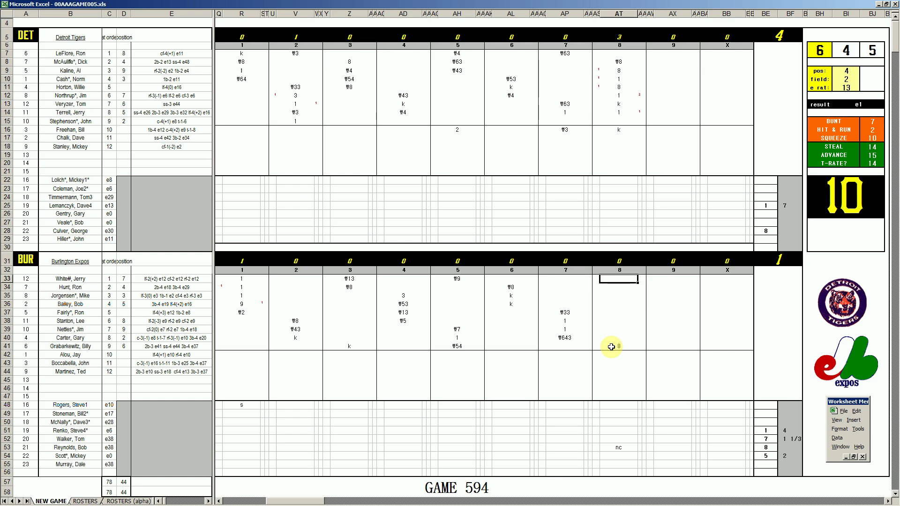
text(8)
key(Return)
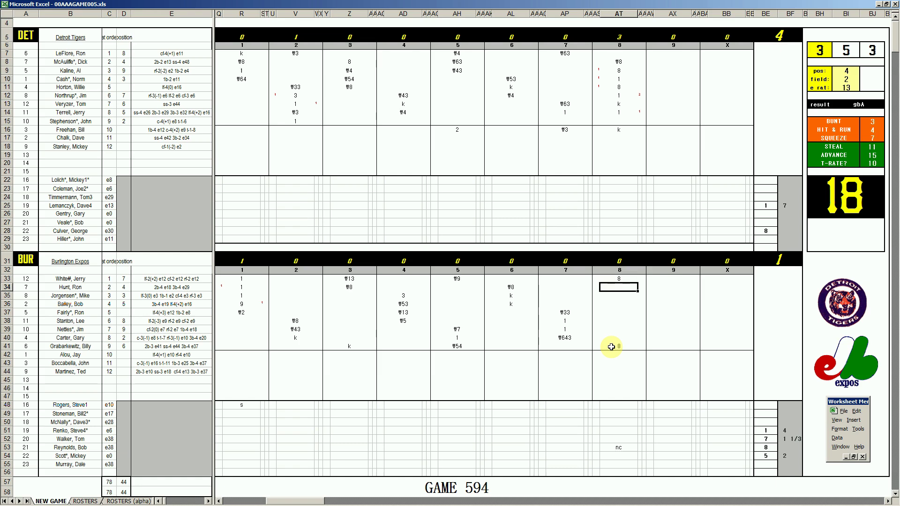
text(f8)
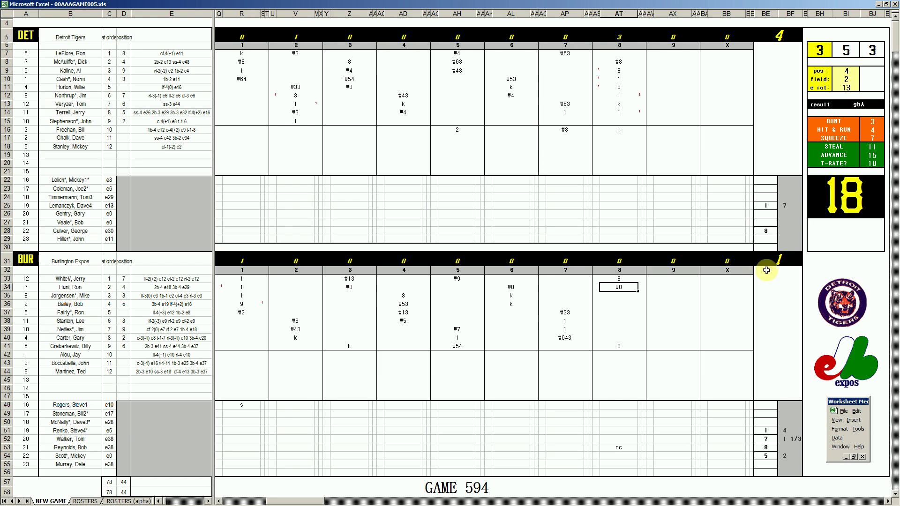
Log Detroit's second reliever change with 1/3 in BF28, 8 in BE29 and mj in AT29
click(781, 231)
text(+1/3)
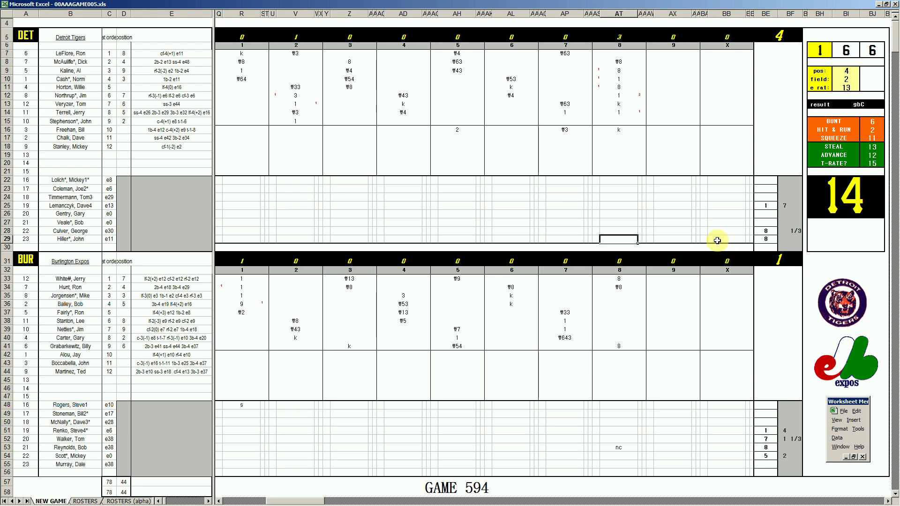
text(mj)
Finish Burlington's eighth inning with ₩43 in AT35 and ₩8 in AT36
click(619, 295)
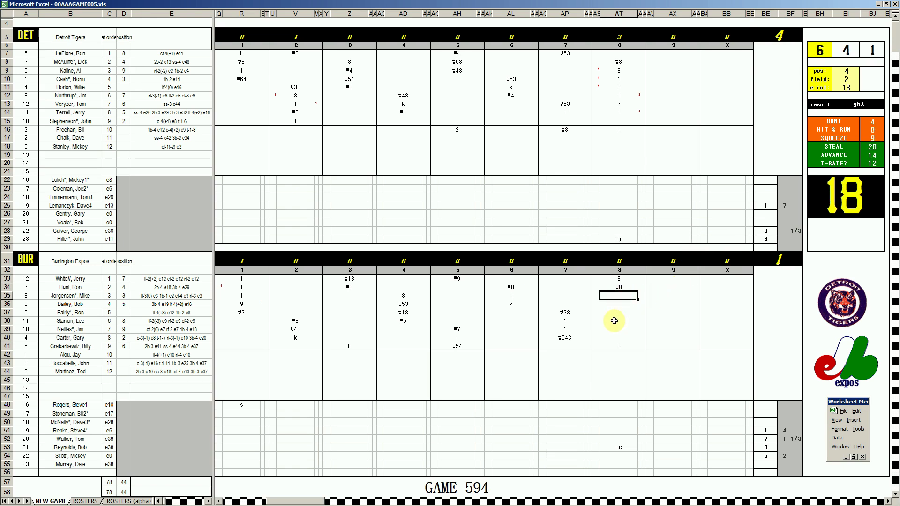
text(\43)
key(Return)
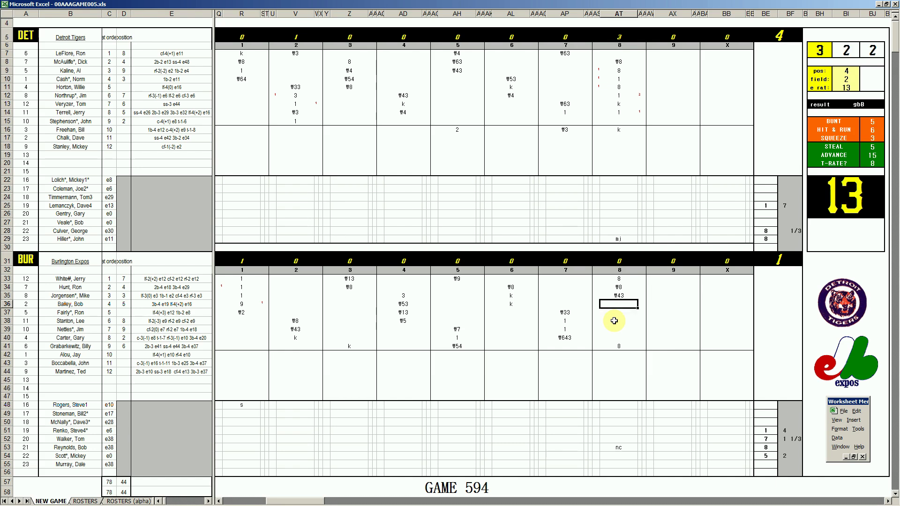
text(\8)
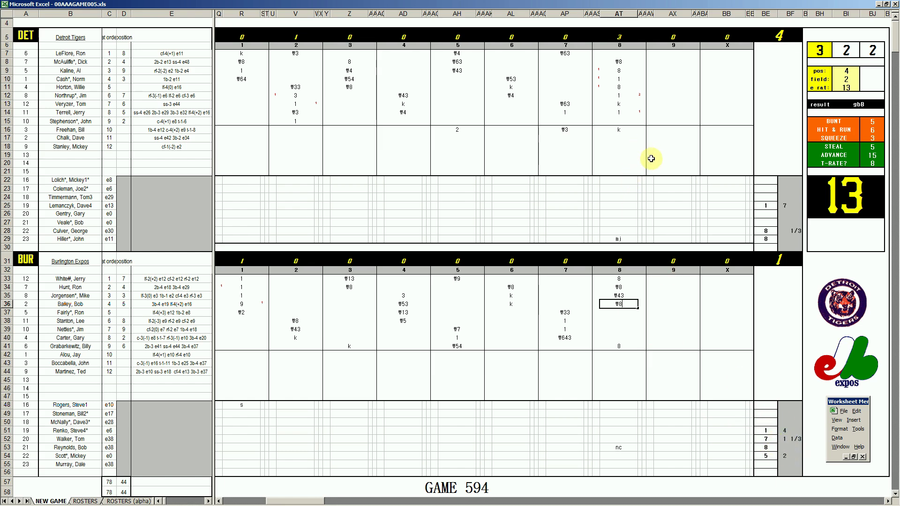
Begin Detroit's ninth inning with ₩5 in AX18
click(662, 136)
key(Return)
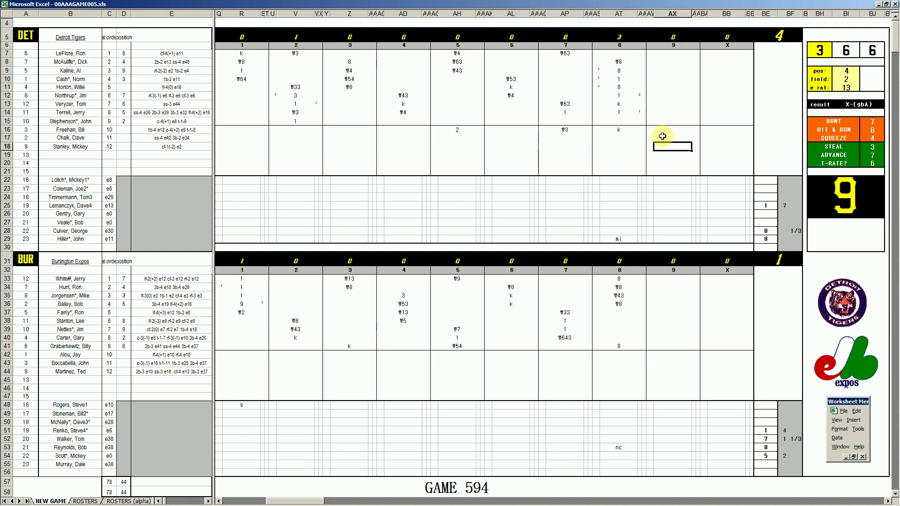
text(\5)
key(Return)
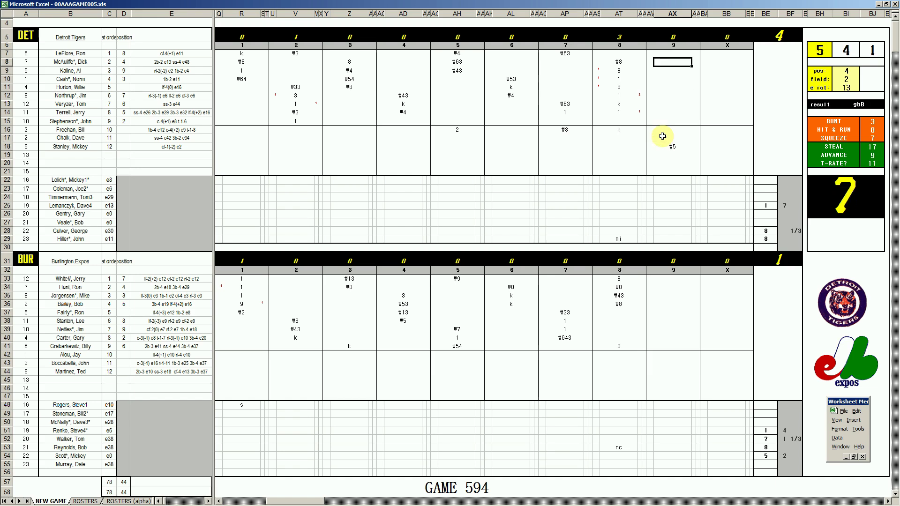
Set the fielding check to position 6 and field rating 4
key(Tab)
text(6)
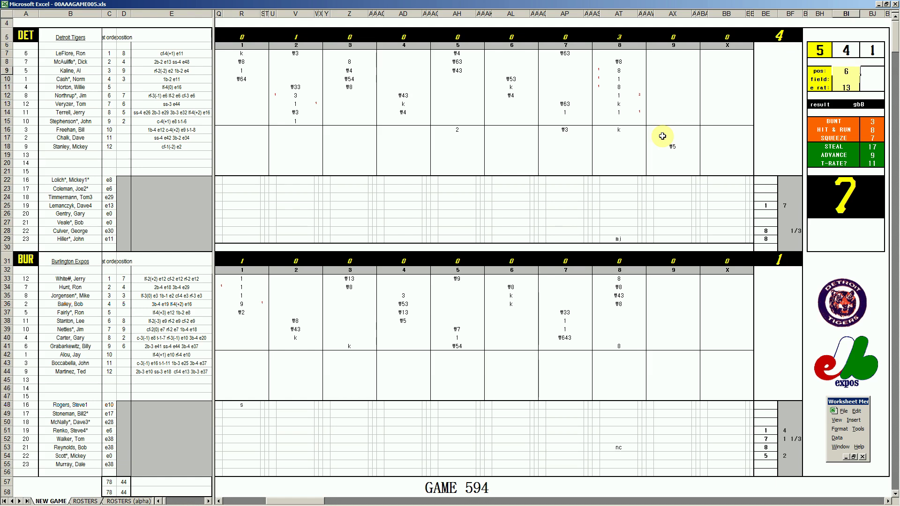
key(Return)
text(4)
key(Return)
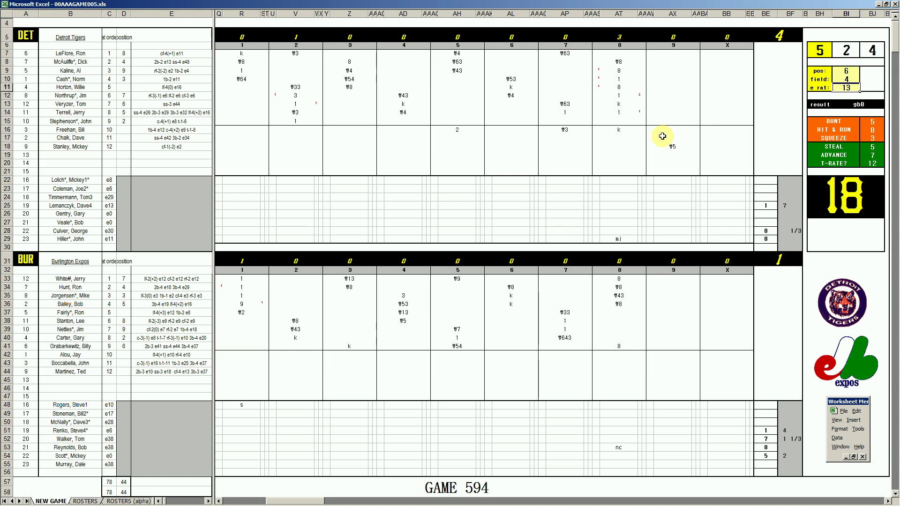
Record ₩63 in AX8 for Detroit's second batter of the ninth inning
click(663, 59)
click(665, 61)
text(#63)
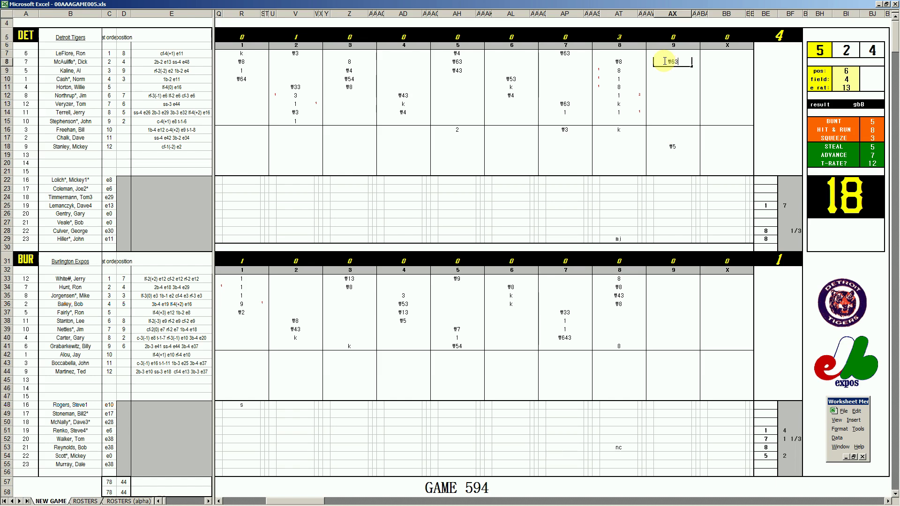
key(Return)
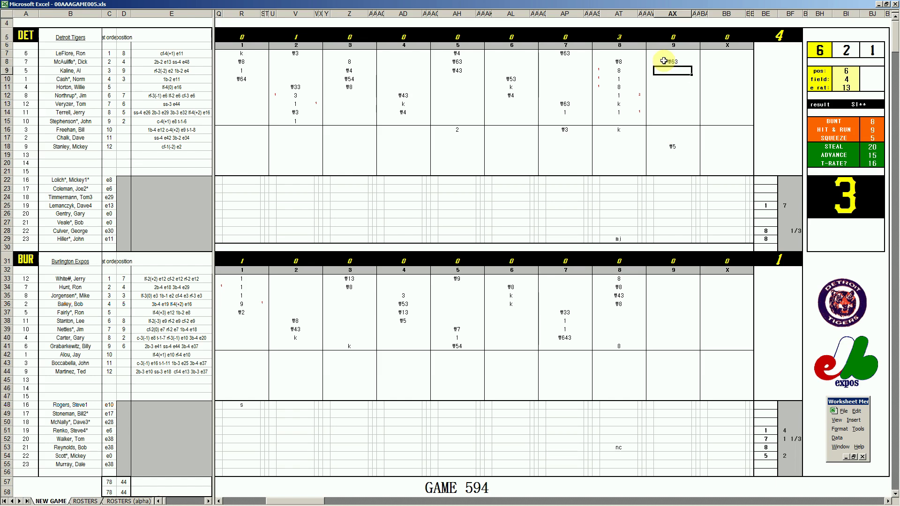
Set the fielding check to position 1, field rating 2 and error rating 38
key(ctrl+Right)
key(ctrl+Right)
text(1)
key(Return)
text(2)
key(Return)
text(38)
key(Return)
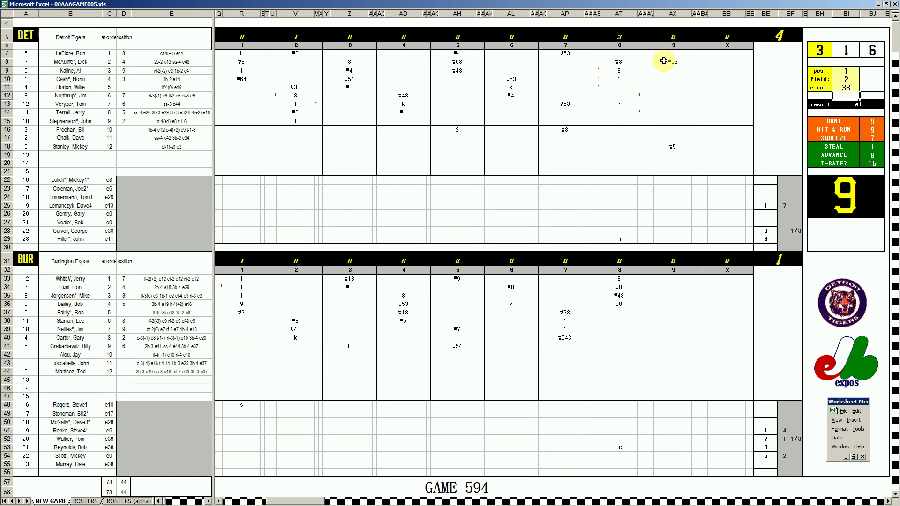
Record the pitcher's error as e1 in AX9
click(675, 70)
text(e1)
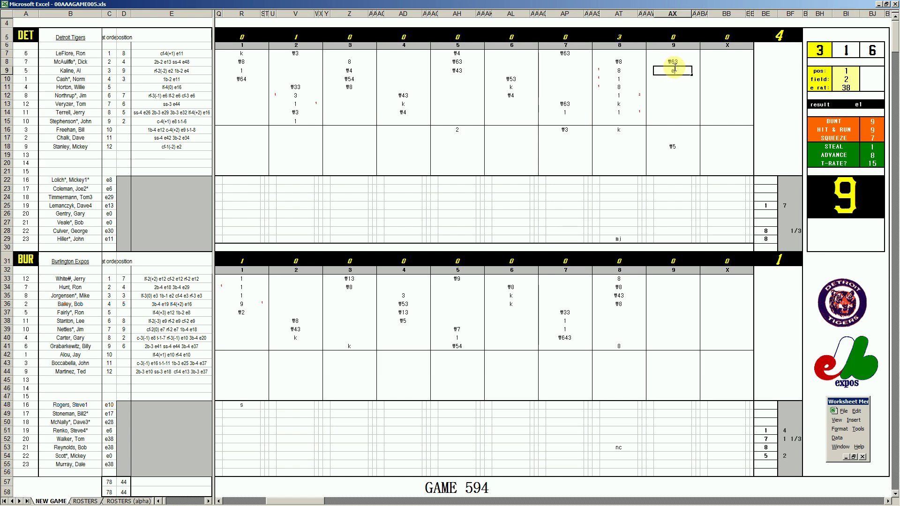
key(Return)
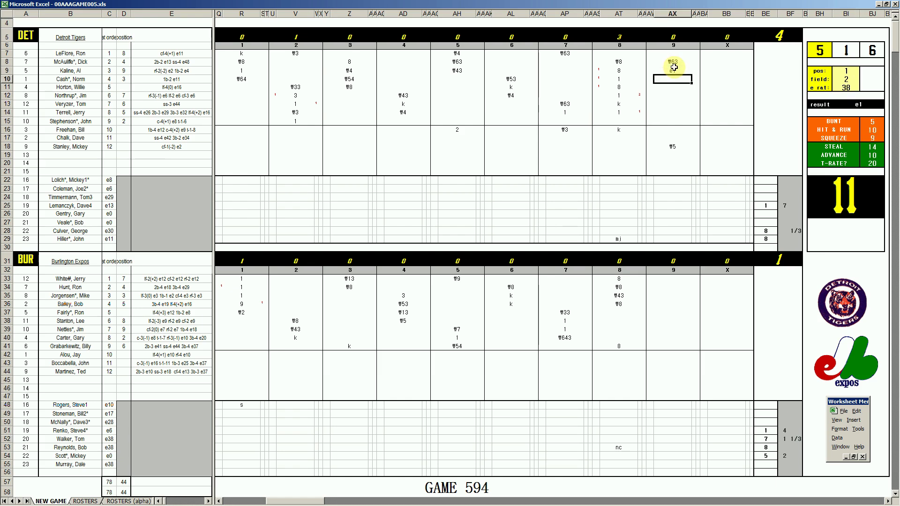
Record k in AX10 for Detroit's ninth-inning batter and k in AX37 and AX38 for Burlington's first two batters
text(k)
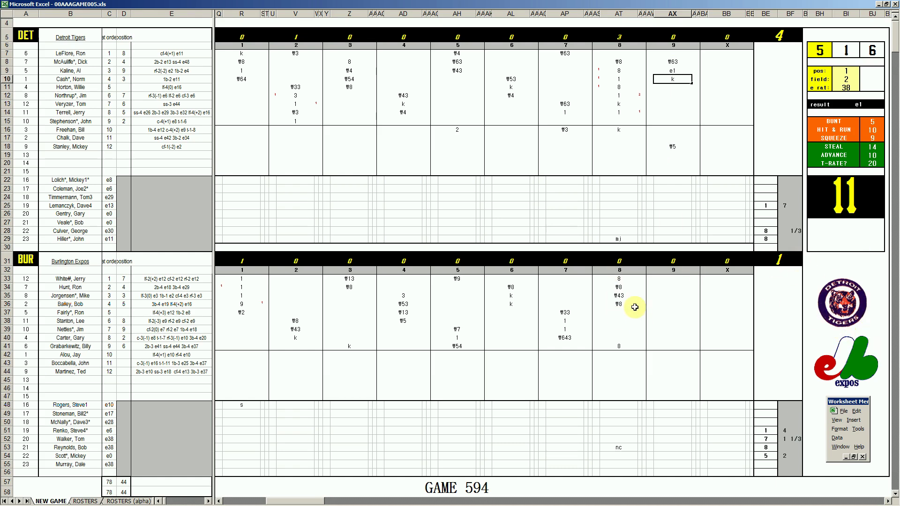
click(660, 311)
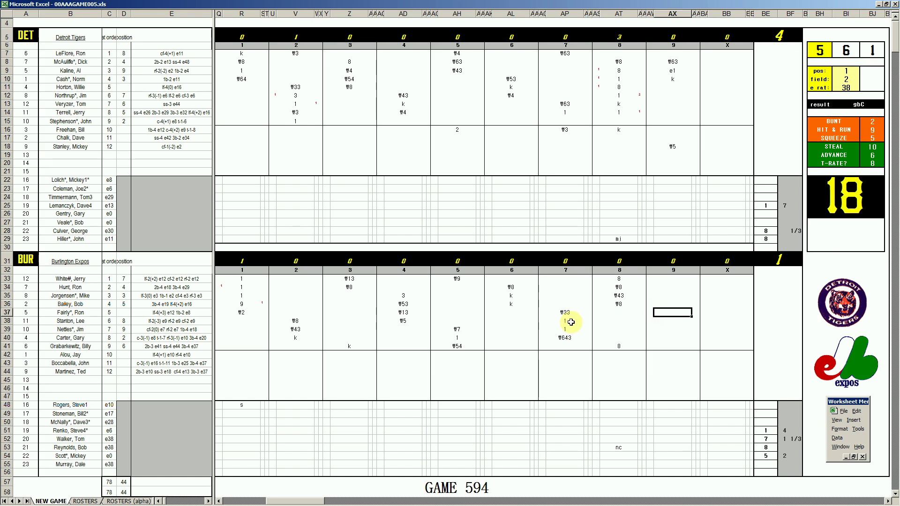
text(k)
key(Return)
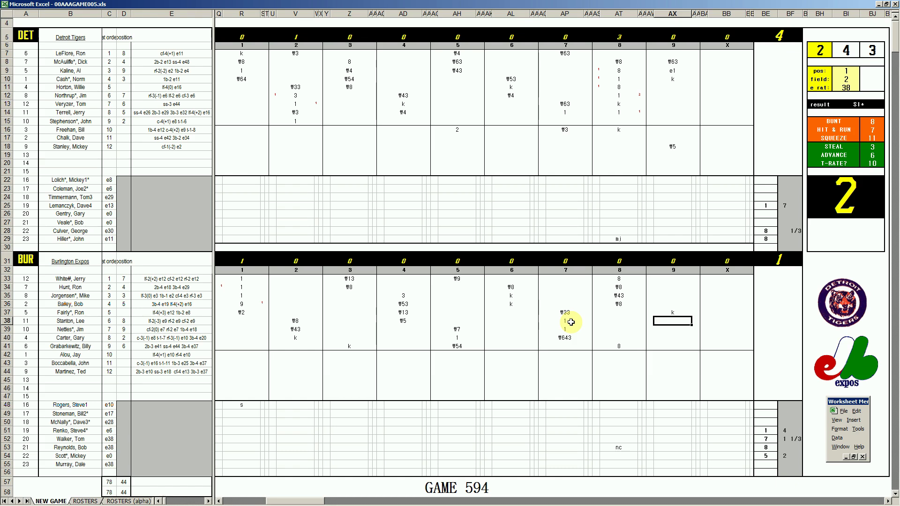
text(k)
key(Return)
key(Return)
key(Return)
key(Return)
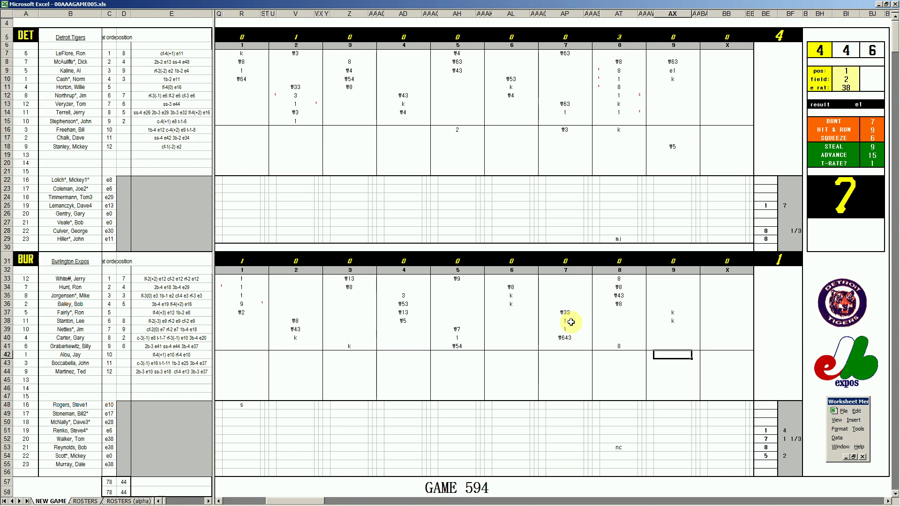
Set the fielding check to position 8, field rating 1 and error rating 2, and record ₩8 in AX42 for Burlington's pinch hitter
key(Return)
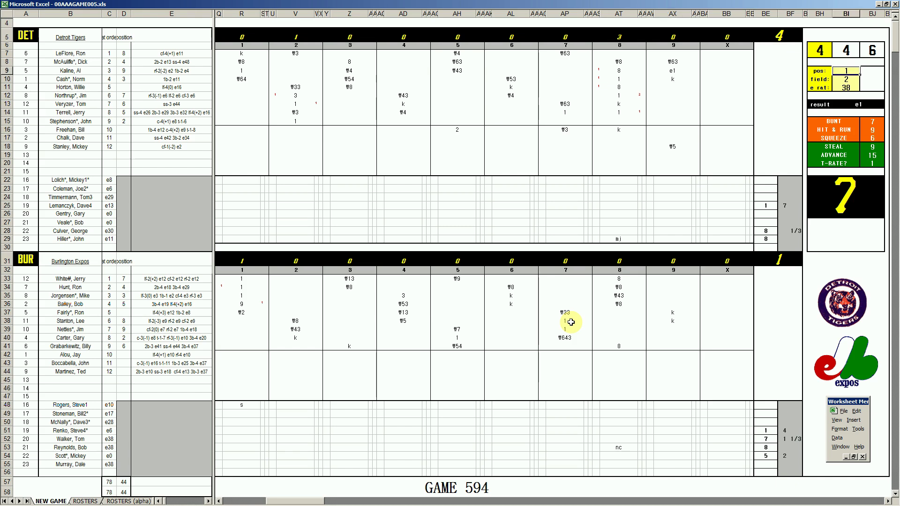
text(8)
key(Return)
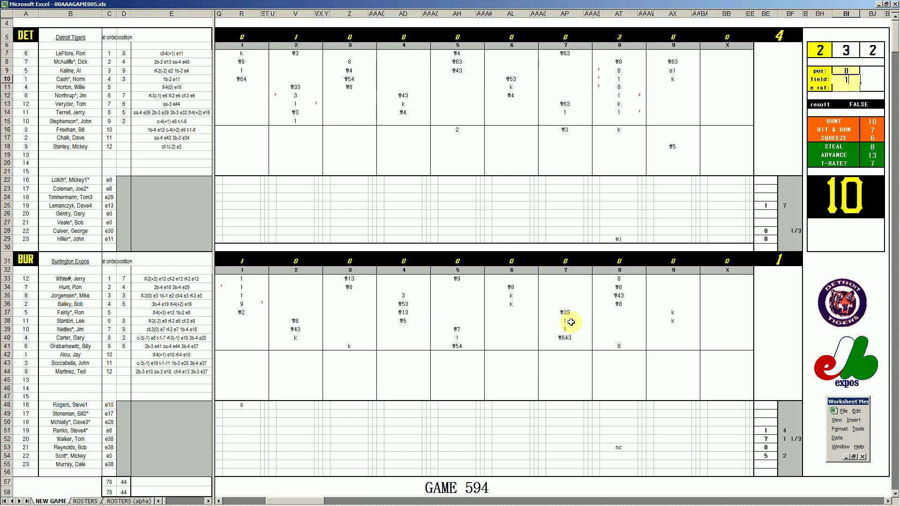
click(666, 354)
text(#8)
key(Return)
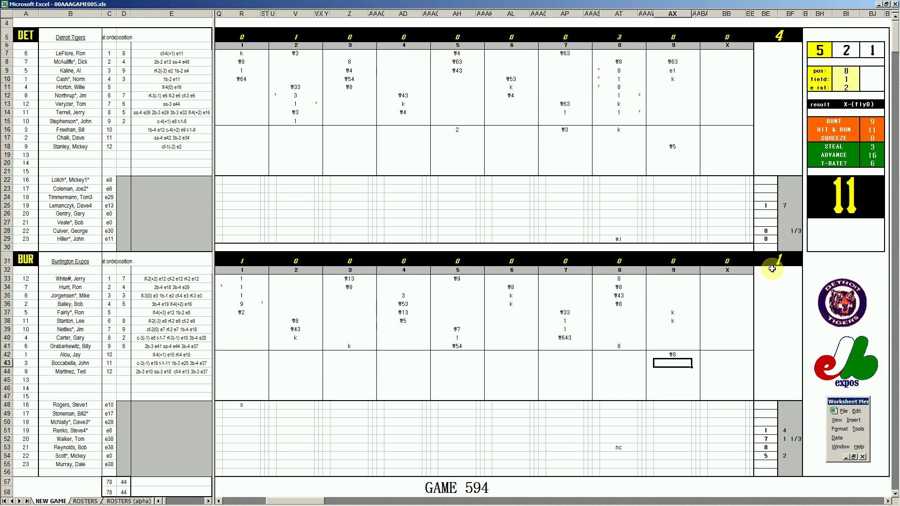
Enter 1 2/3 innings pitched in BF29 for Detroit's closer and in BF53 for Burlington's eighth-inning reliever
click(788, 237)
text(+5/)
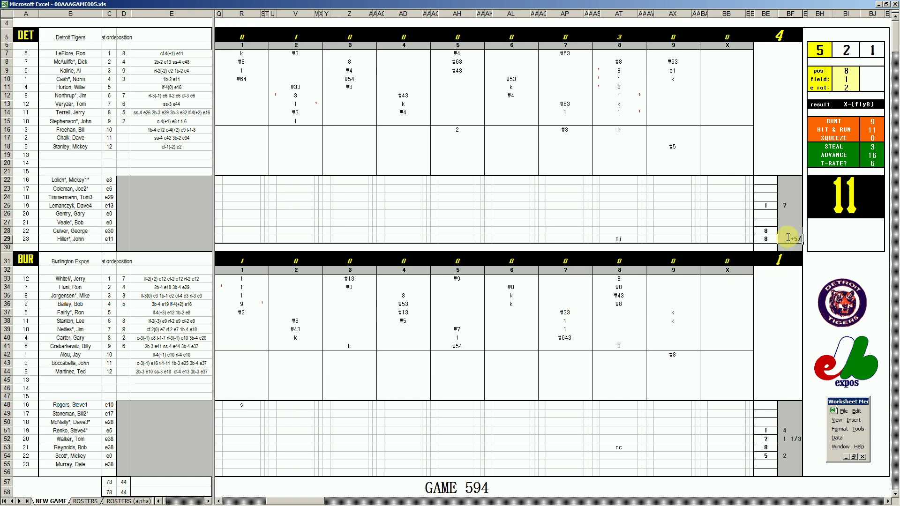
text(3)
key(Return)
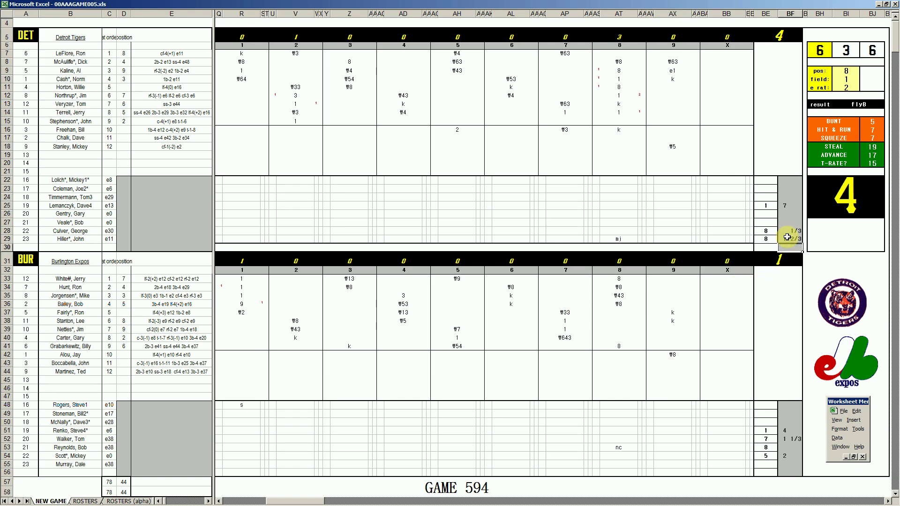
click(792, 447)
text(+4/3)
key(Return)
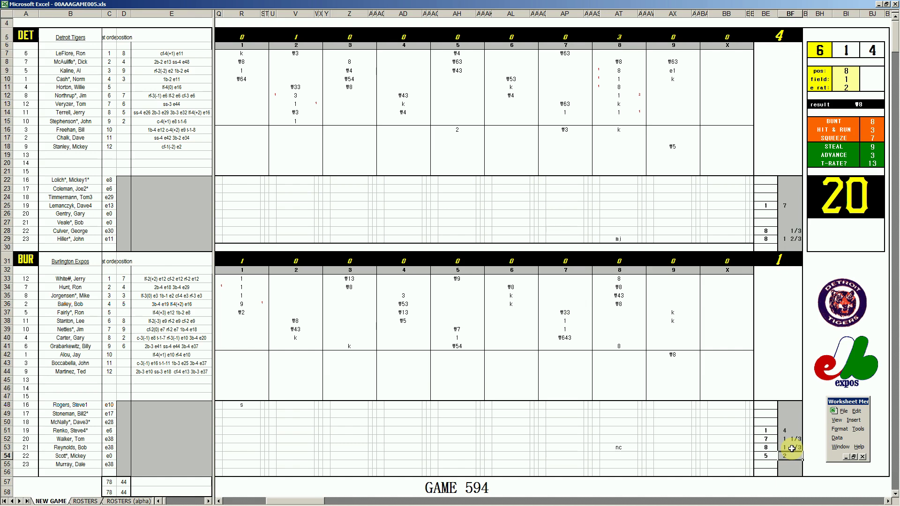
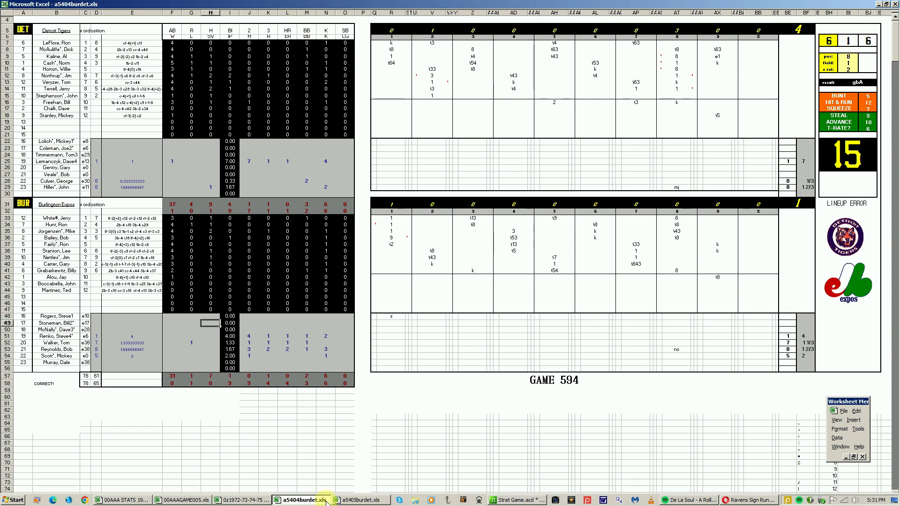
Close the Game 594 workbook a5404burdet.xls without saving the changes
right_click(318, 499)
click(302, 482)
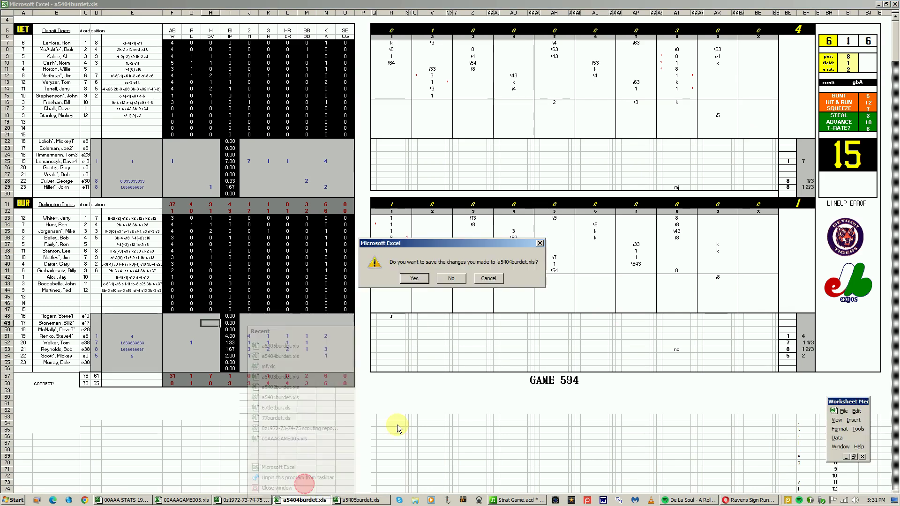
click(452, 280)
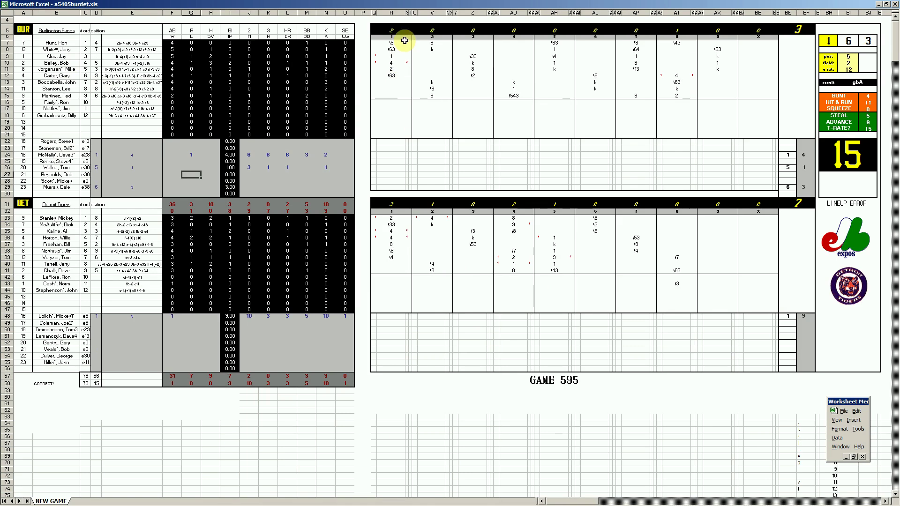
Review the Game 595 scoresheet: both teams' first-inning scoring plays, Detroit's second and sixth to eighth innings, and Burlington's seventh to ninth
click(392, 63)
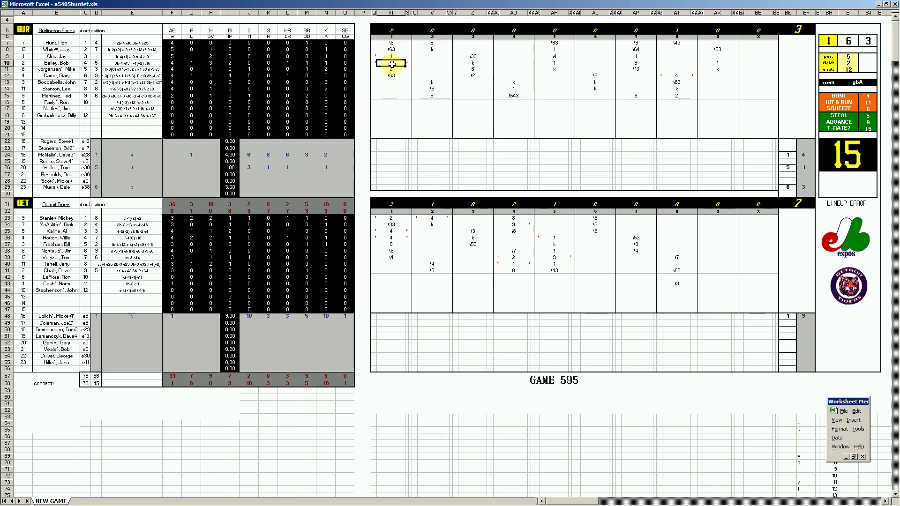
text(4)
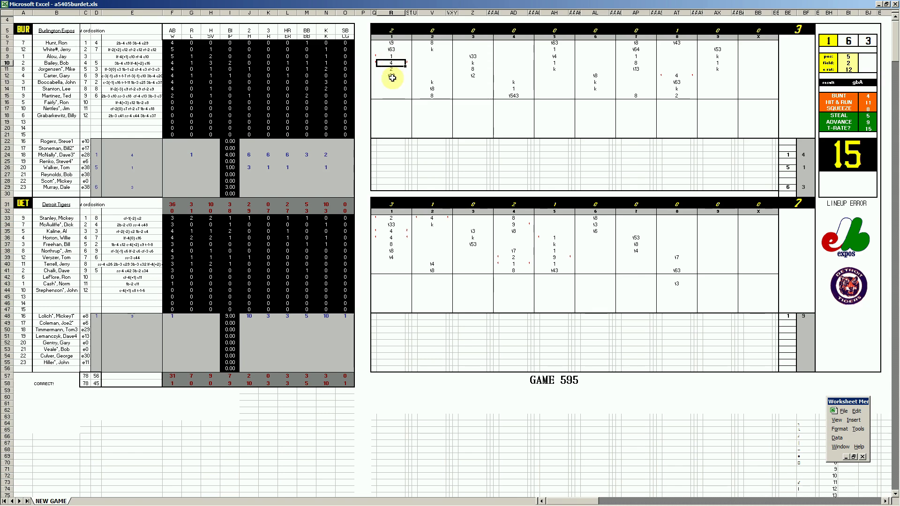
click(391, 231)
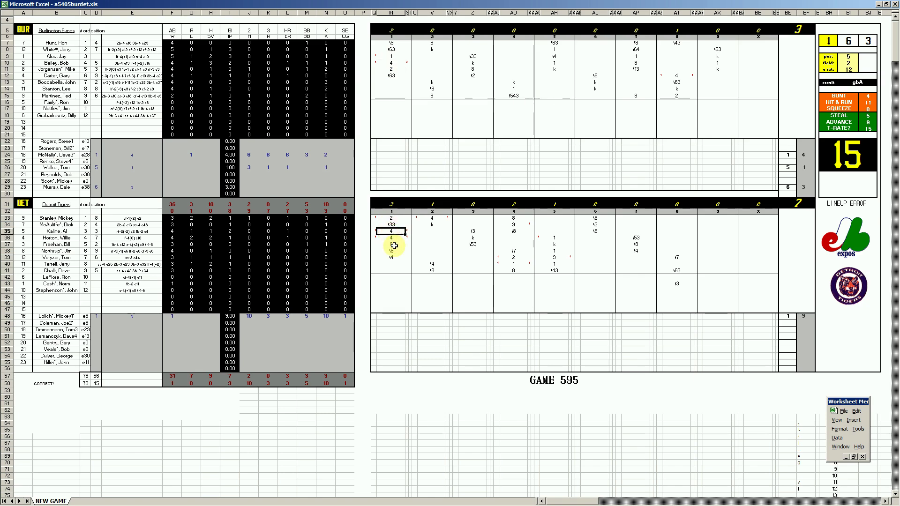
click(391, 239)
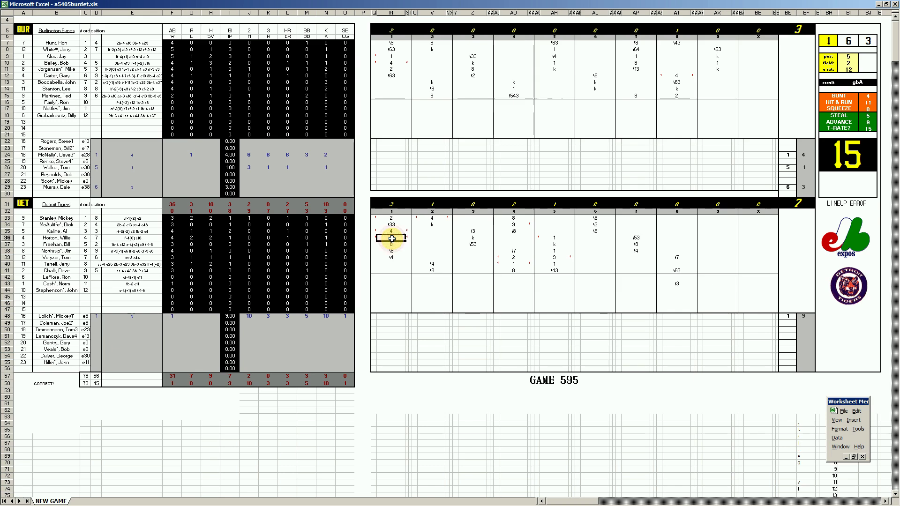
click(432, 219)
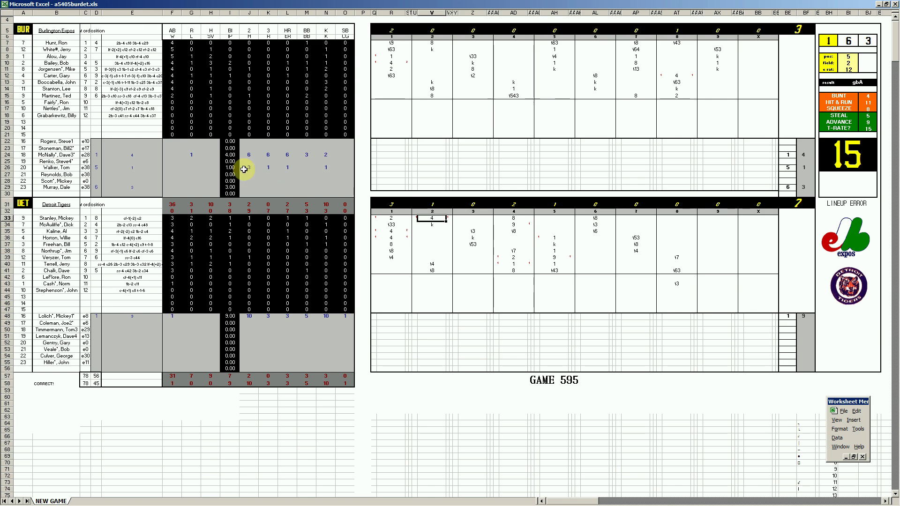
click(557, 258)
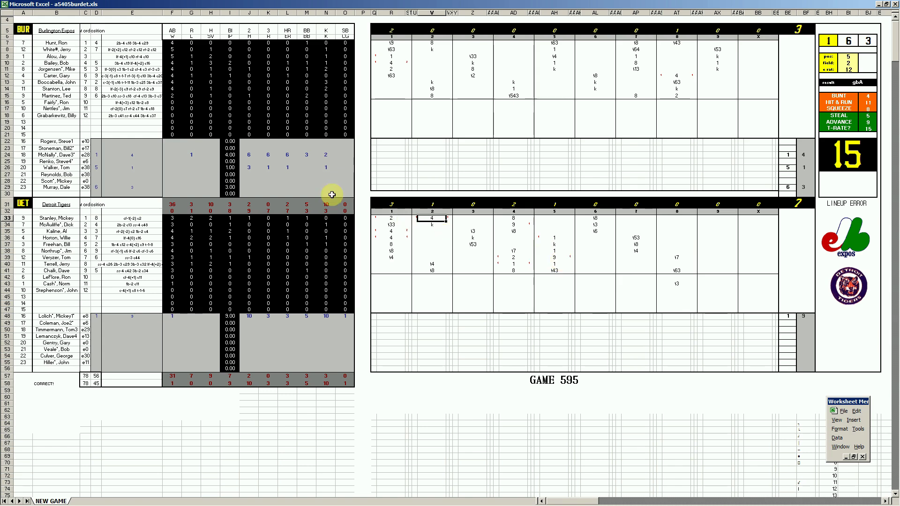
drag(596, 220, 679, 287)
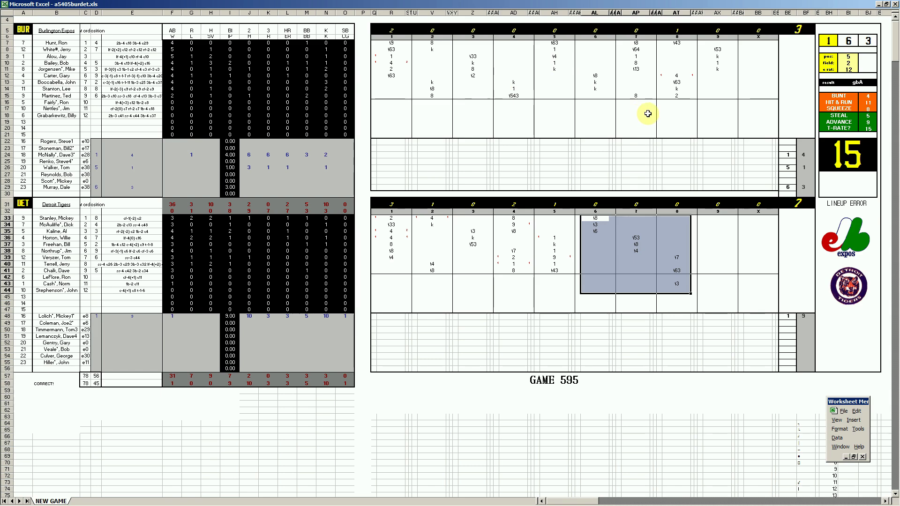
click(640, 69)
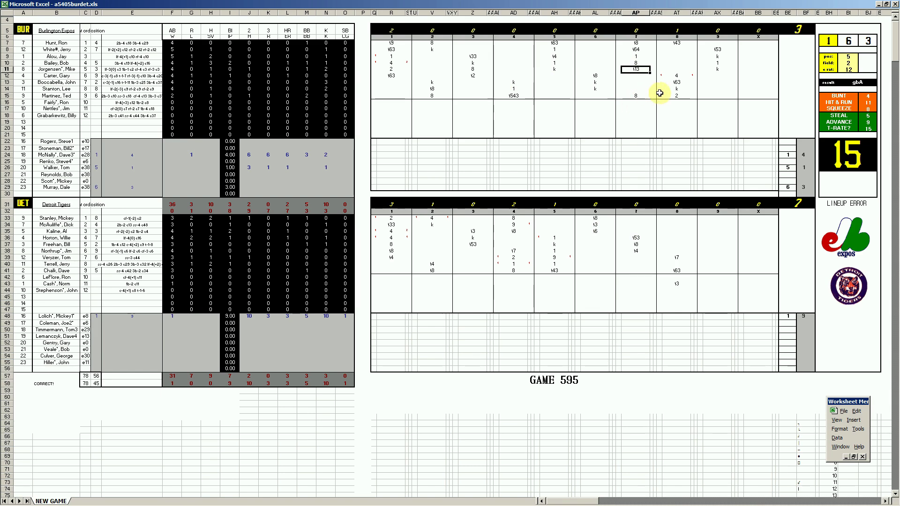
click(676, 75)
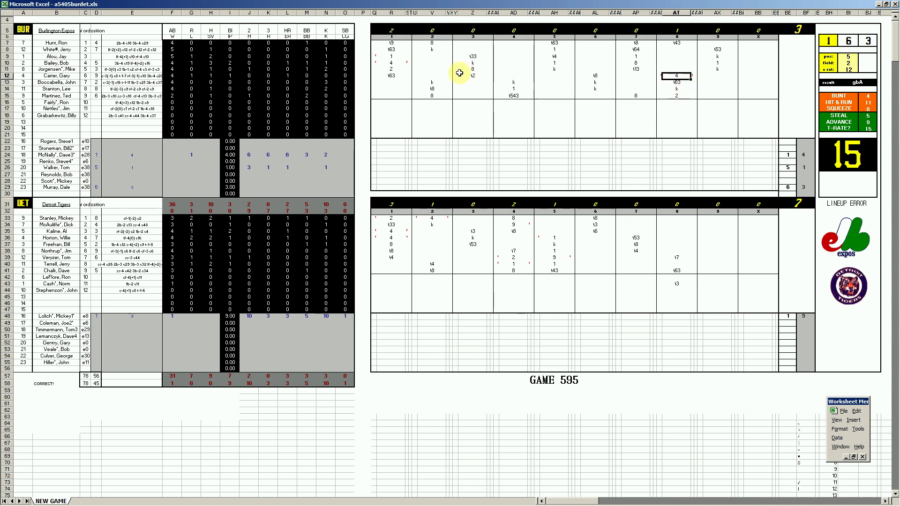
click(714, 64)
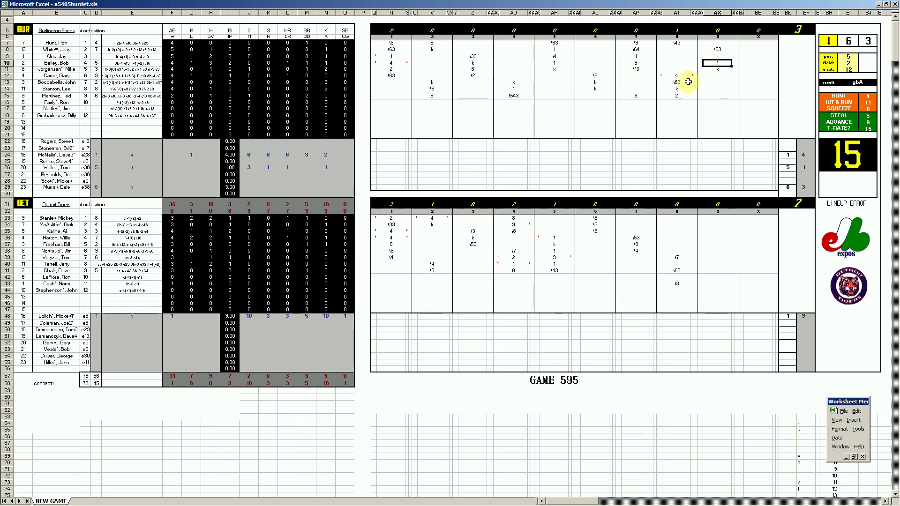
click(717, 70)
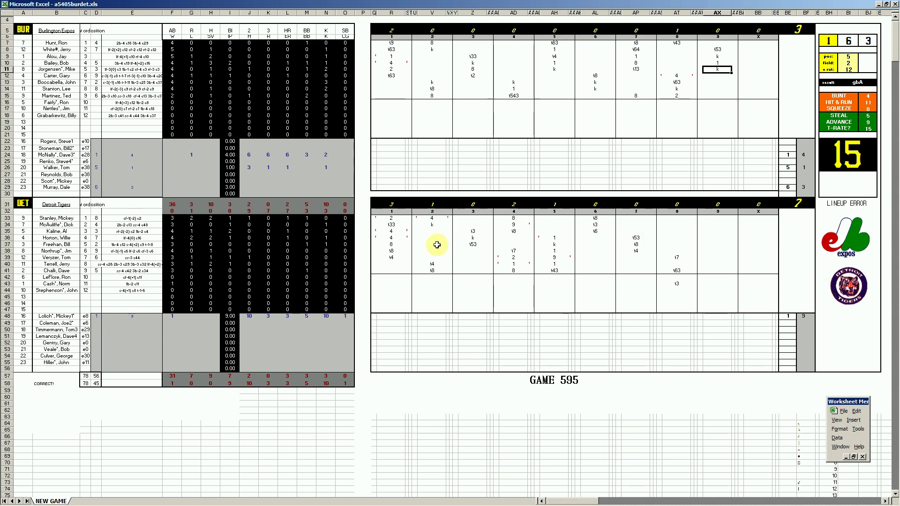
right_click(329, 501)
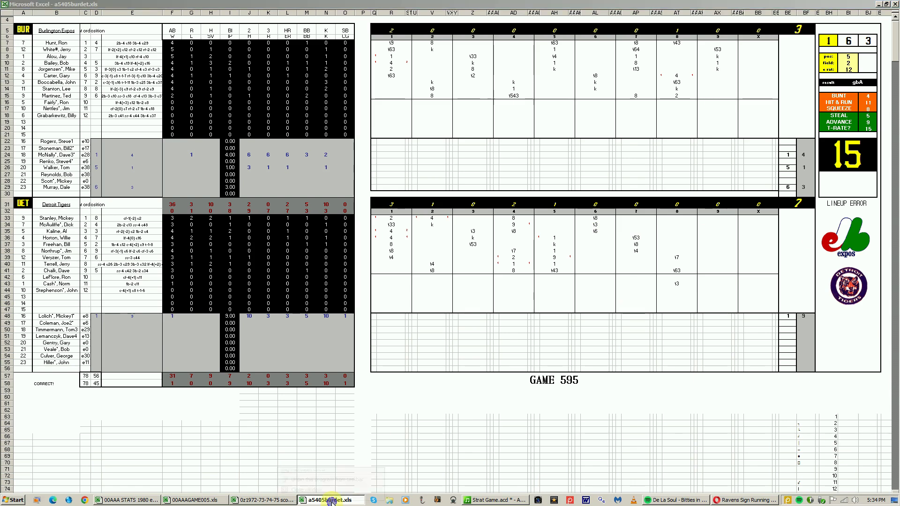
click(330, 482)
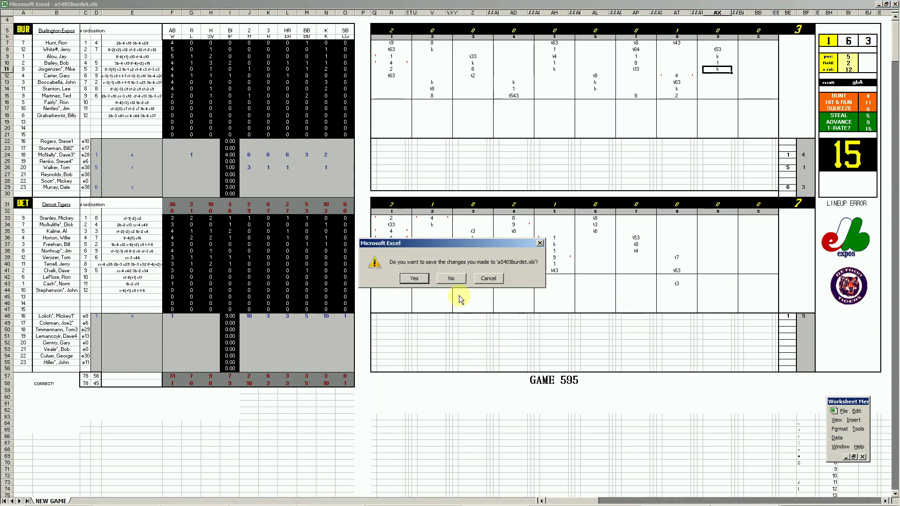
click(457, 280)
Switch to the 00AAA STATS 1980 workbook and bring up the AL North standings on the print sheet
mouse_move(234, 502)
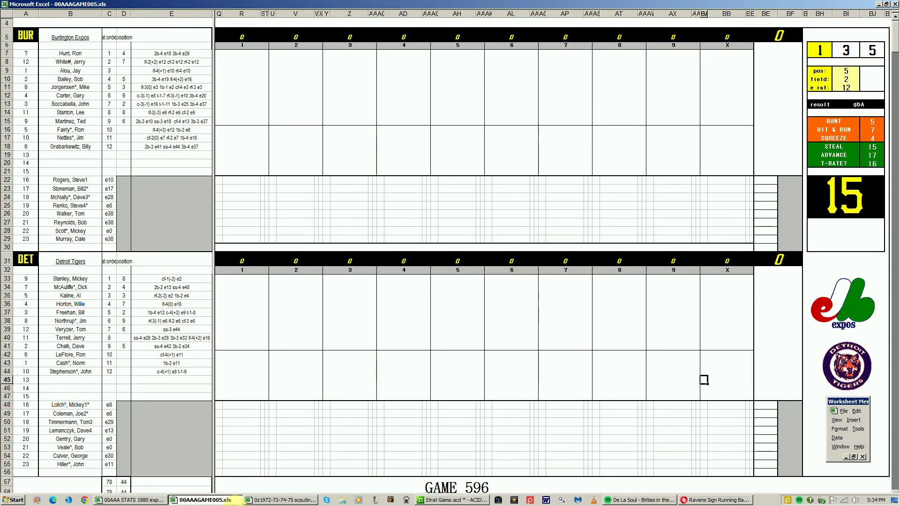
click(163, 500)
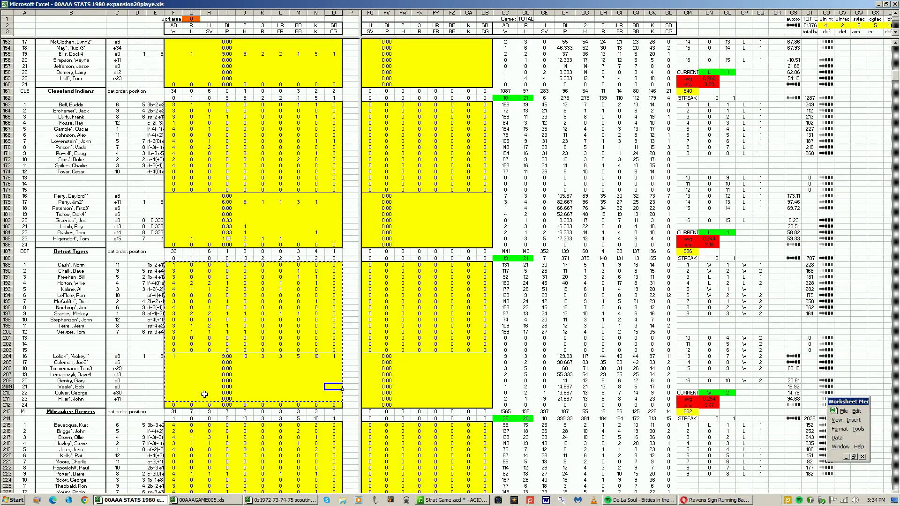
click(43, 501)
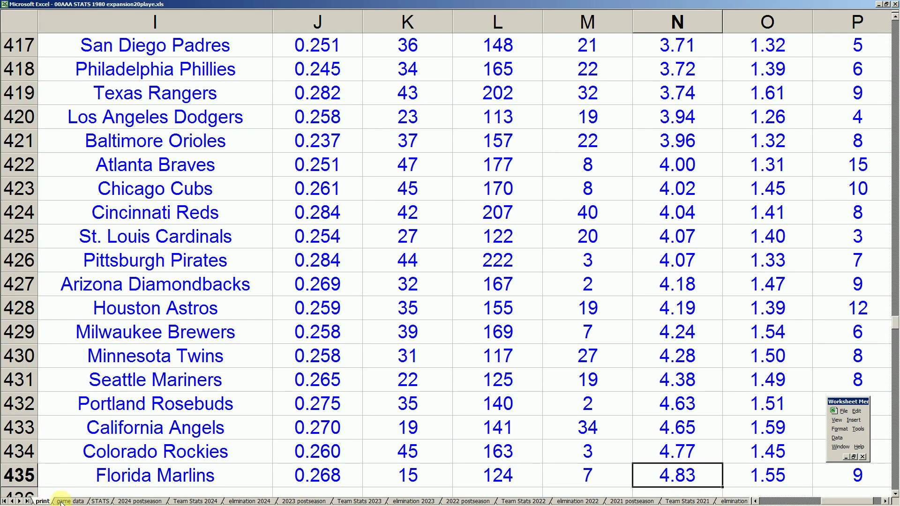
click(132, 471)
key(Page_Down)
key(Page_Down)
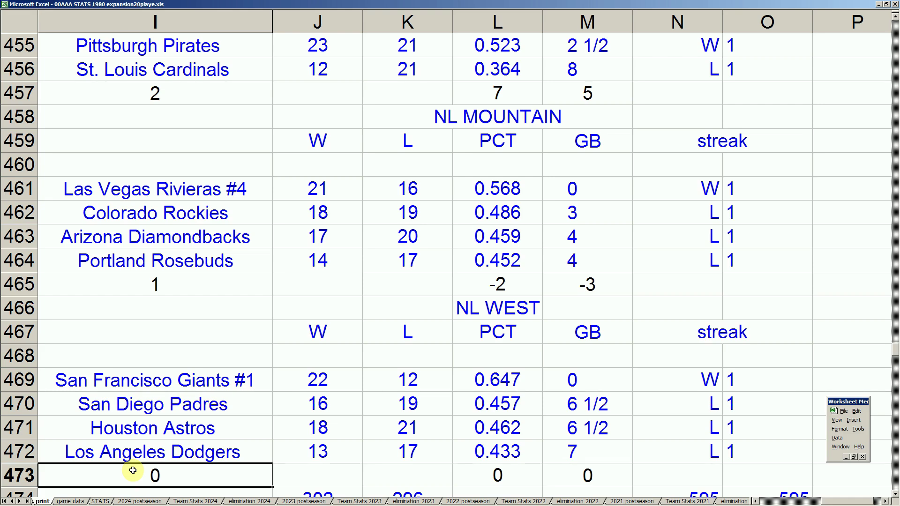
key(Up)
key(Left)
key(Home)
key(Up)
key(Up)
key(Up)
key(Up)
key(Up)
key(Up)
key(Up)
key(Up)
key(Up)
key(Up)
key(Up)
key(Up)
key(Up)
key(Up)
key(Up)
key(Up)
key(Up)
key(Up)
key(Up)
key(Up)
key(Up)
key(Up)
key(Up)
key(Up)
key(Up)
key(Up)
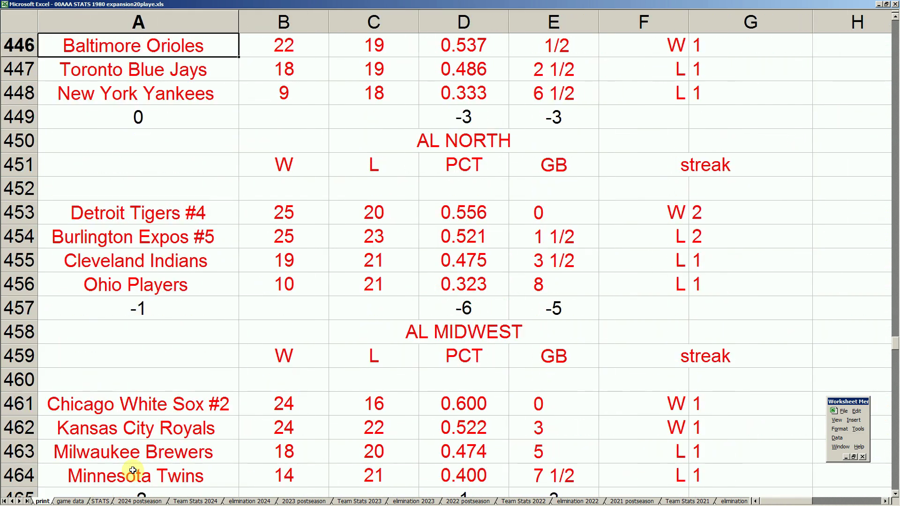
Examine the Burlington Expos' record and games behind compared with the Detroit Tigers in the AL North standings
click(214, 233)
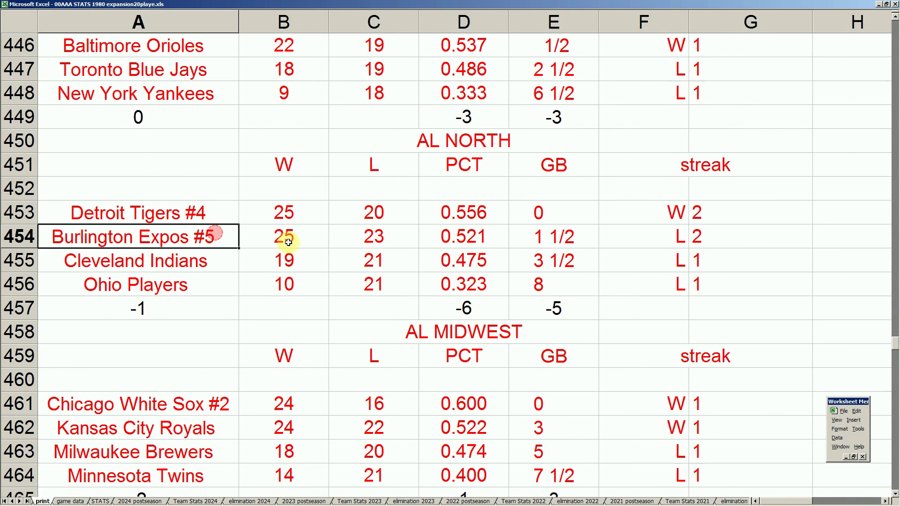
click(542, 234)
click(542, 235)
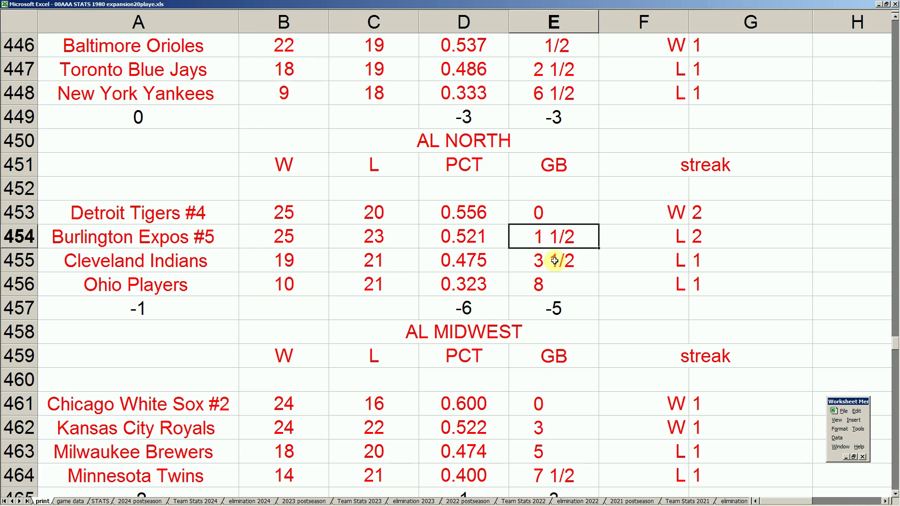
drag(561, 219, 565, 229)
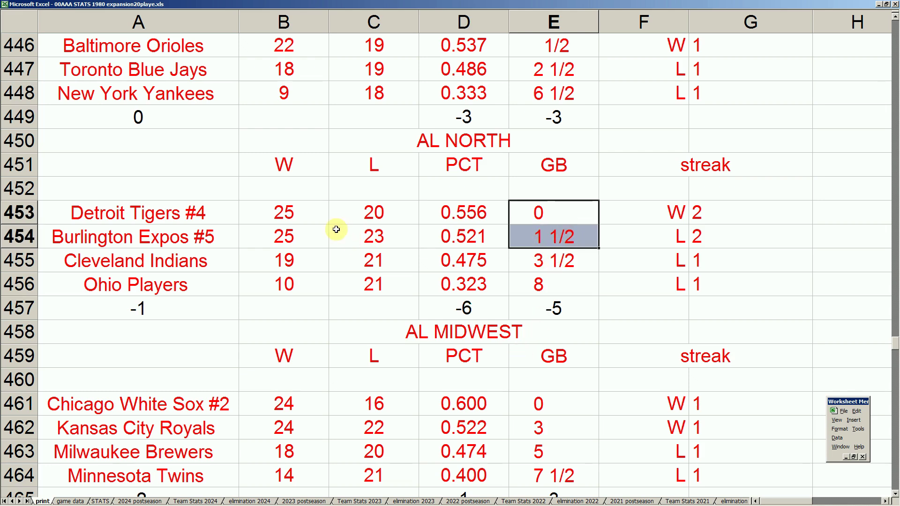
drag(217, 236, 526, 235)
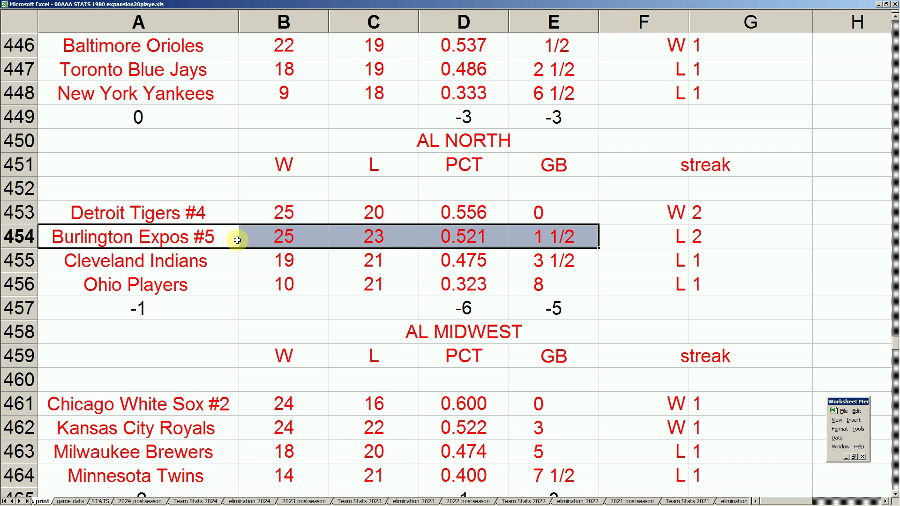
Examine the American League standings from the Detroit Tigers in AL North through AL Midwest to the Texas Rangers in AL West
click(201, 213)
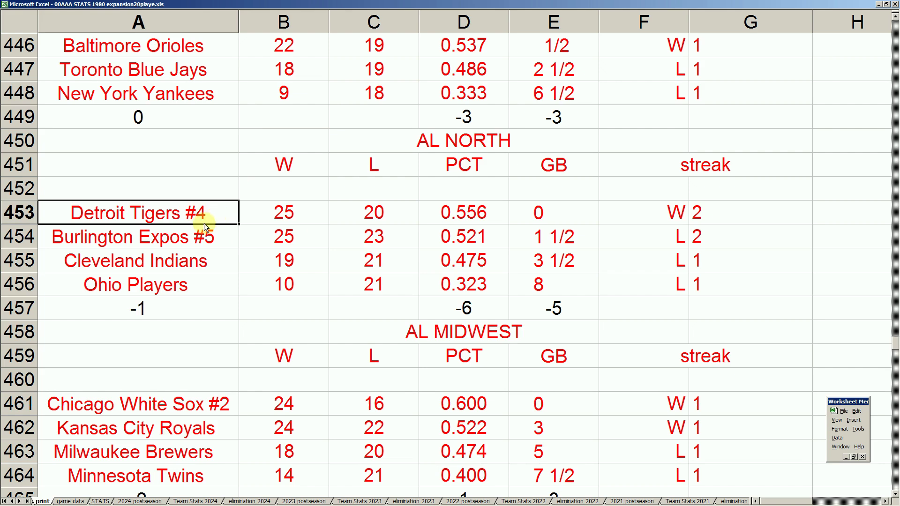
click(183, 133)
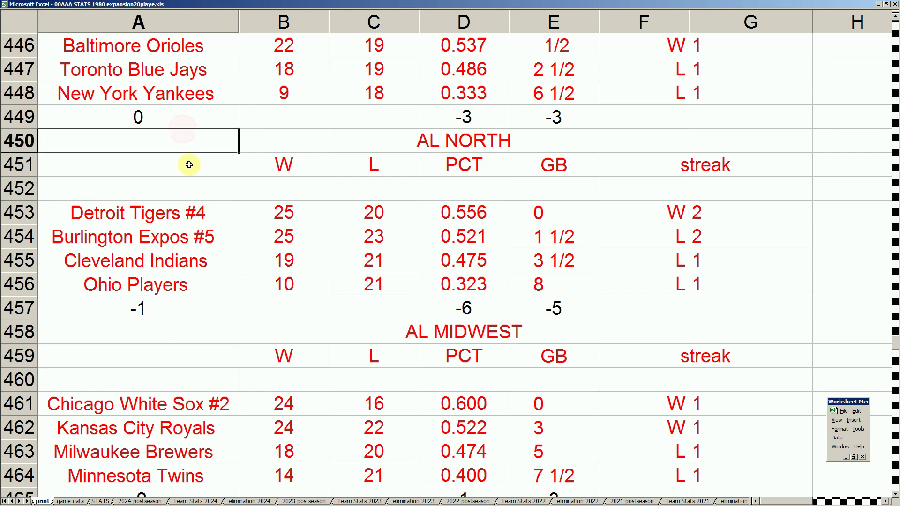
key(Down)
key(Down)
key(Down)
key(Down)
key(Down)
key(Down)
key(Down)
key(Down)
key(Down)
key(Down)
key(Down)
key(Down)
key(Down)
key(Down)
key(Down)
key(Down)
key(Down)
key(Down)
key(Down)
key(Down)
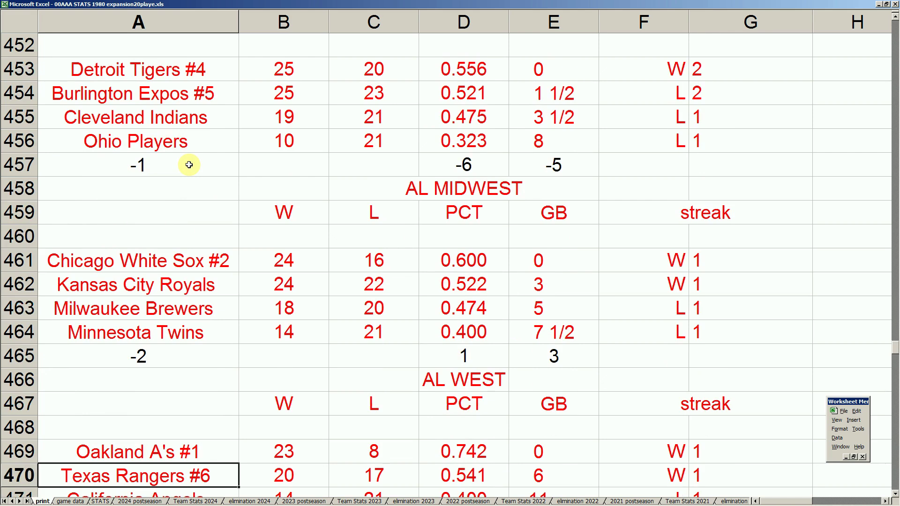
Go back up the standings to the division above AL North and examine the Boston Red Sox row
key(Up)
key(Up)
key(Up)
key(Up)
key(Up)
key(Up)
key(Up)
key(Up)
key(Up)
key(Up)
key(Up)
key(Up)
key(Up)
key(Up)
key(Up)
key(Up)
key(Up)
key(Up)
key(Up)
key(Up)
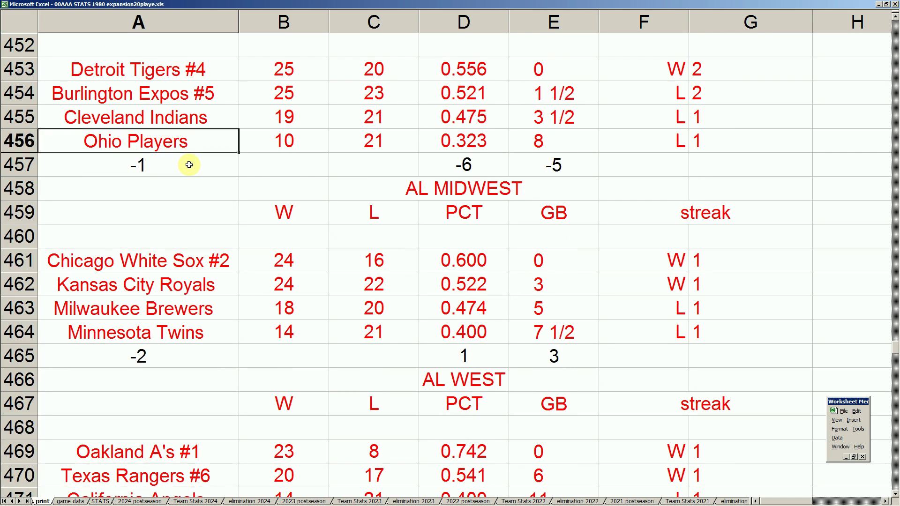
scroll(189, 165, up, 1)
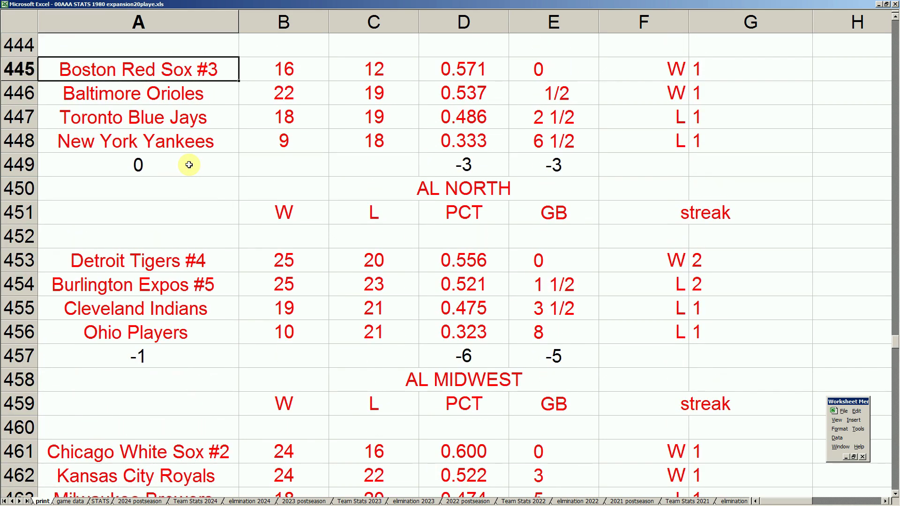
Review the AL North standings down to the start of AL Midwest, then return to the Detroit Tigers row
key(Down)
key(Down)
key(Down)
key(Down)
key(Down)
key(Down)
key(Down)
key(Down)
key(Down)
key(Down)
key(Down)
key(Down)
key(Down)
key(Down)
key(Down)
key(Down)
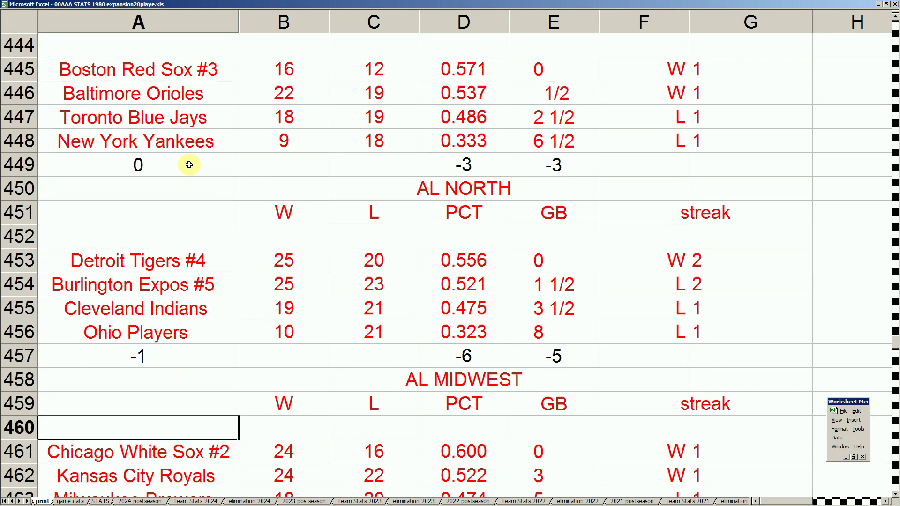
key(Up)
key(Up)
key(Up)
key(Up)
key(Up)
key(Up)
key(Up)
key(Up)
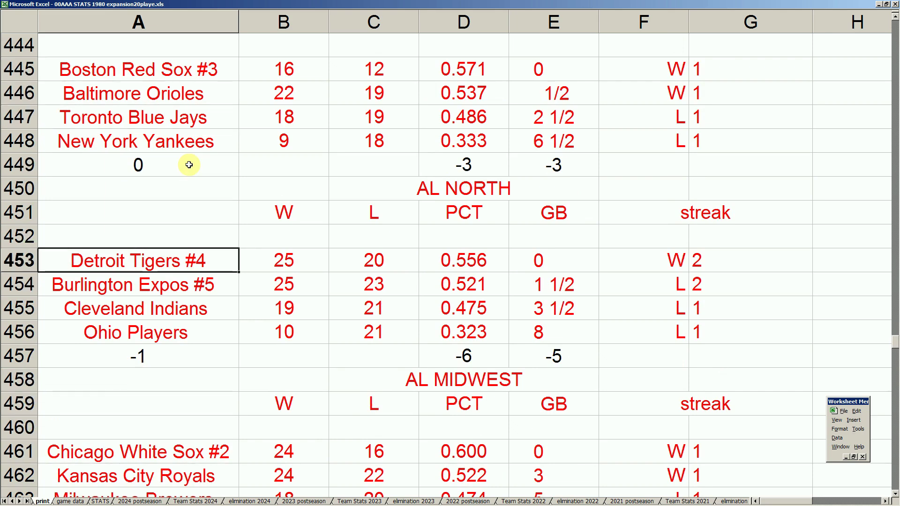